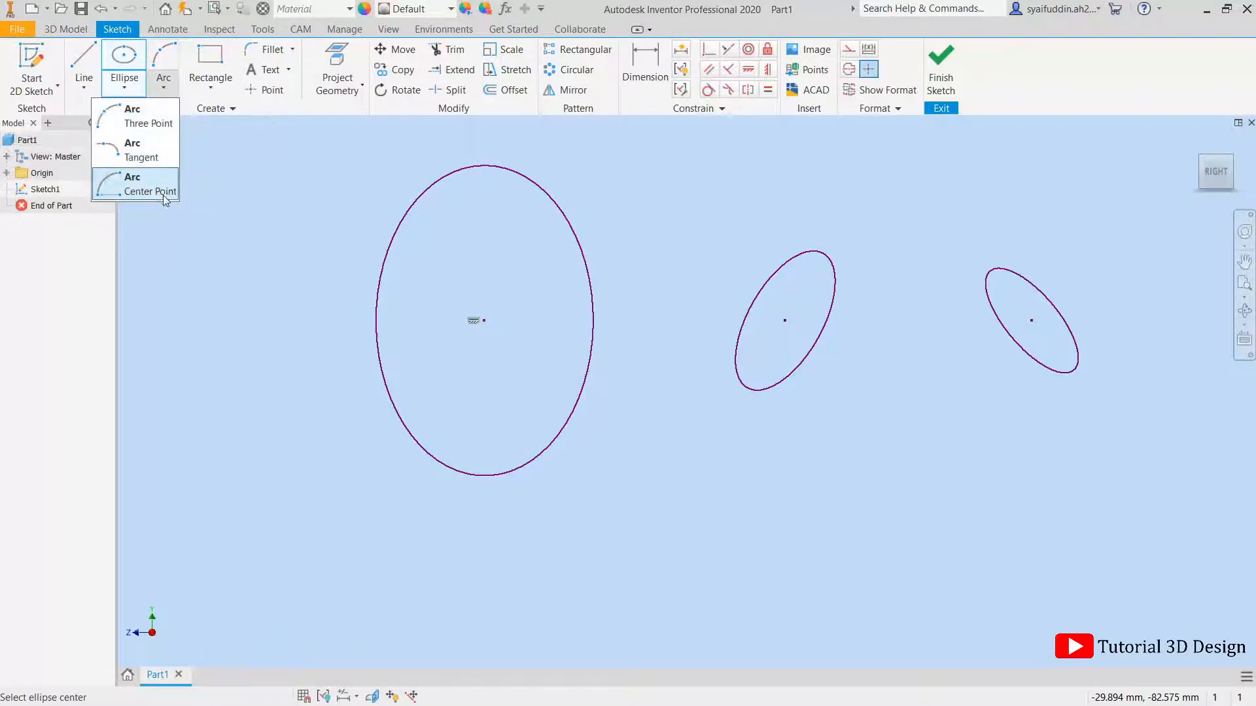
left_click(145, 121)
scroll(571, 371, "down", 5)
scroll(653, 383, "down", 5)
scroll(609, 308, "up", 3)
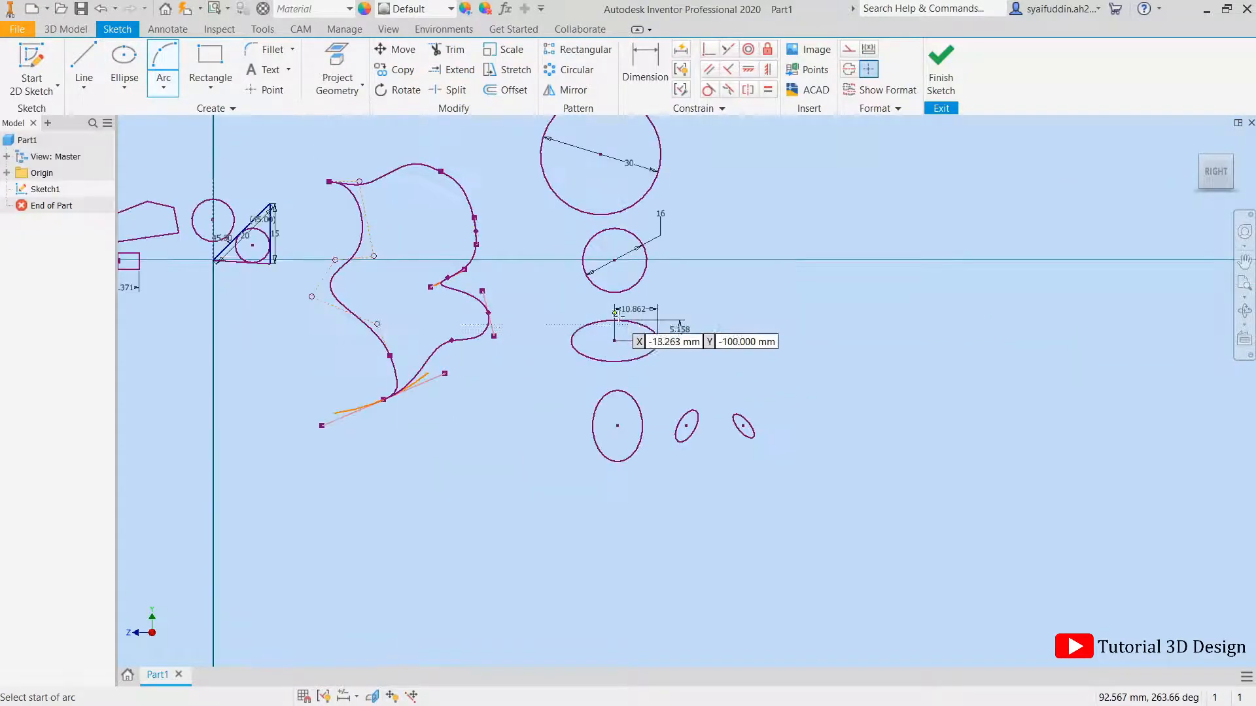
left_click(163, 77)
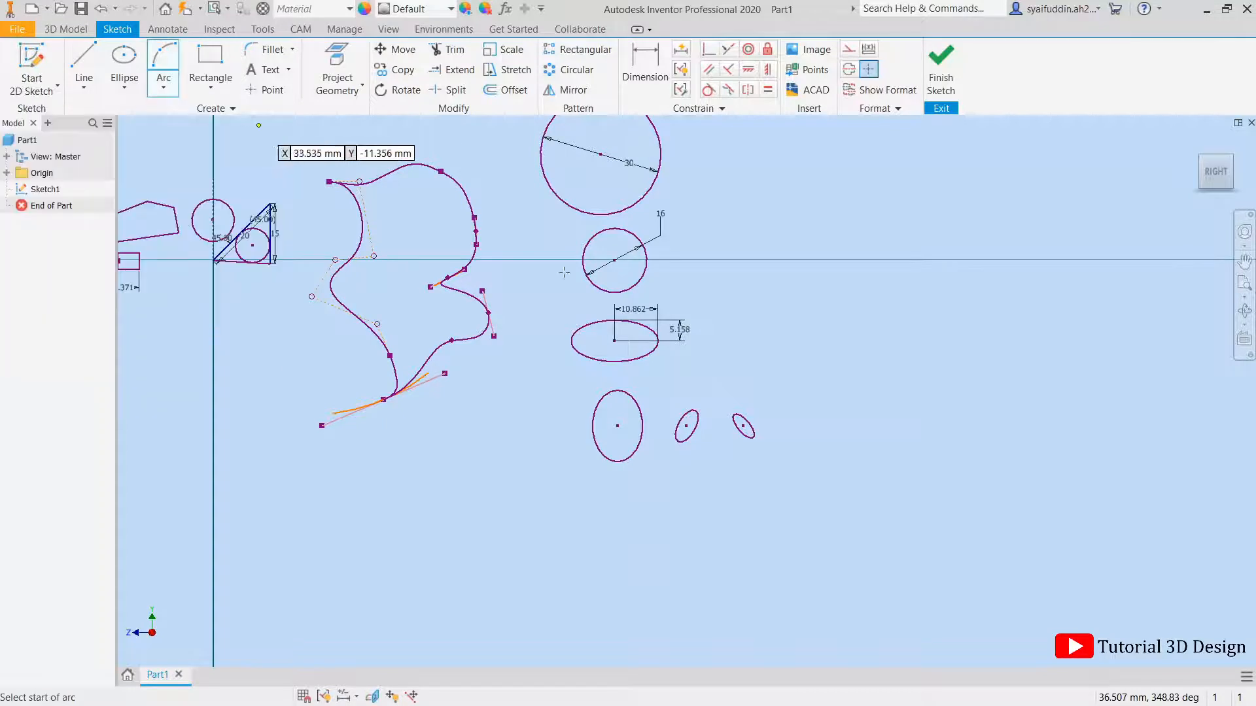
scroll(419, 337, "down", 2)
scroll(343, 266, "up", 3)
scroll(367, 272, "up", 3)
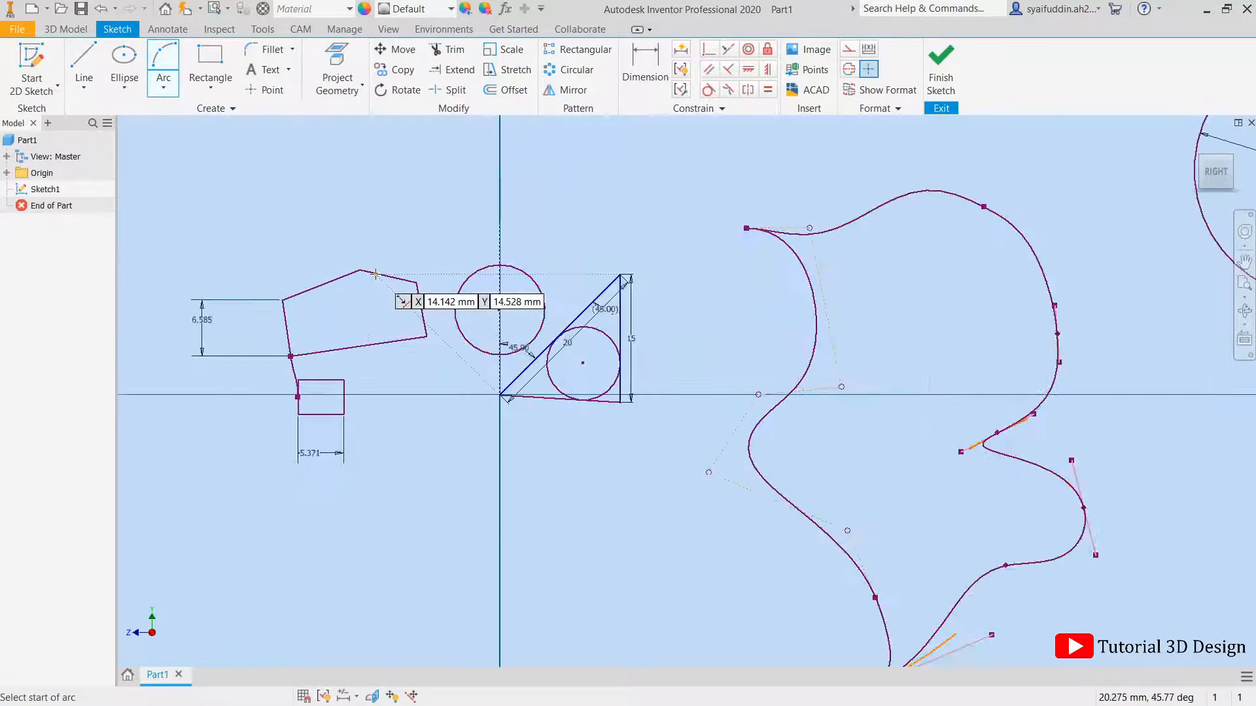
scroll(625, 395, "up", 2)
scroll(361, 327, "down", 4)
scroll(361, 327, "down", 4)
scroll(624, 321, "up", 2)
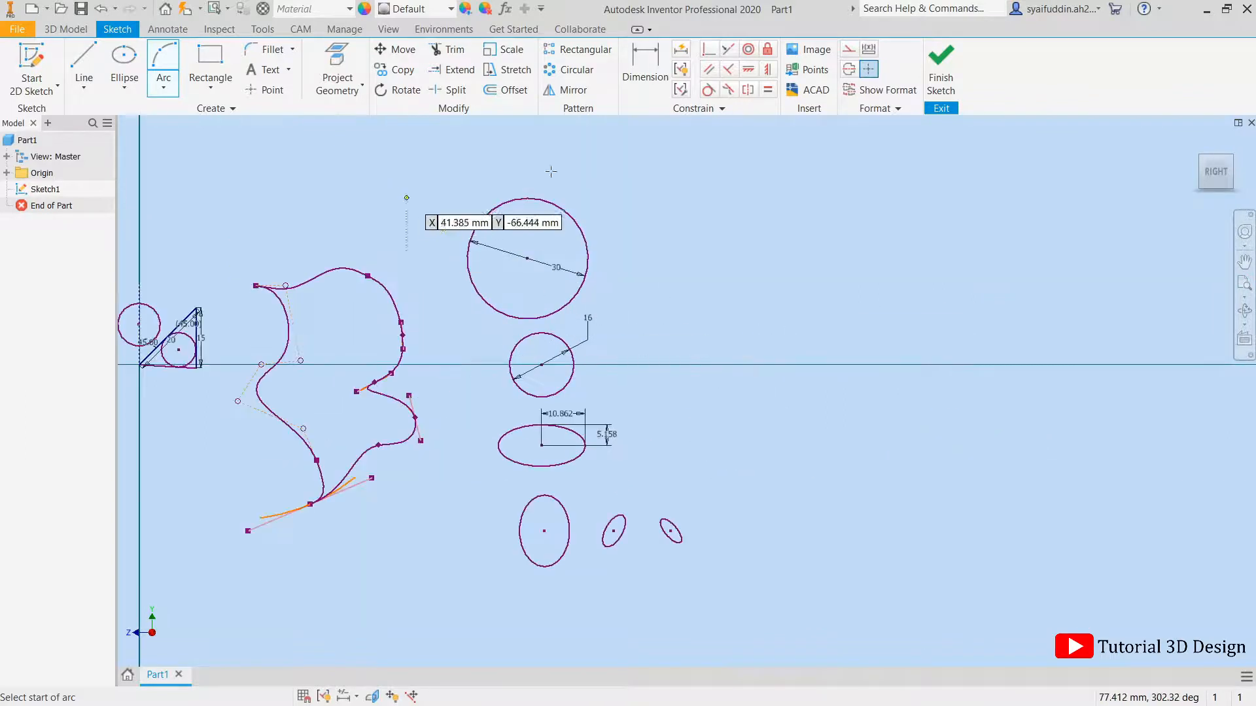
scroll(647, 216, "down", 2)
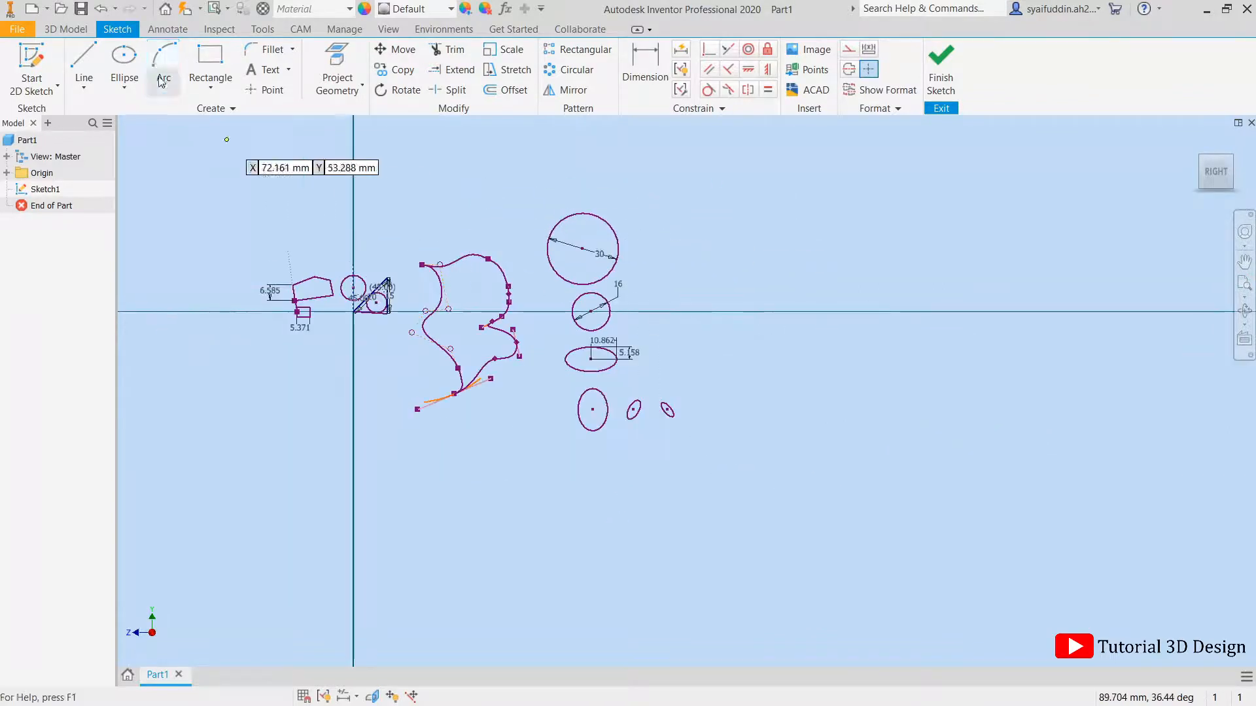
right_click(353, 198)
left_click(403, 195)
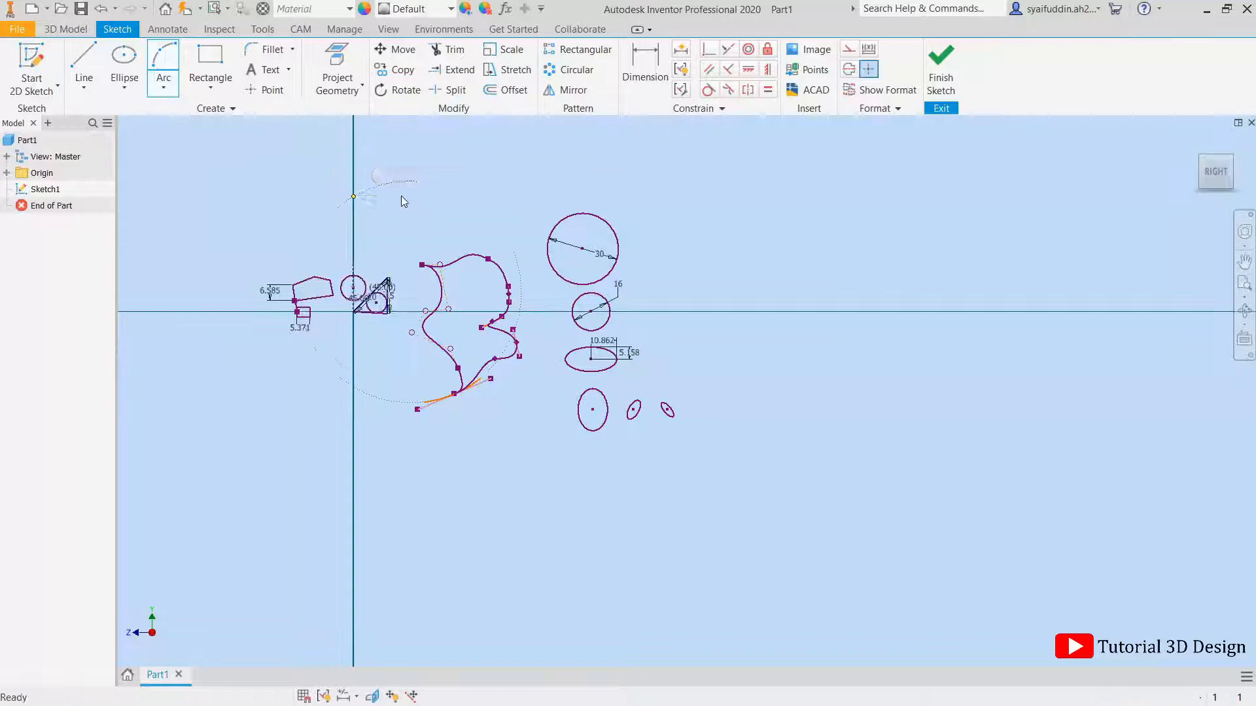
Delete all of the existing geometry and dimensions in the sketch
left_click_drag(410, 274, 765, 499)
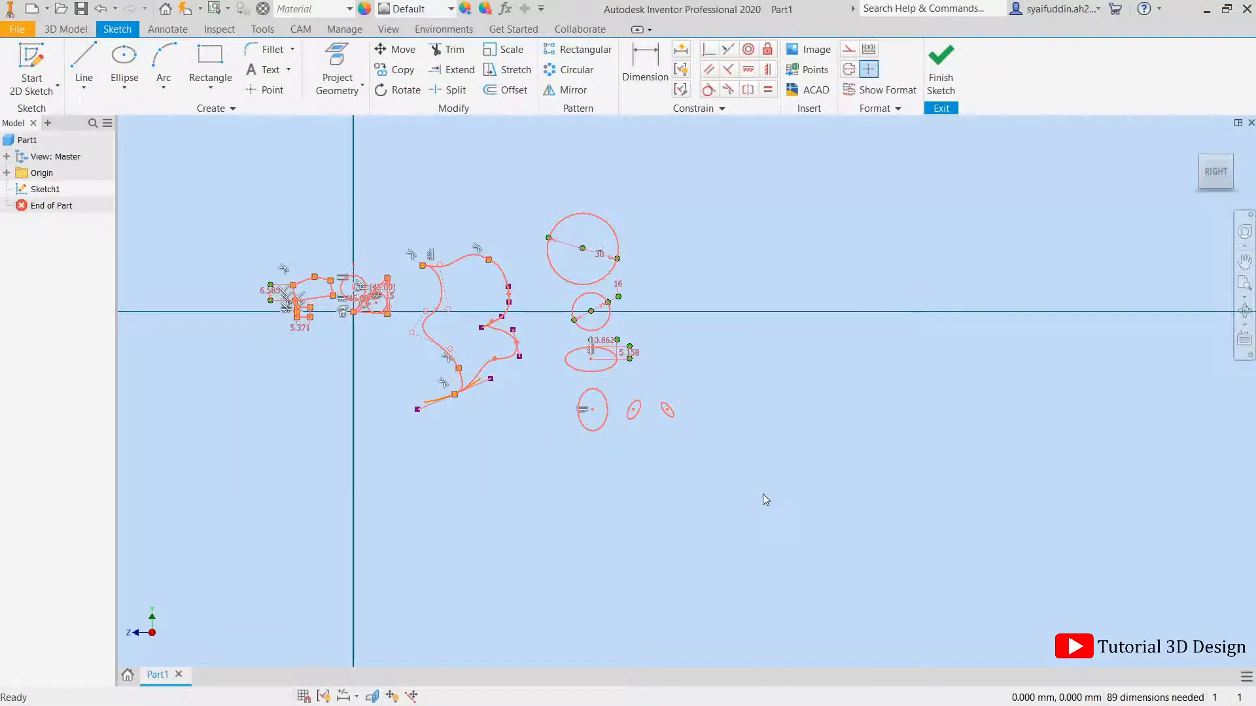
key("Delete")
scroll(277, 279, "down", 1)
middle_click_drag(276, 278, 602, 400)
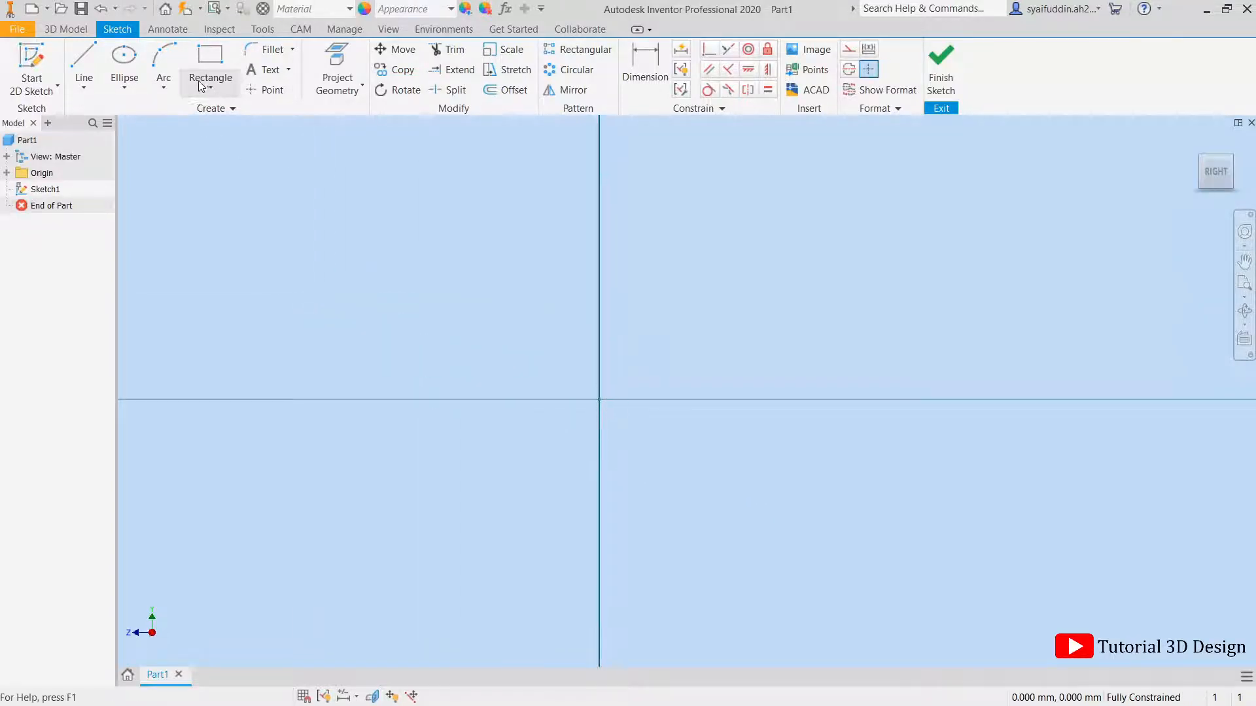
Draw a three-point arc starting at the origin, with endpoints about 2321 mm apart and a radius of about 1461 mm
left_click(163, 89)
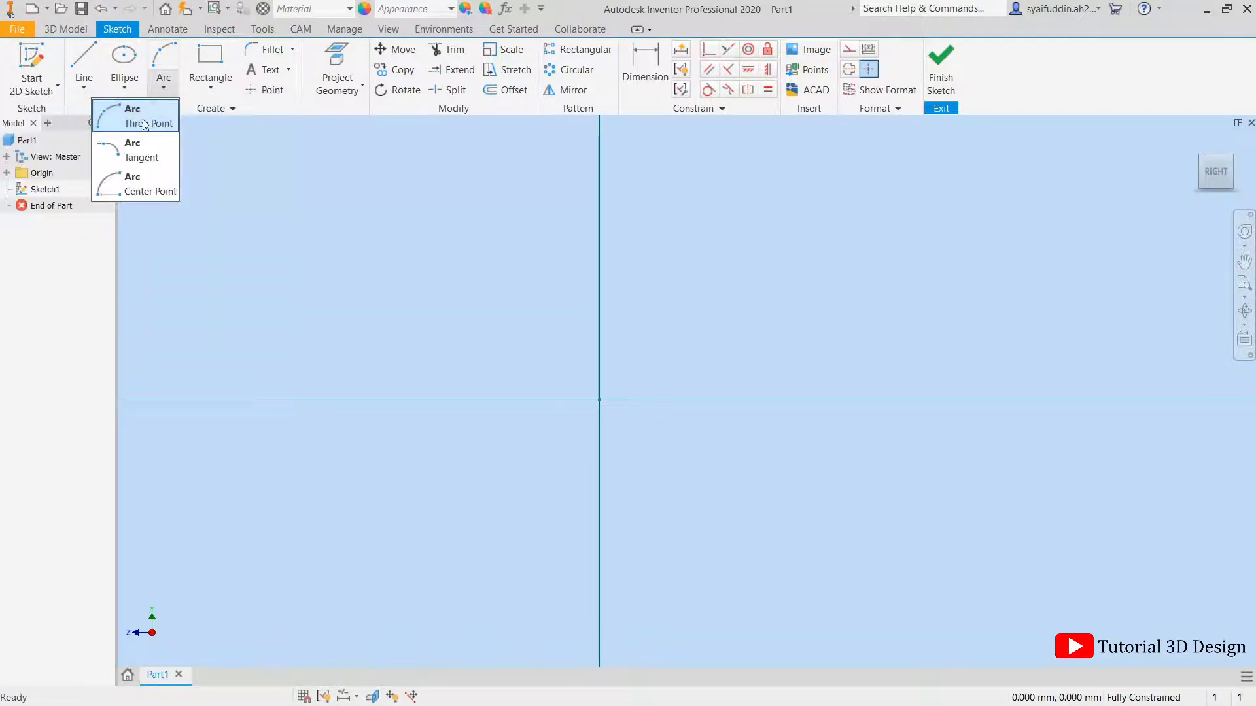
left_click(145, 124)
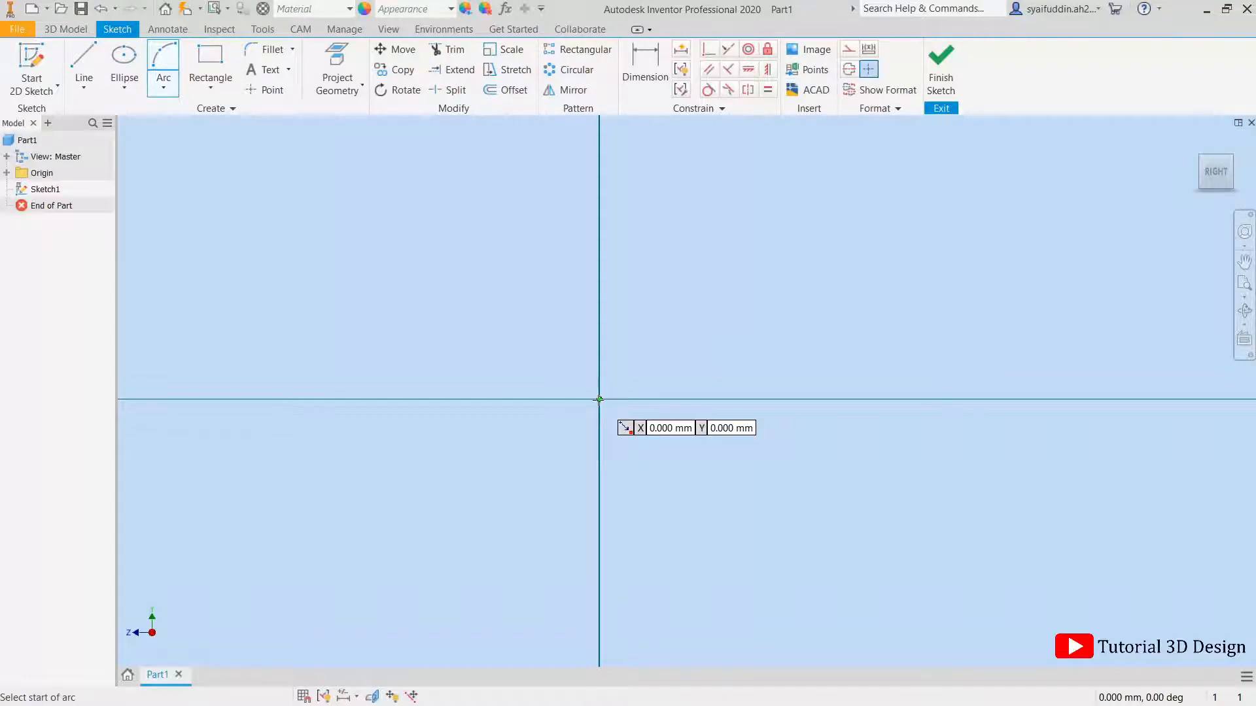
left_click(598, 399)
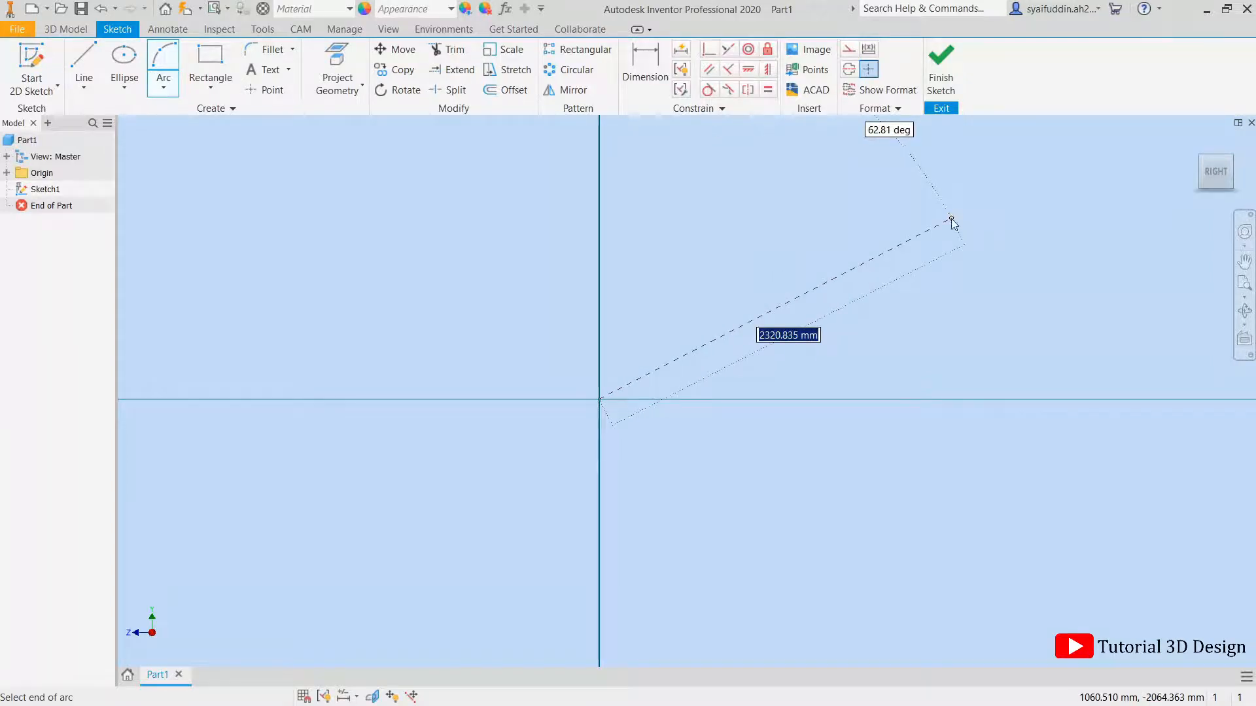
left_click(952, 220)
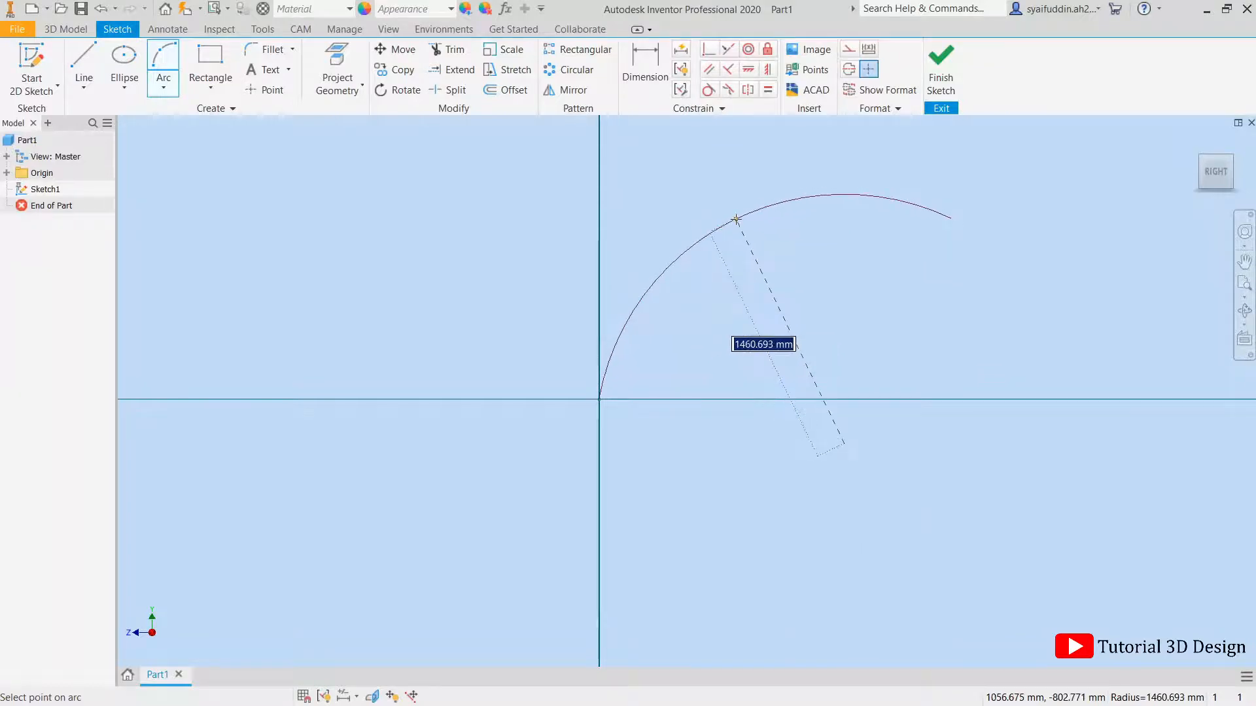
left_click(736, 219)
Draw a second three-point arc from the first arc's free end, curving the opposite way and ending near the horizontal axis
middle_click_drag(883, 300, 643, 324)
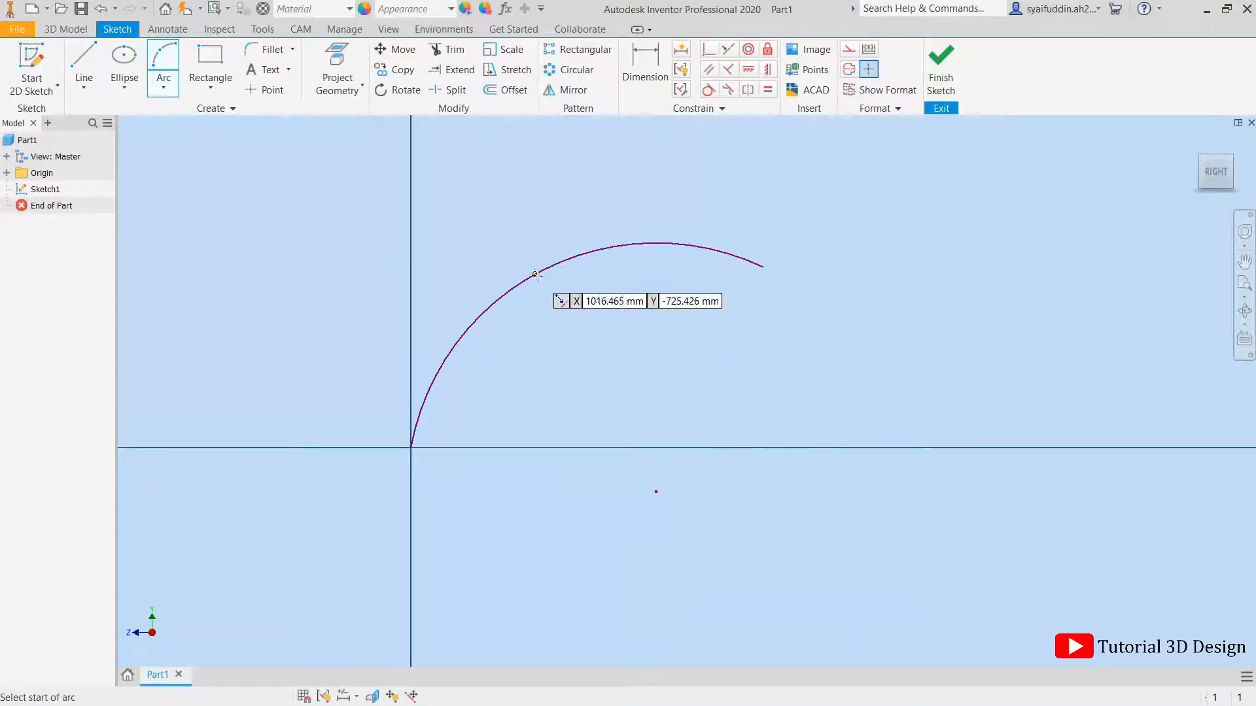
scroll(433, 267, "down", 3)
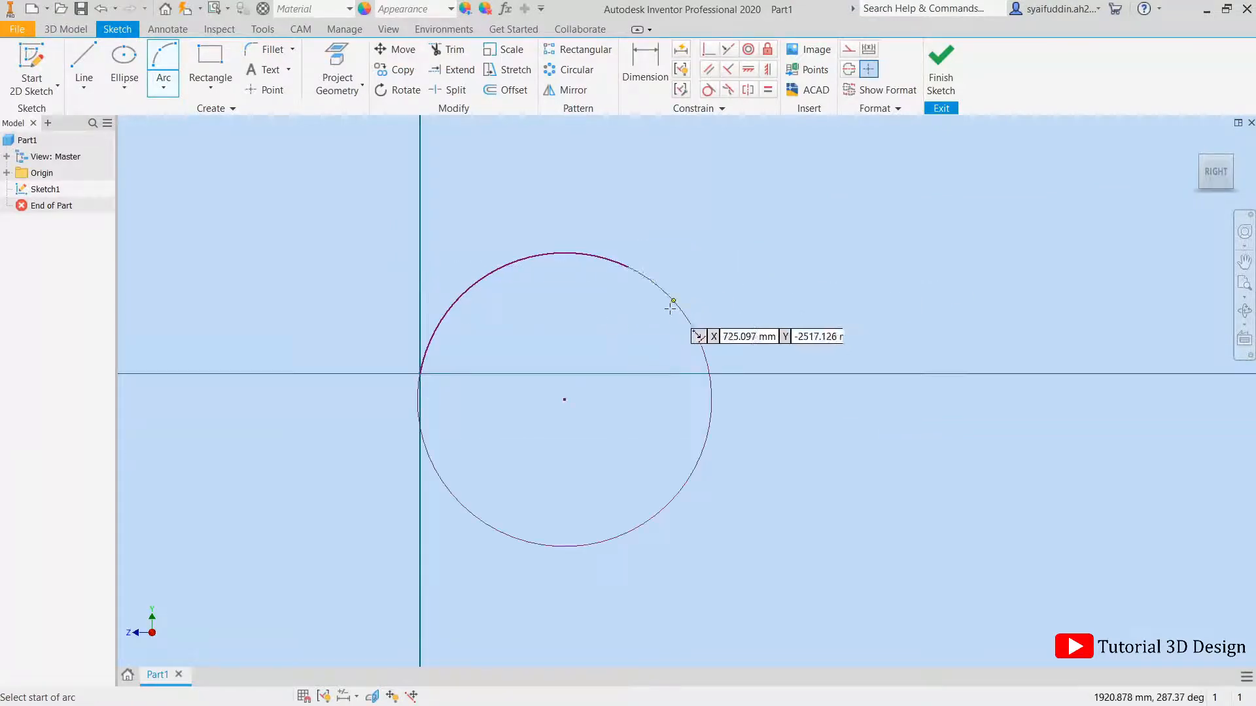
left_click(629, 266)
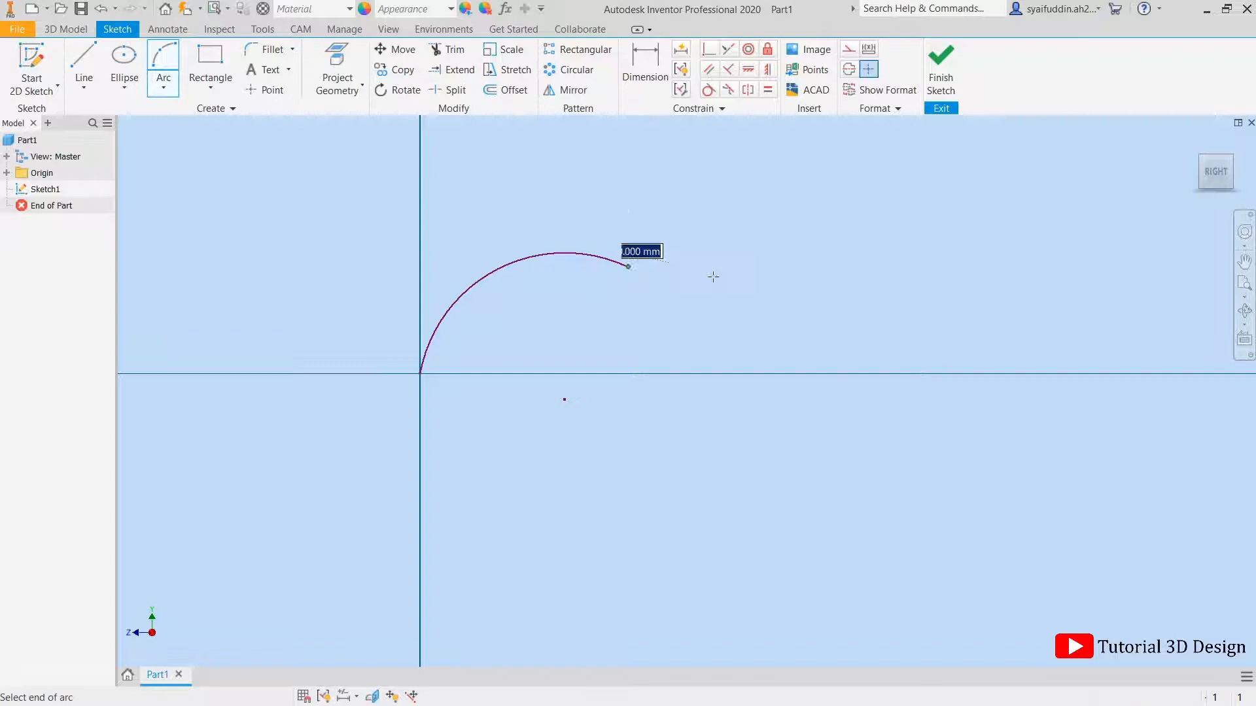
left_click(1002, 367)
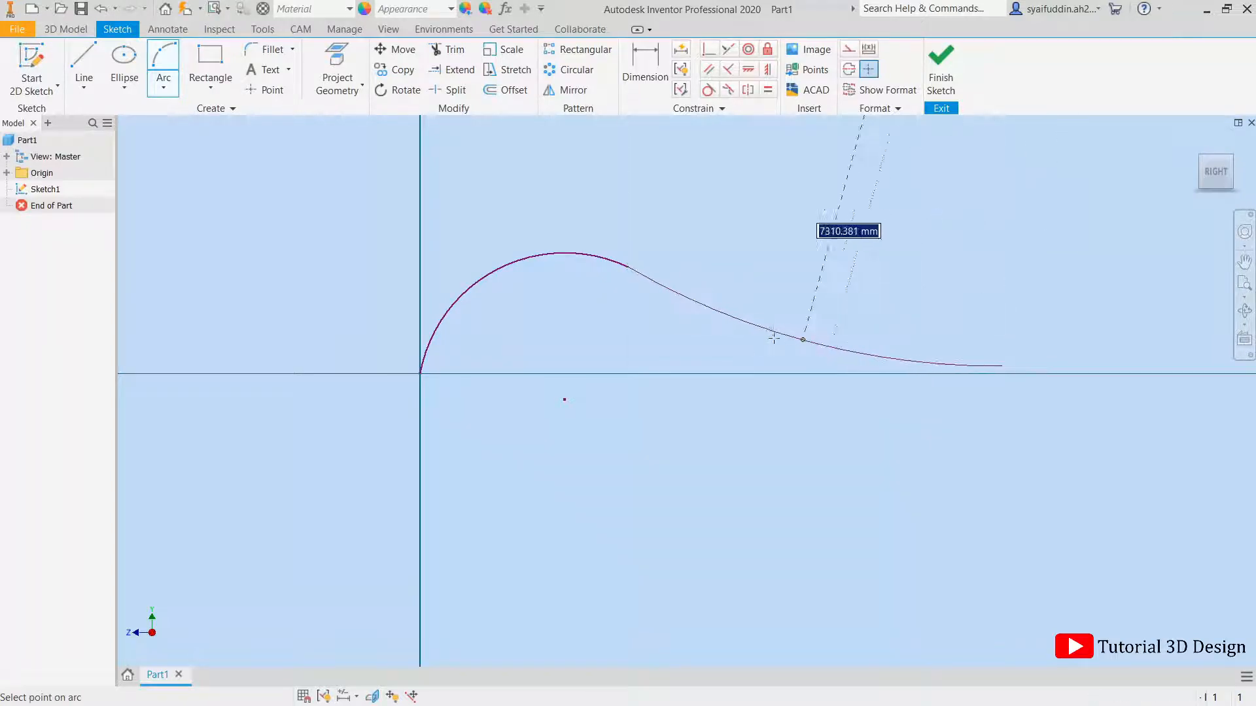
left_click(709, 326)
right_click(758, 230)
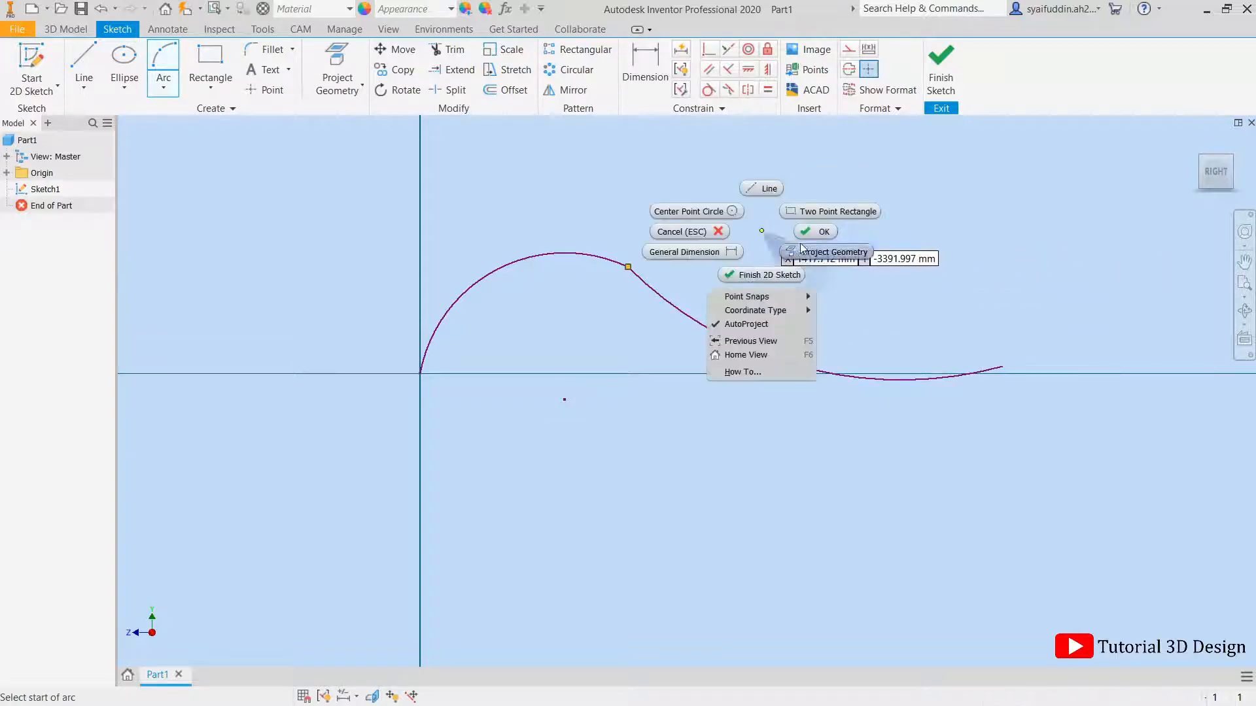
key("Escape")
middle_click_drag(784, 239, 698, 286)
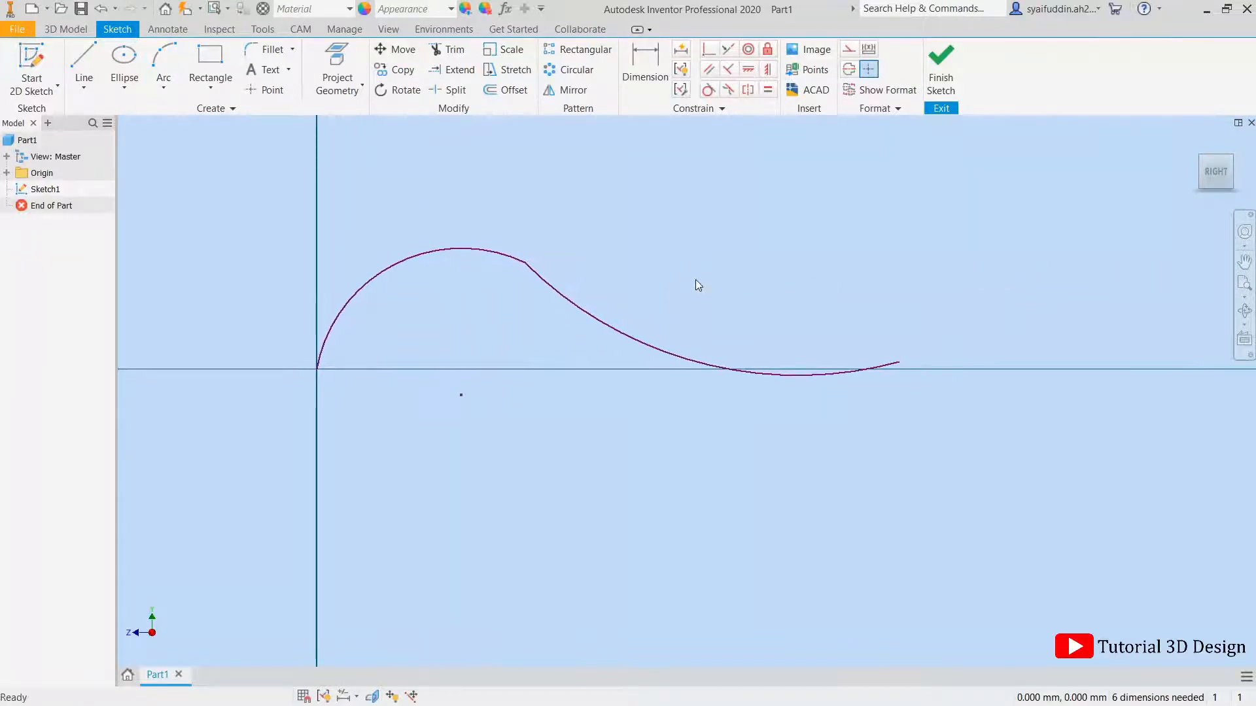
Add a tangent arc with a 1000 mm radius at the second arc's free end, curling back below the horizontal axis
left_click(158, 90)
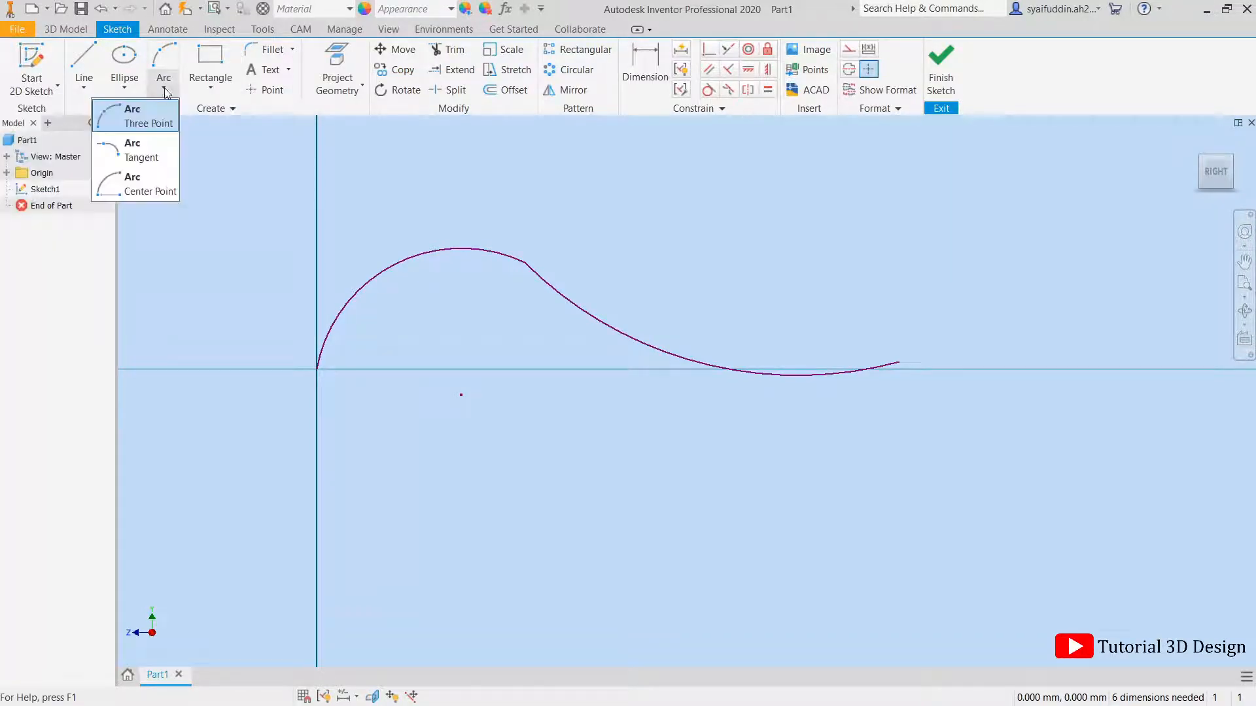
left_click(163, 157)
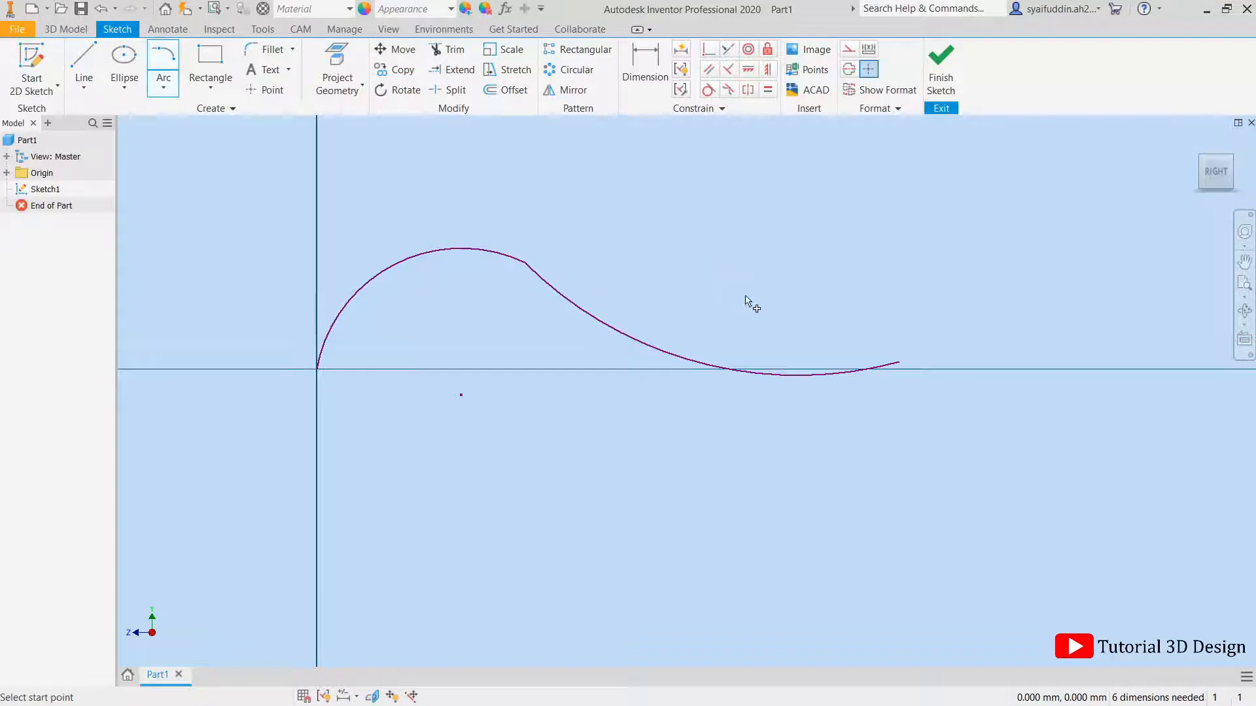
mouse_move(797, 323)
middle_mouse_down()
mouse_move(561, 323)
mouse_move(504, 337)
mouse_move(628, 336)
middle_mouse_up()
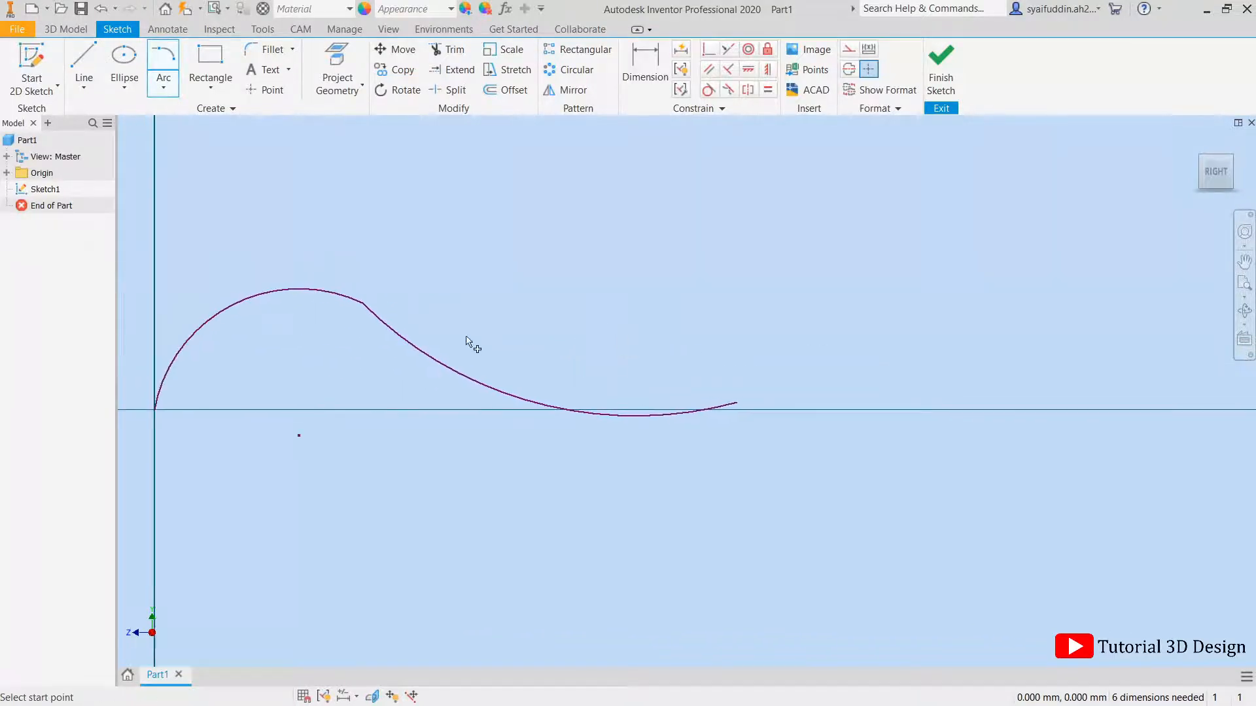
middle_click_drag(467, 338, 507, 315)
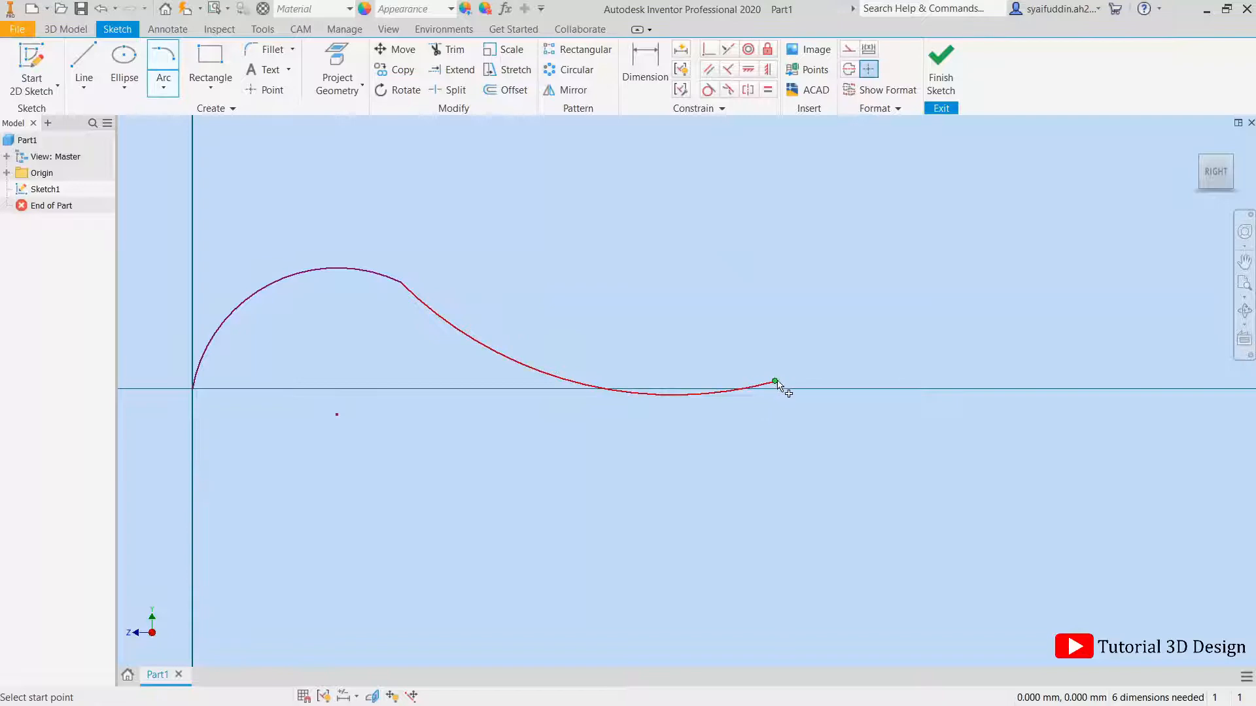
left_click(775, 383)
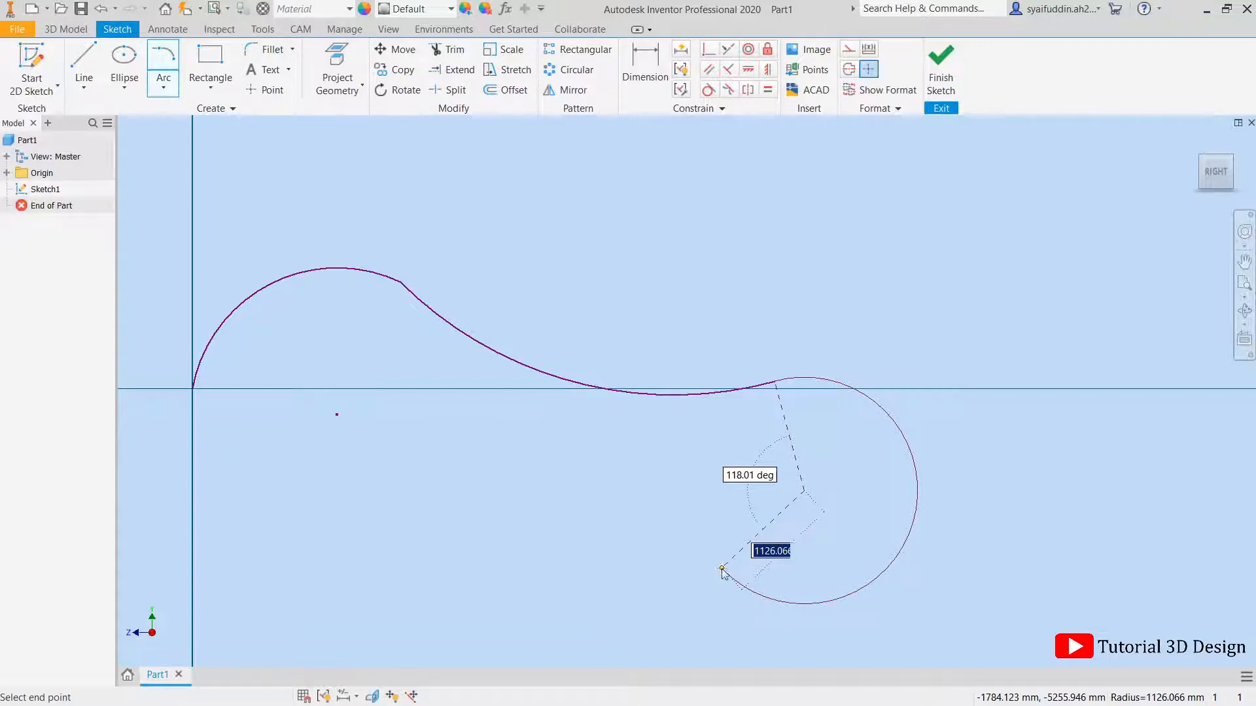
key("Return")
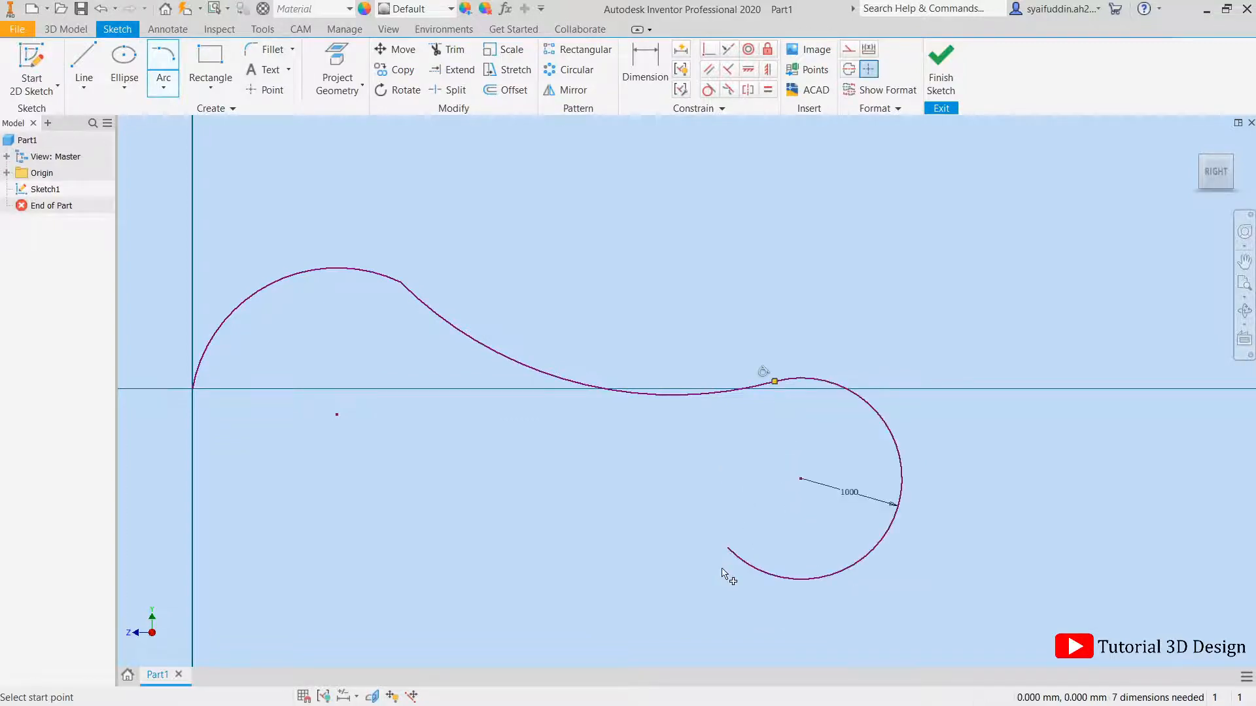
scroll(804, 418, "up", 2)
scroll(768, 418, "down", 1)
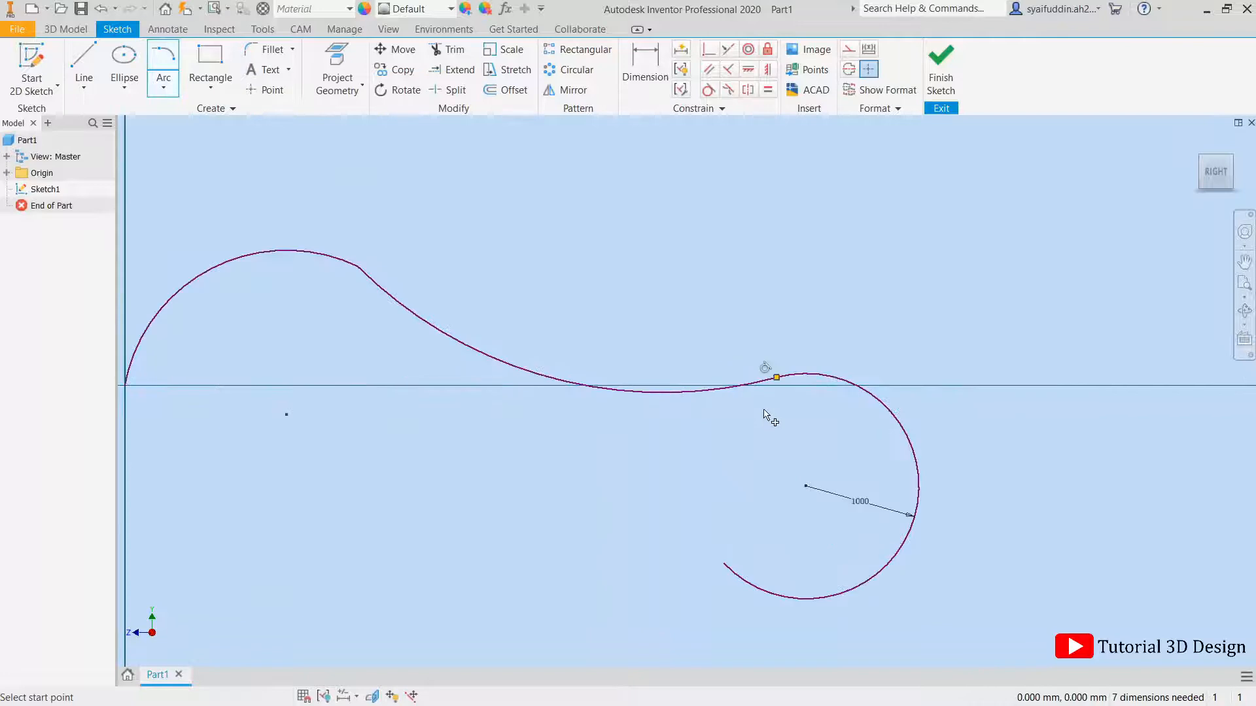
middle_click_drag(768, 408, 778, 403)
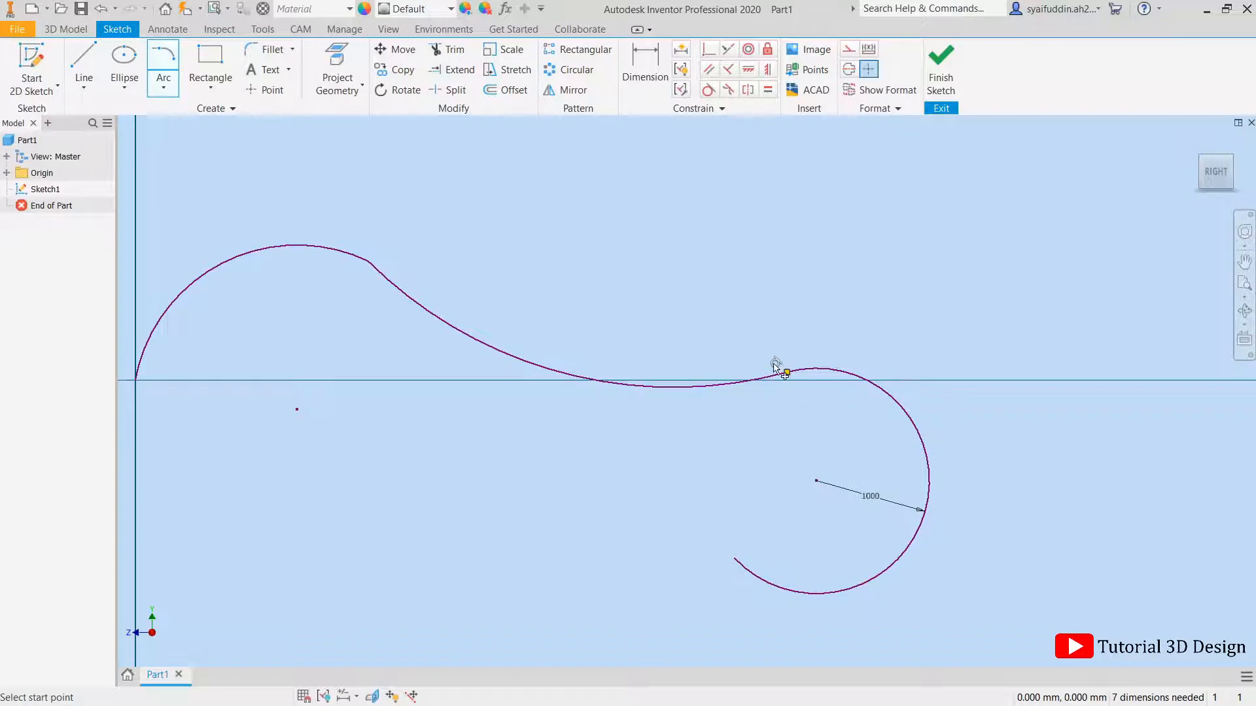
right_click(702, 283)
left_click(751, 281)
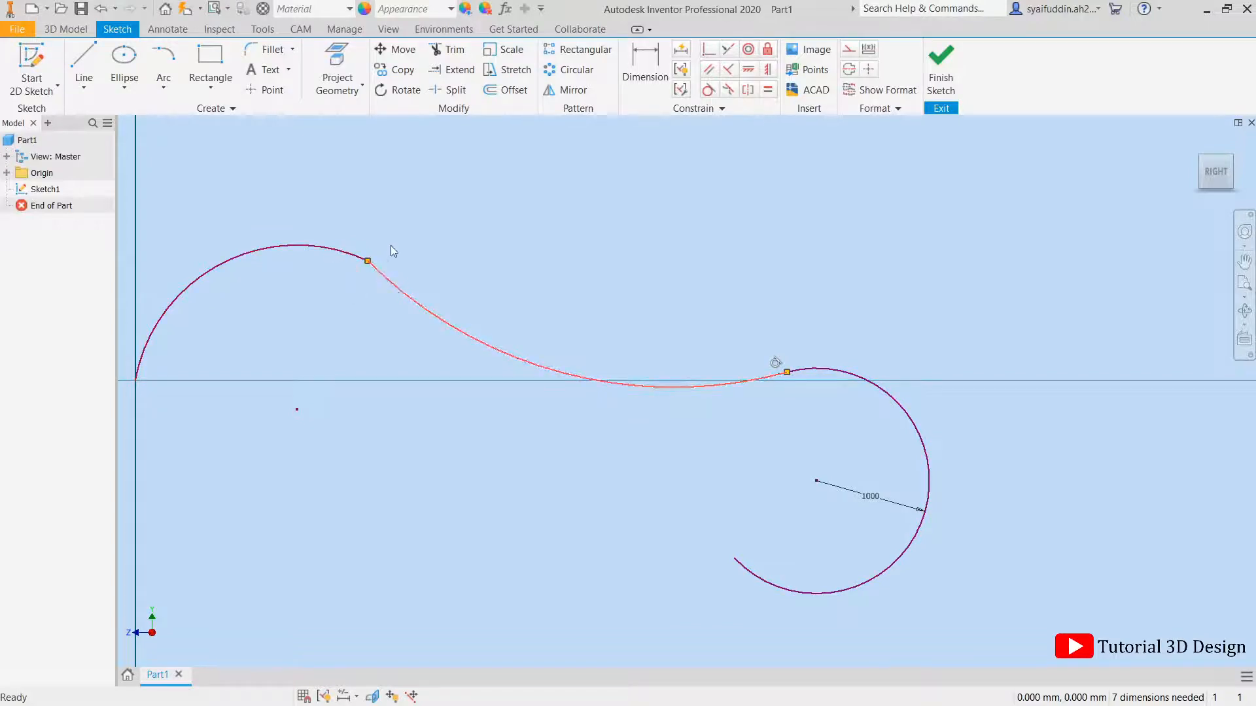
Draw a separate center-point arc below the first arc, with a radius of about 1236 mm and its opening facing down
left_click(369, 261)
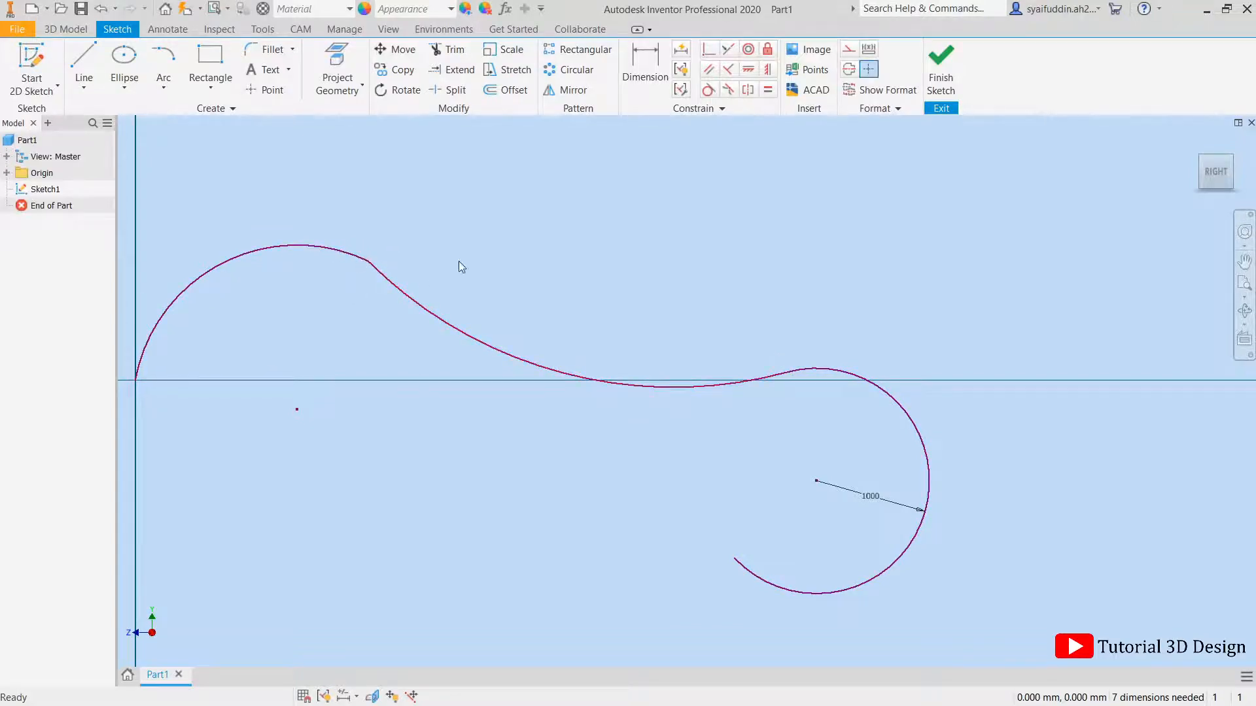
middle_click_drag(508, 221, 531, 201)
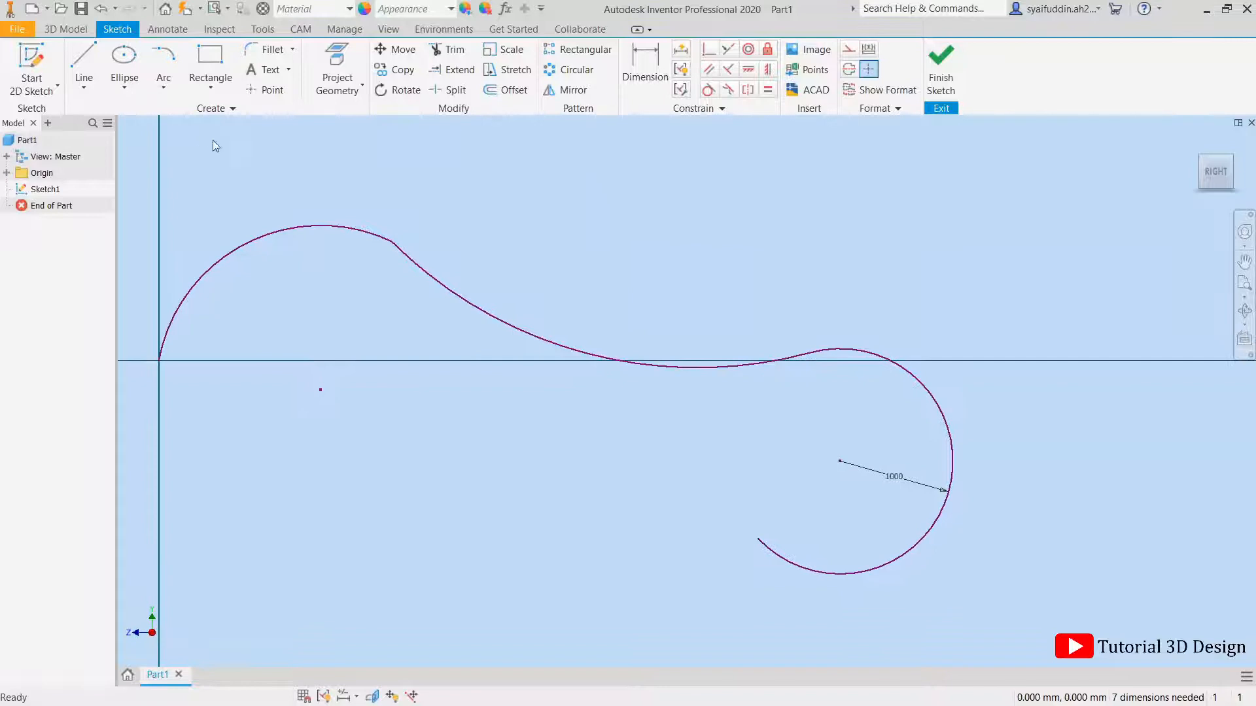
left_click(164, 87)
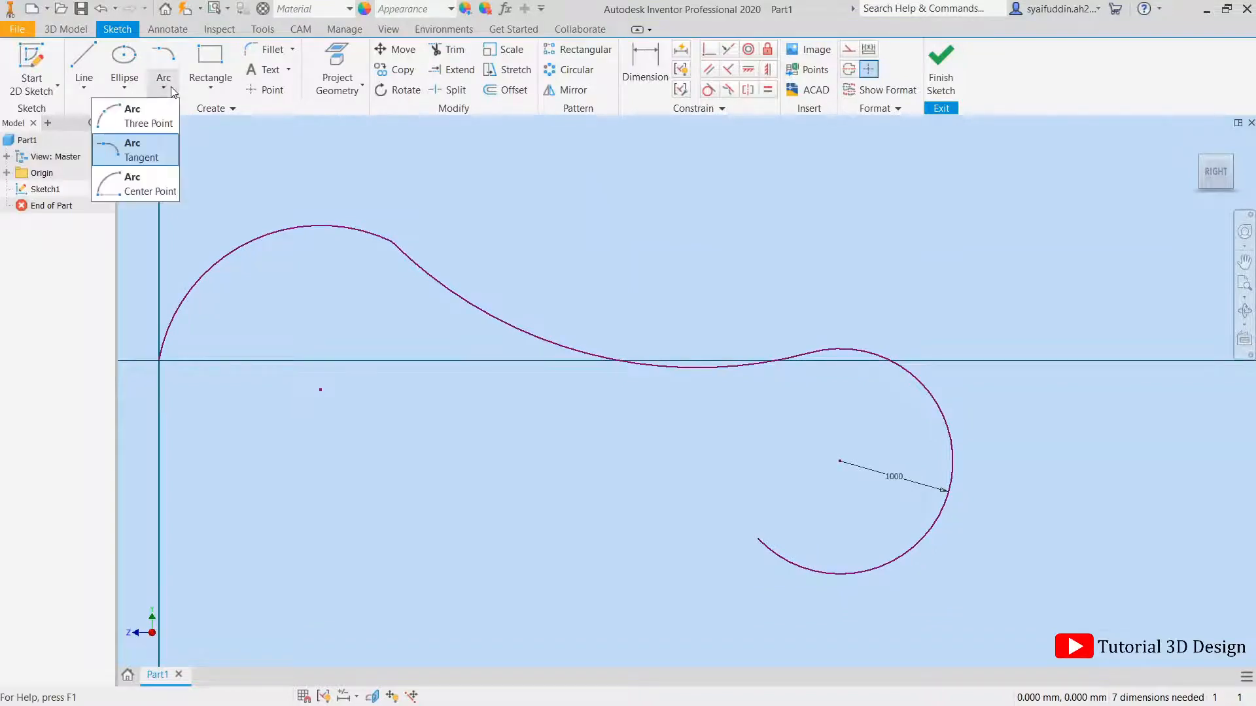
left_click(145, 188)
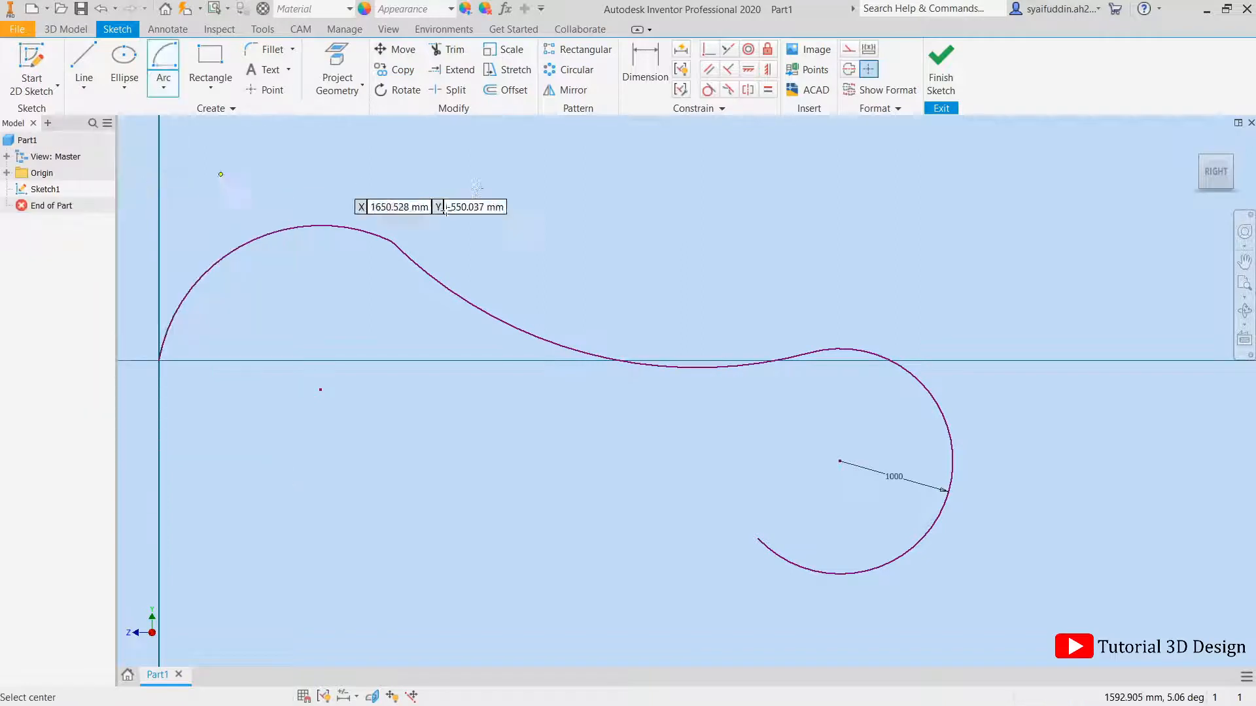
middle_click_drag(552, 395, 586, 332)
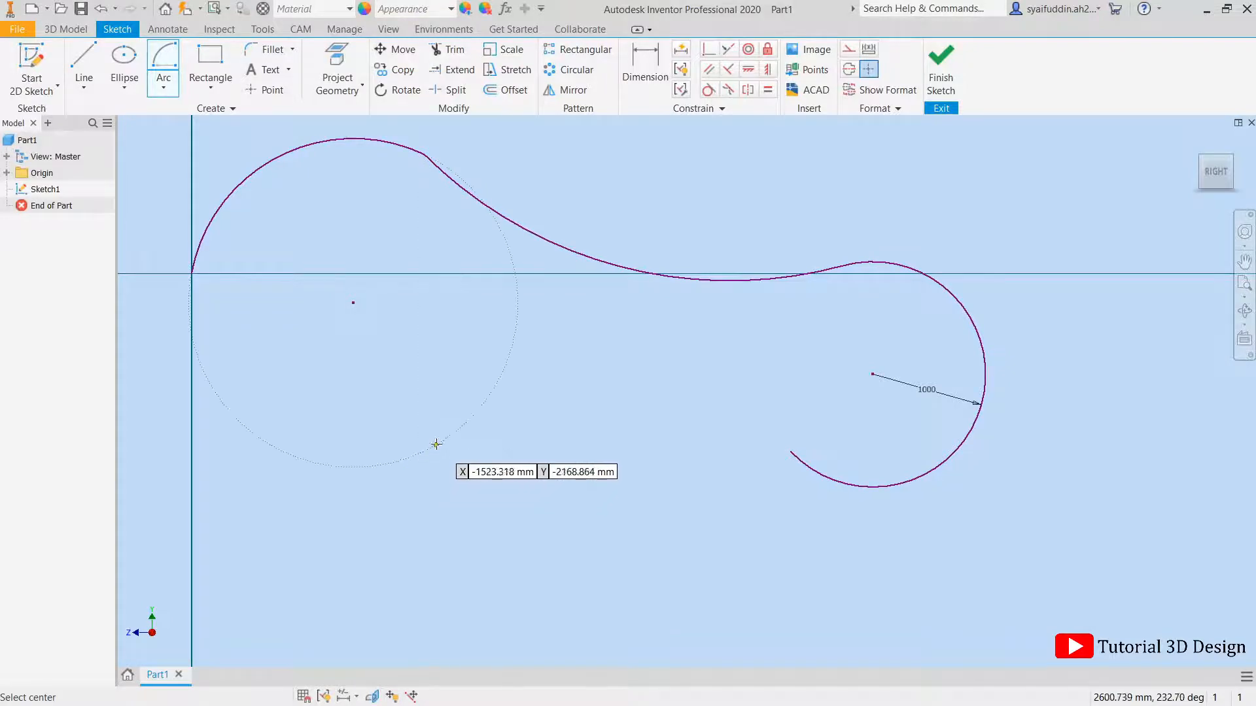
left_click(427, 487)
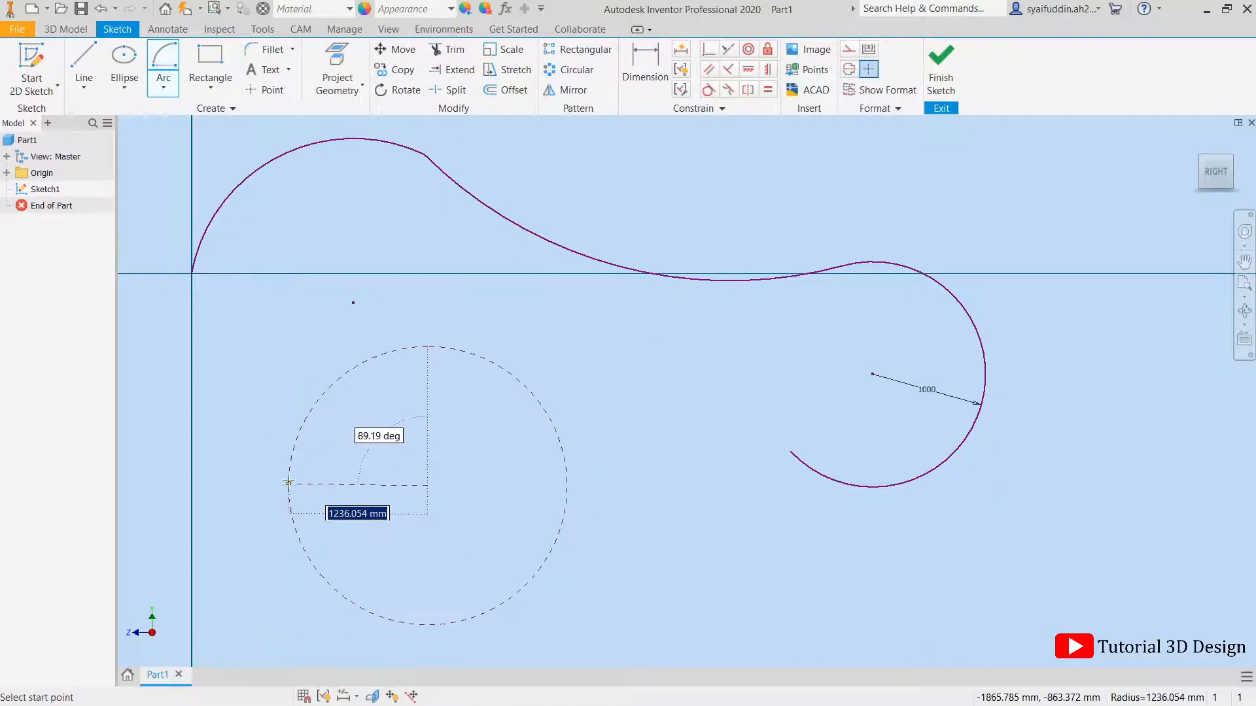
left_click(289, 478)
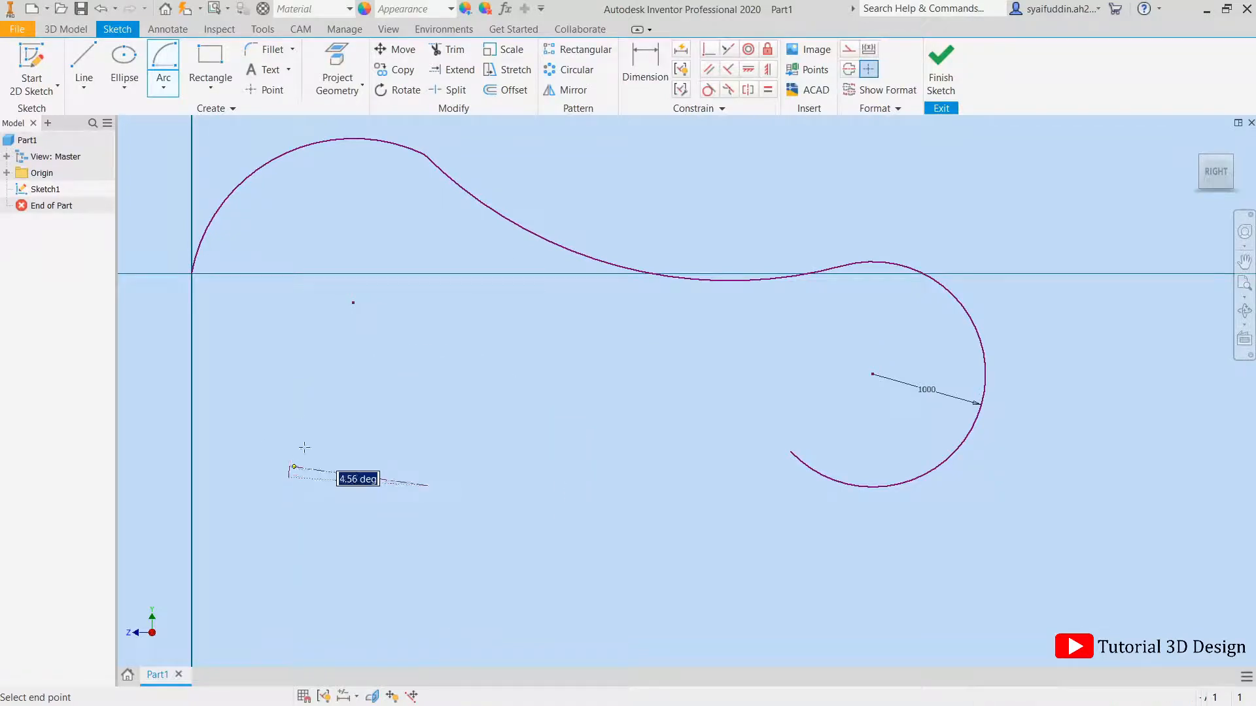
left_click(596, 425)
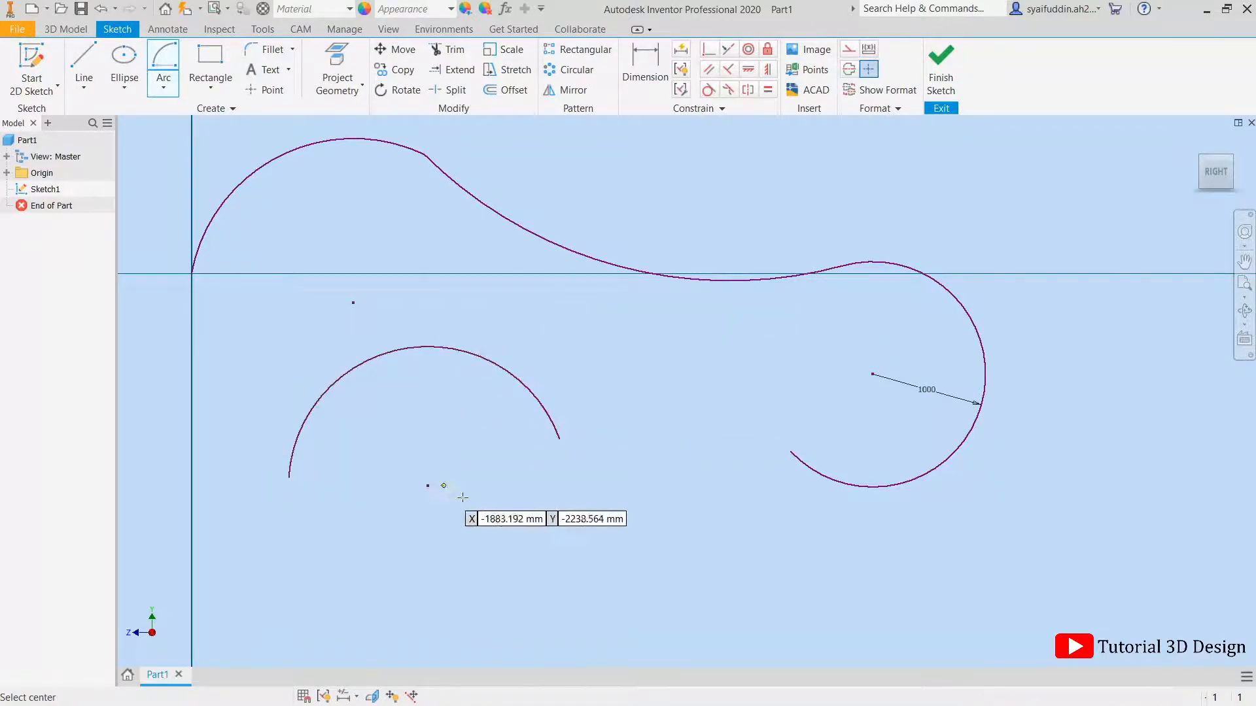
Draw a second center-point arc below the horizontal axis, opening downward and crossing the free end of the first center-point arc
left_click(629, 559)
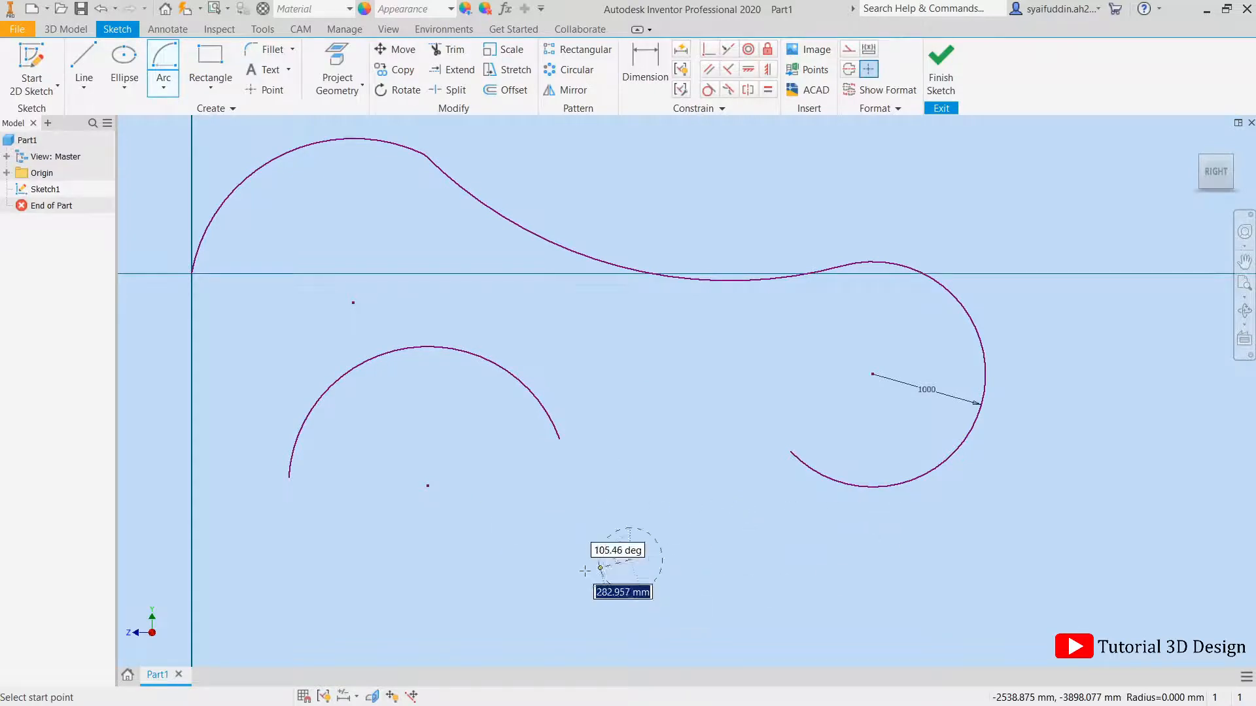
left_click(471, 558)
left_click(754, 353)
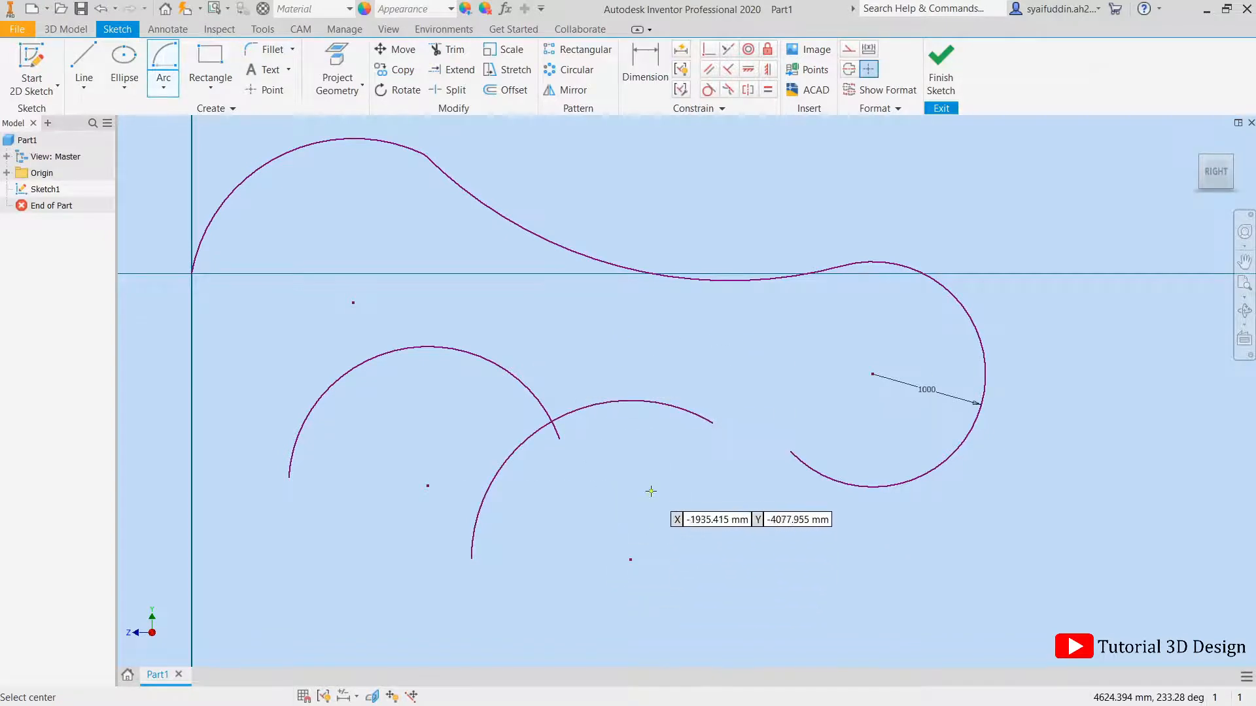
middle_click_drag(651, 492, 544, 412)
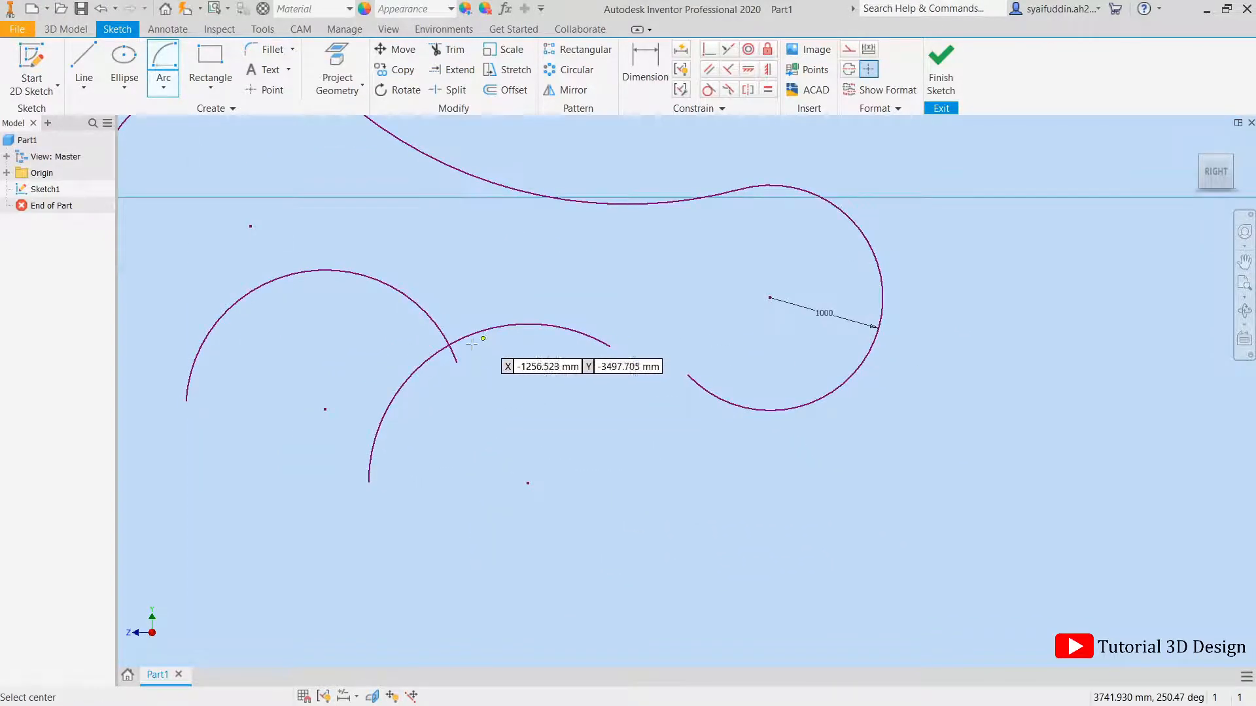
left_click(157, 83)
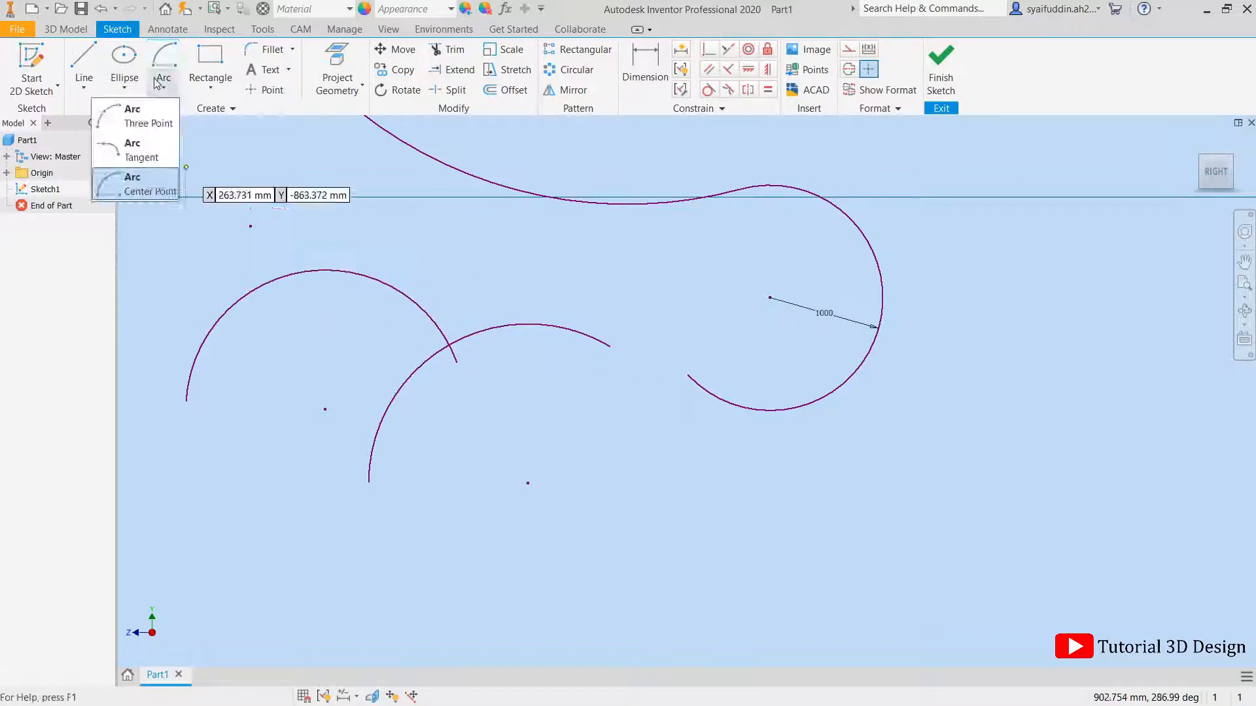
left_click(208, 85)
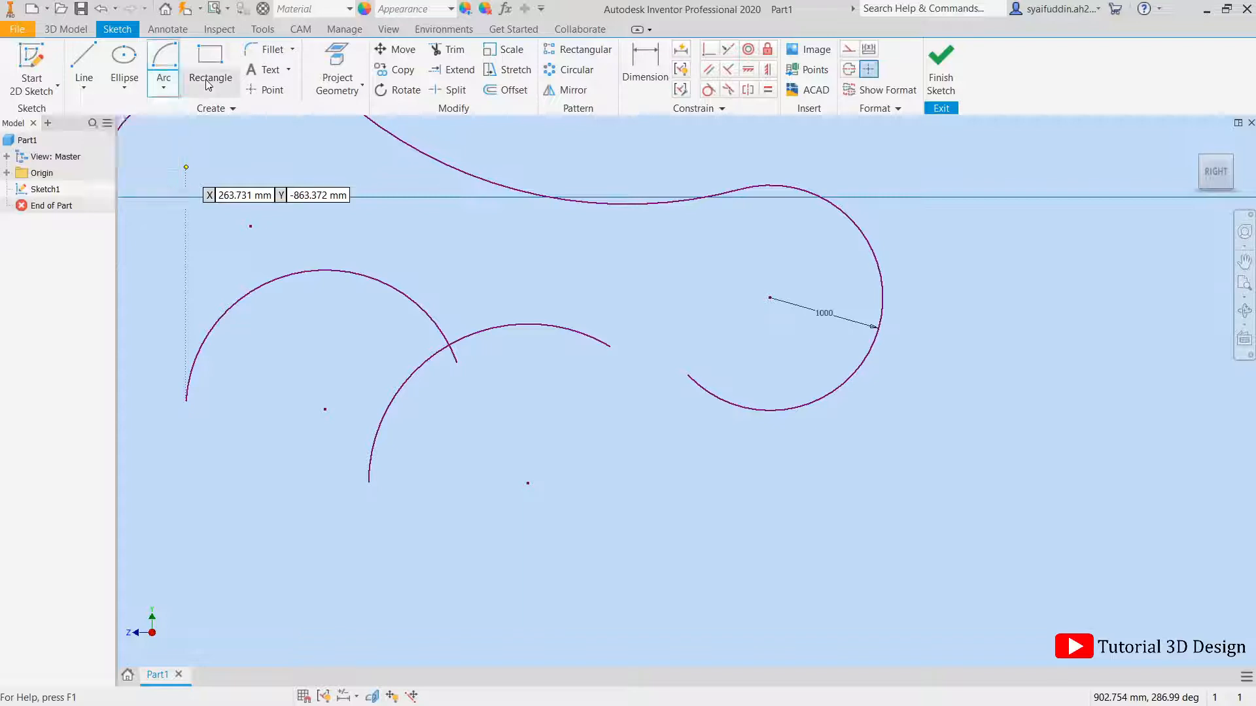
left_click(208, 85)
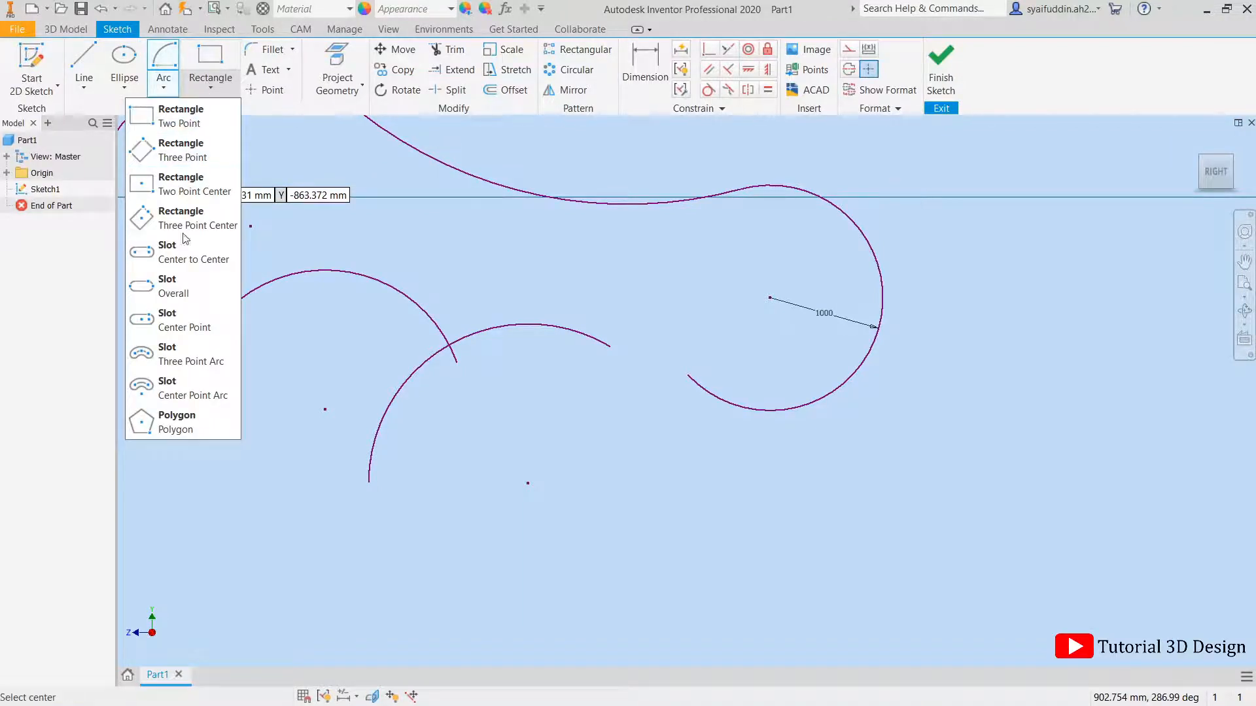
left_click(192, 124)
scroll(346, 377, "down", 5)
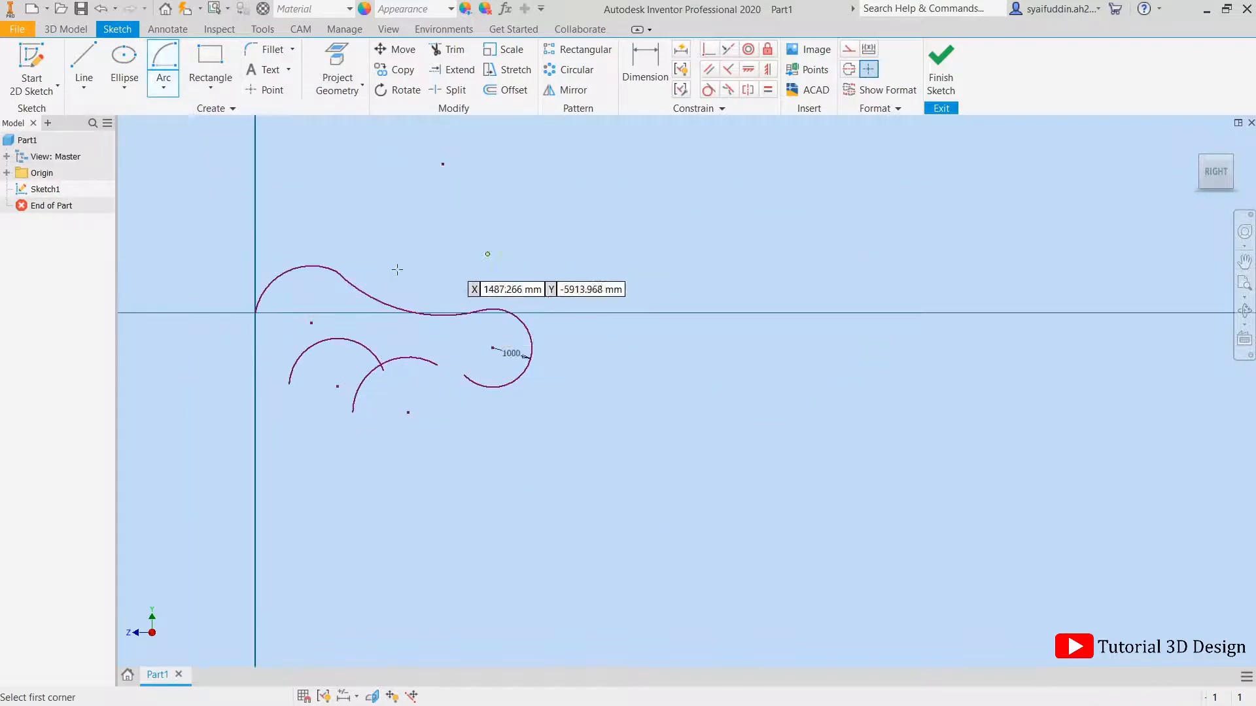
scroll(291, 284, "up", 3)
middle_click_drag(522, 239, 552, 328)
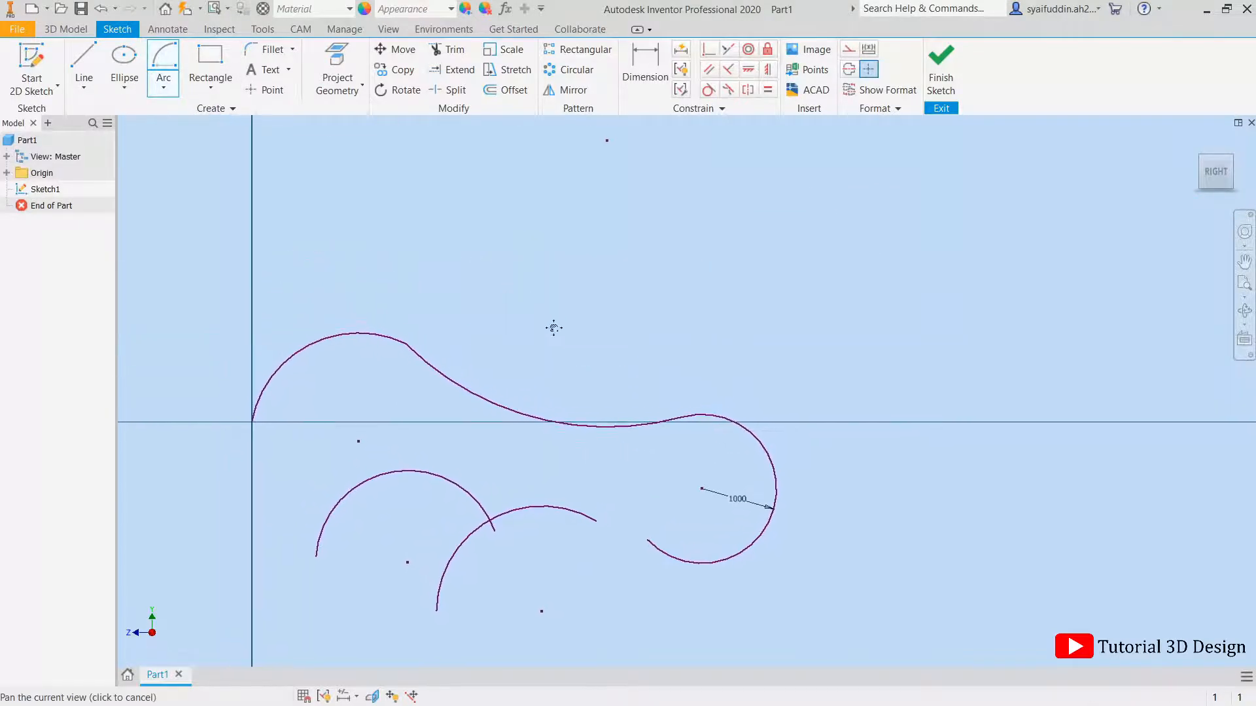
scroll(534, 299, "up", 3)
scroll(530, 297, "down", 5)
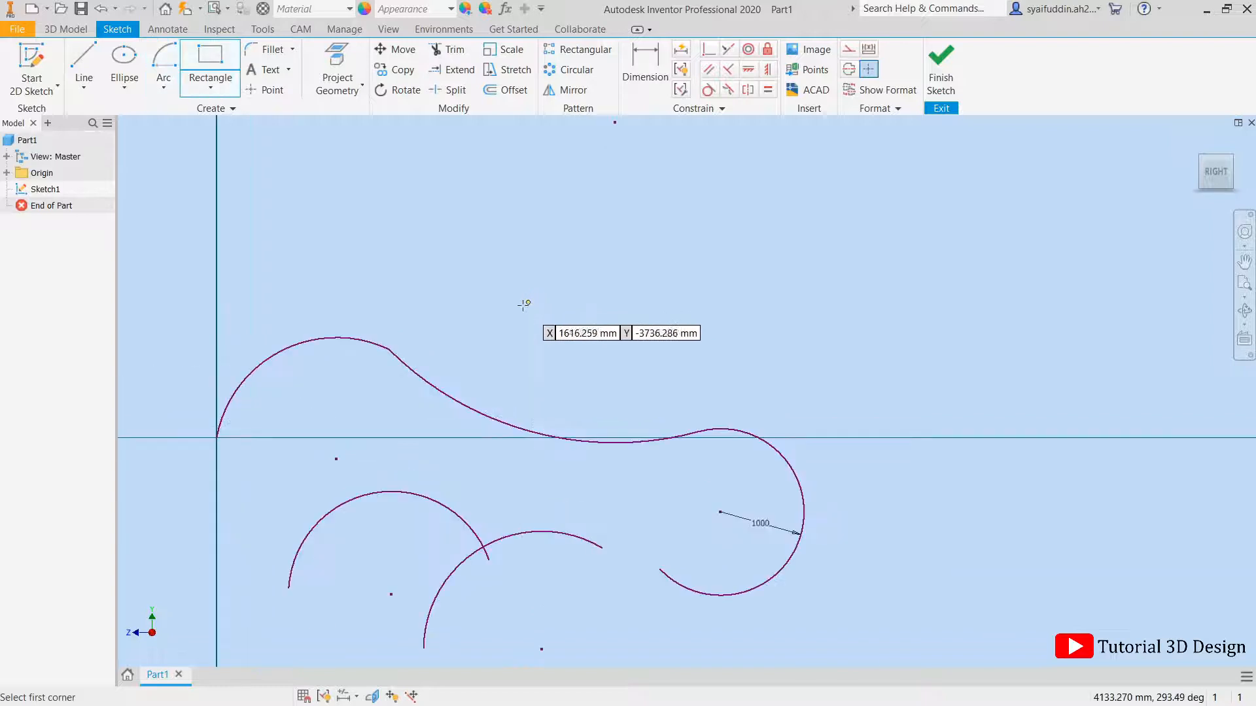
middle_click_drag(488, 234, 490, 200)
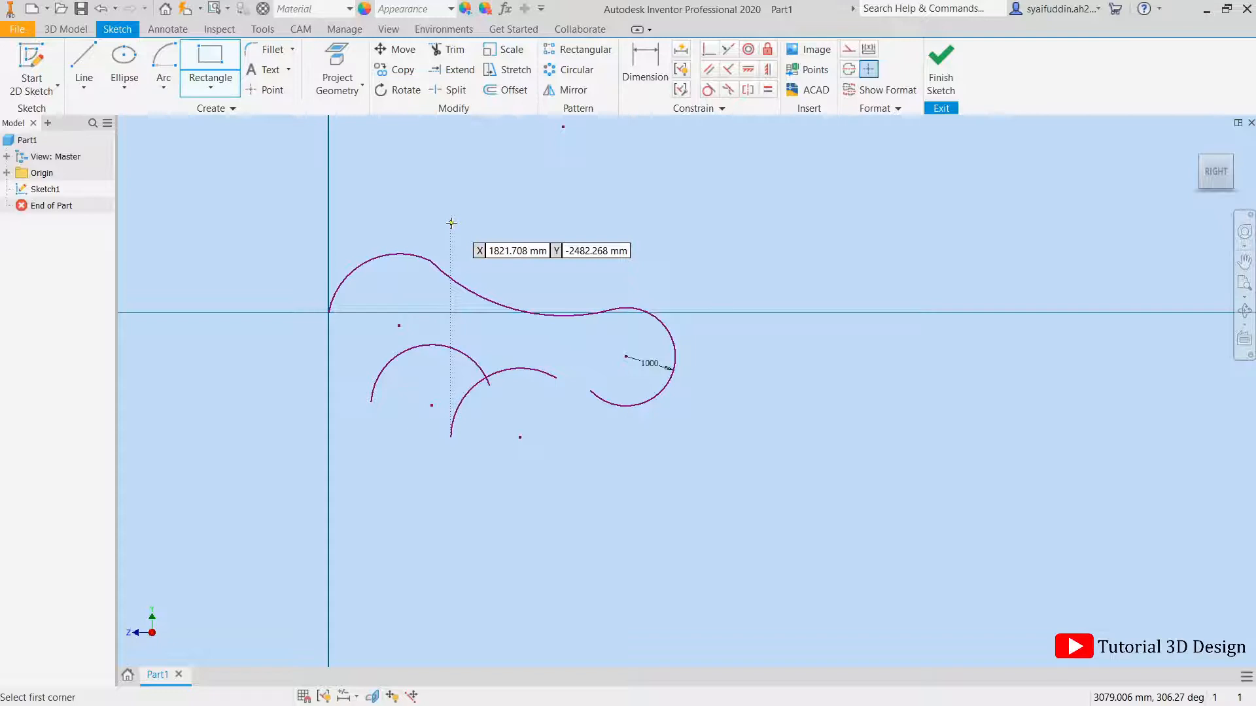
Delete all arcs and the radius dimension from the sketch
key("Escape")
left_click_drag(253, 218, 737, 463)
key("Delete")
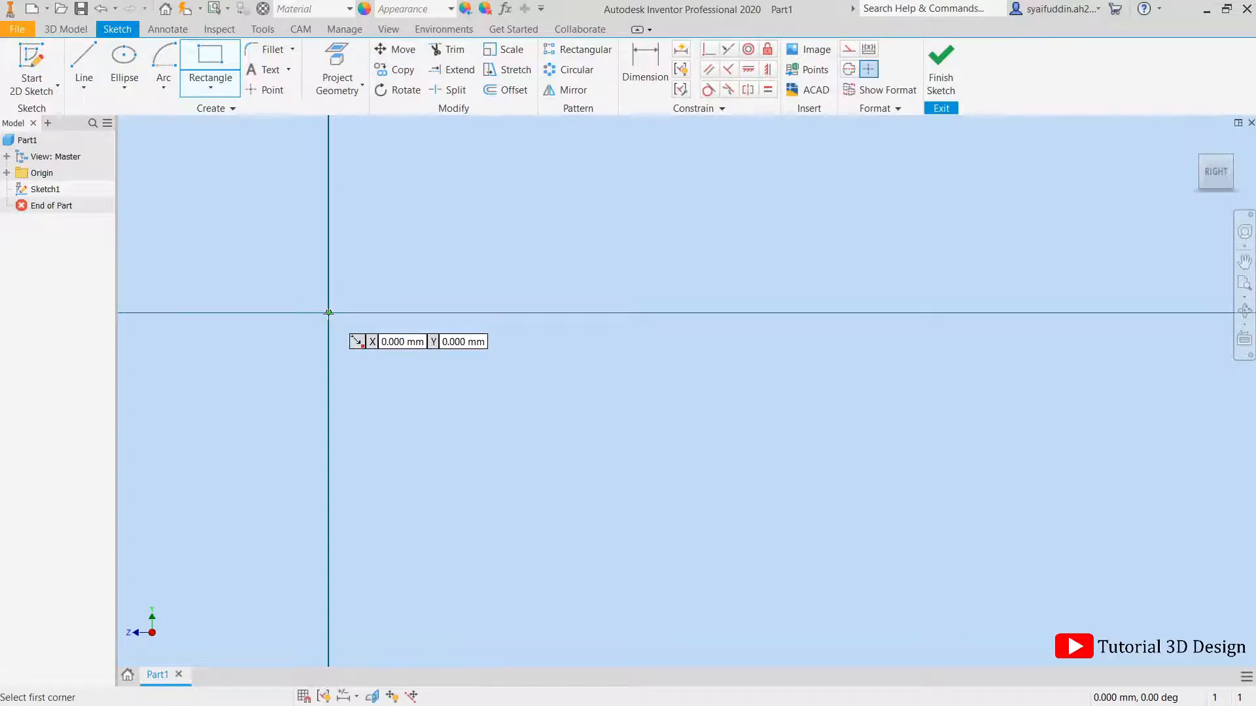
Draw a large two-point rectangle from the origin, above the horizontal axis and about twice as wide as it is tall
middle_click_drag(339, 264, 351, 314)
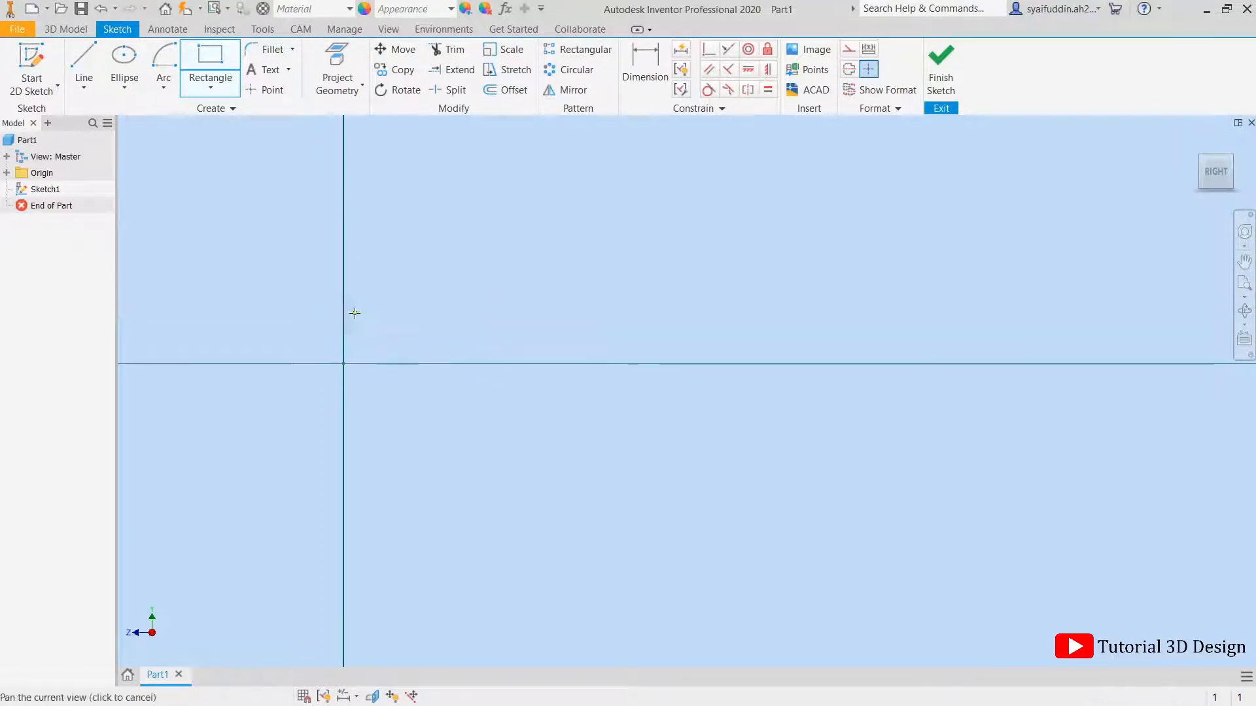
scroll(351, 314, "down", 3)
left_click(346, 344)
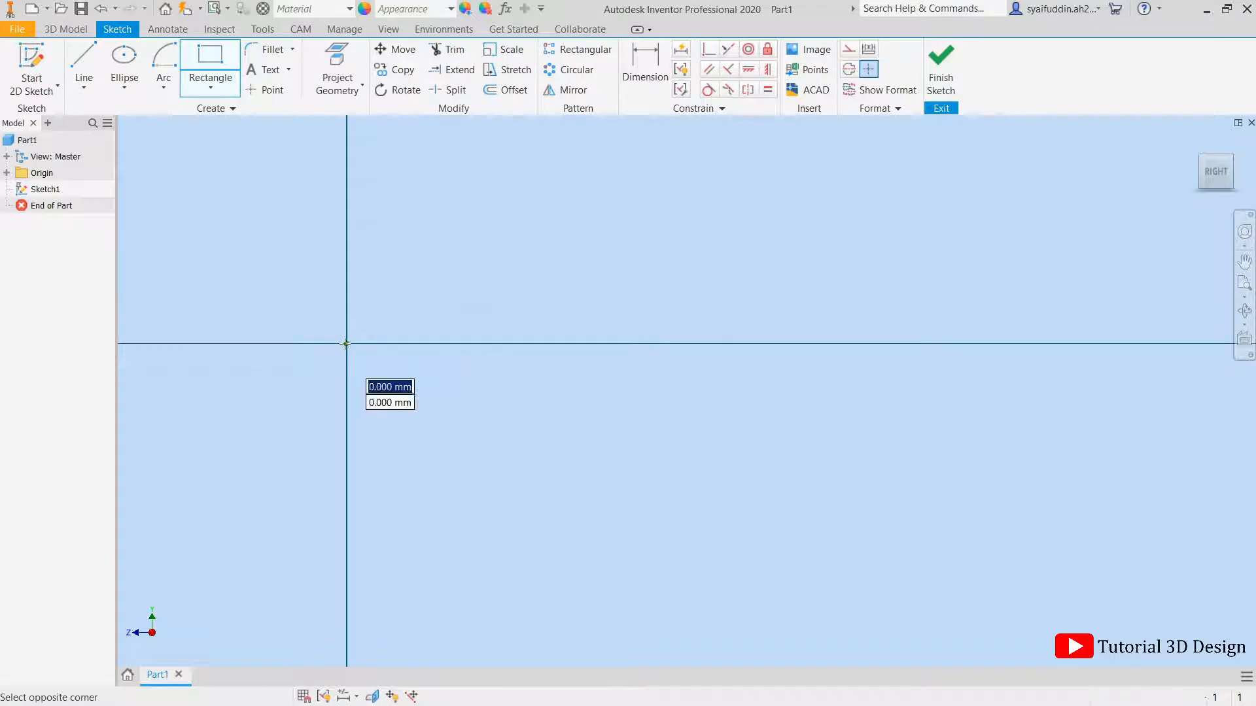
middle_click_drag(491, 258, 458, 343)
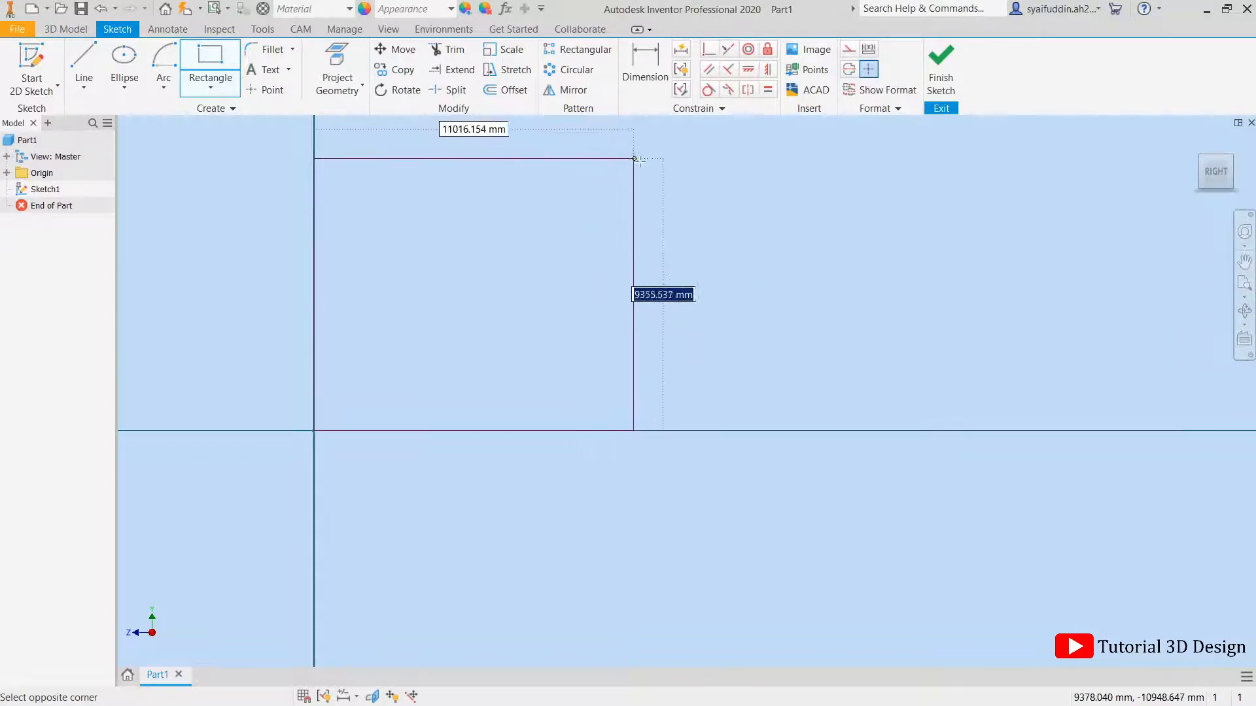
left_click(834, 164)
Draw two small two-point rectangles side by side above the large rectangle, the second one narrow and upright
scroll(742, 222, "down", 3)
middle_click_drag(735, 230, 682, 289)
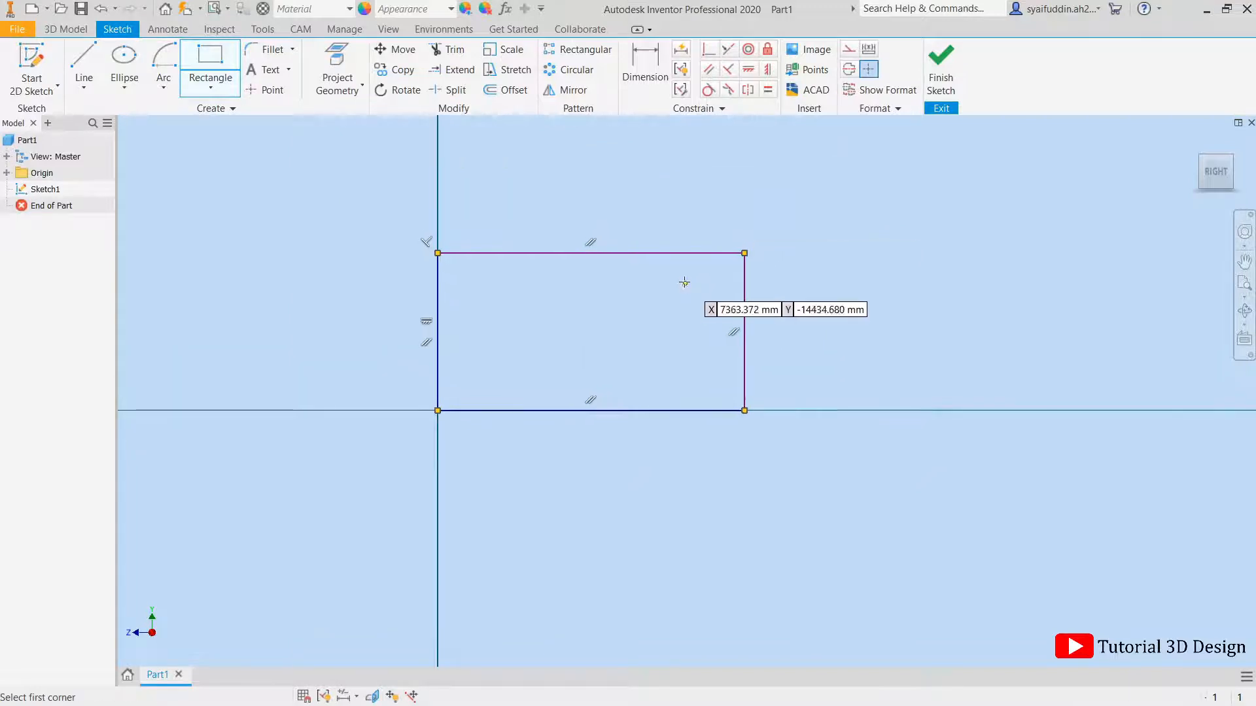
scroll(684, 282, "up", 3)
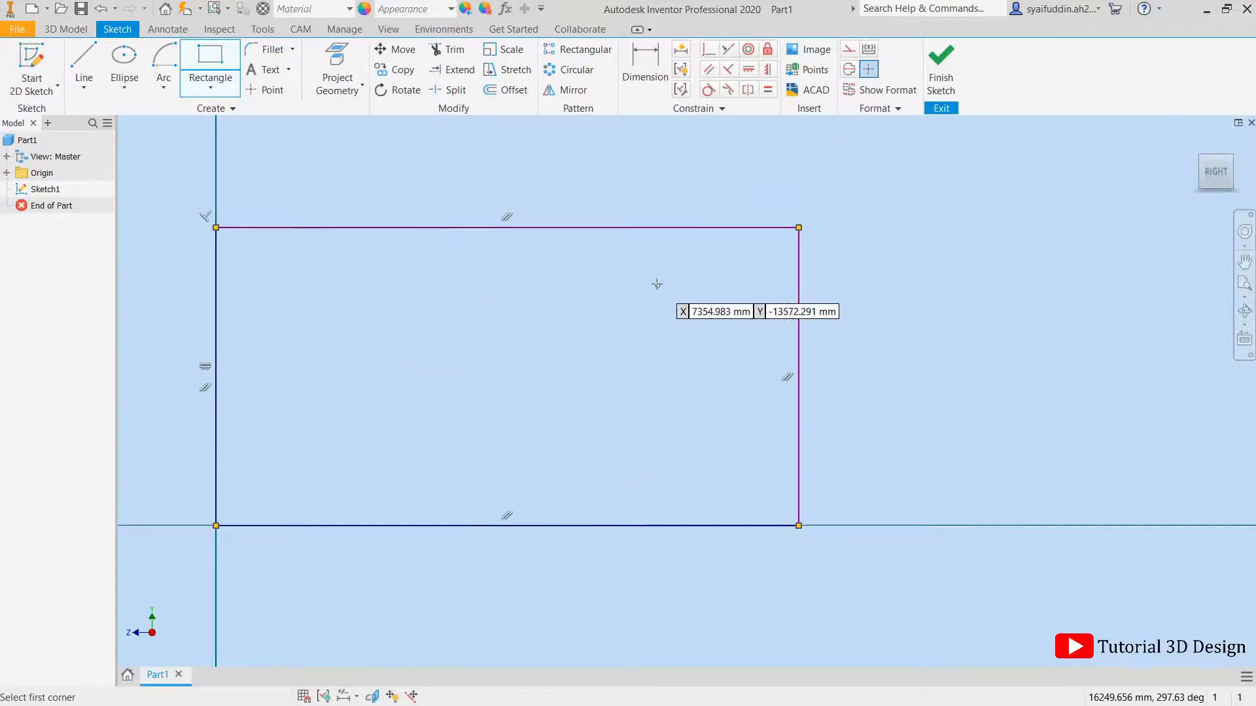
scroll(656, 284, "down", 3)
middle_click_drag(512, 292, 578, 426)
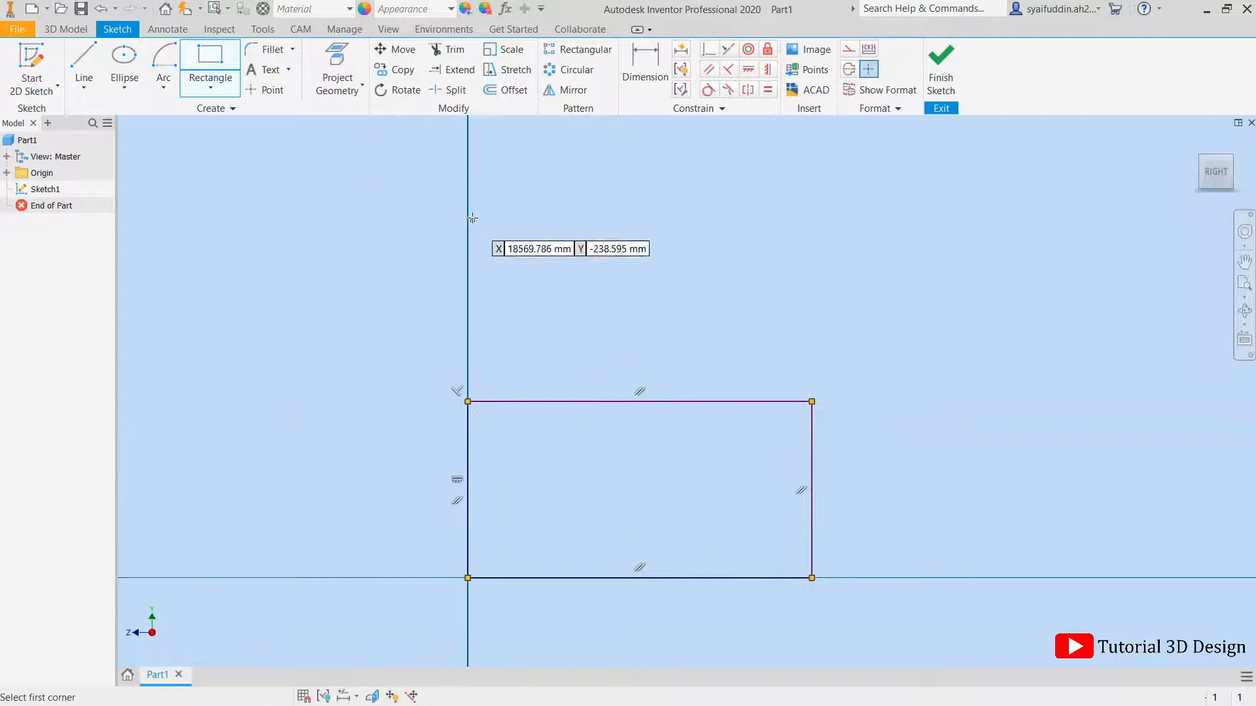
left_click(546, 211)
left_click(655, 302)
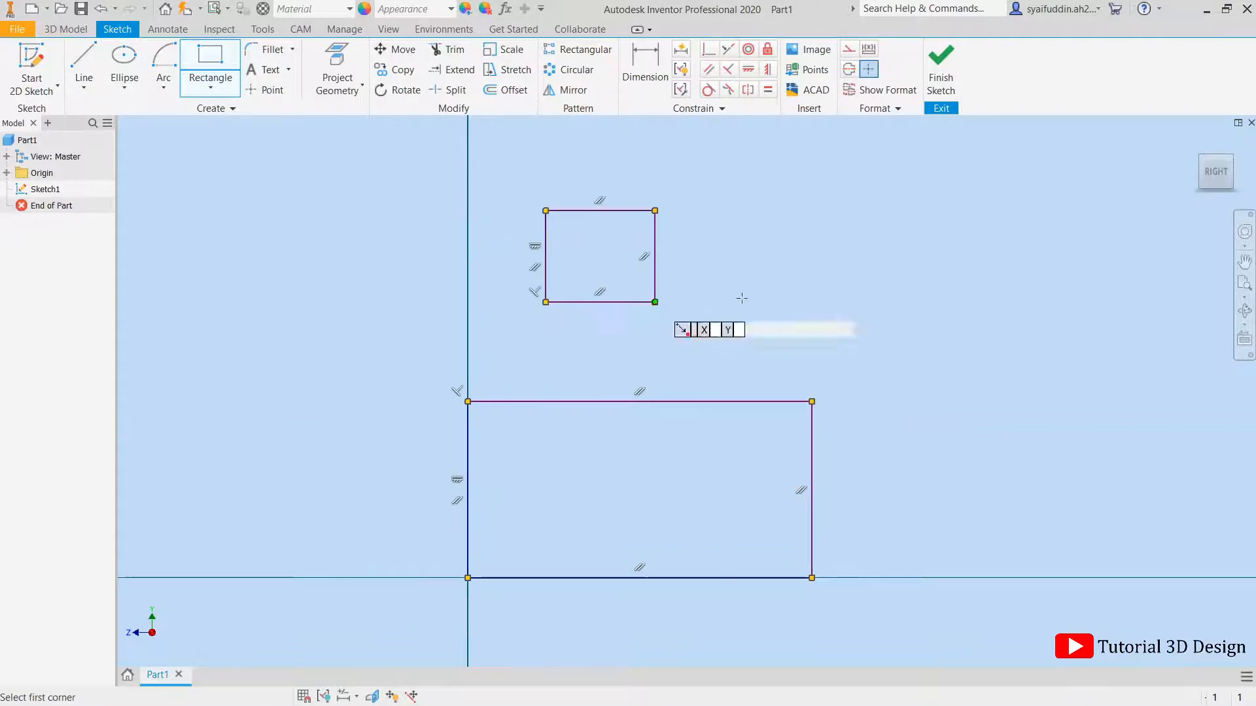
left_click(728, 322)
left_click(787, 239)
Add a third small two-point rectangle, wider than tall, beside the narrow upright one
mouse_move(854, 302)
middle_mouse_down()
mouse_move(712, 316)
mouse_move(585, 297)
middle_mouse_up()
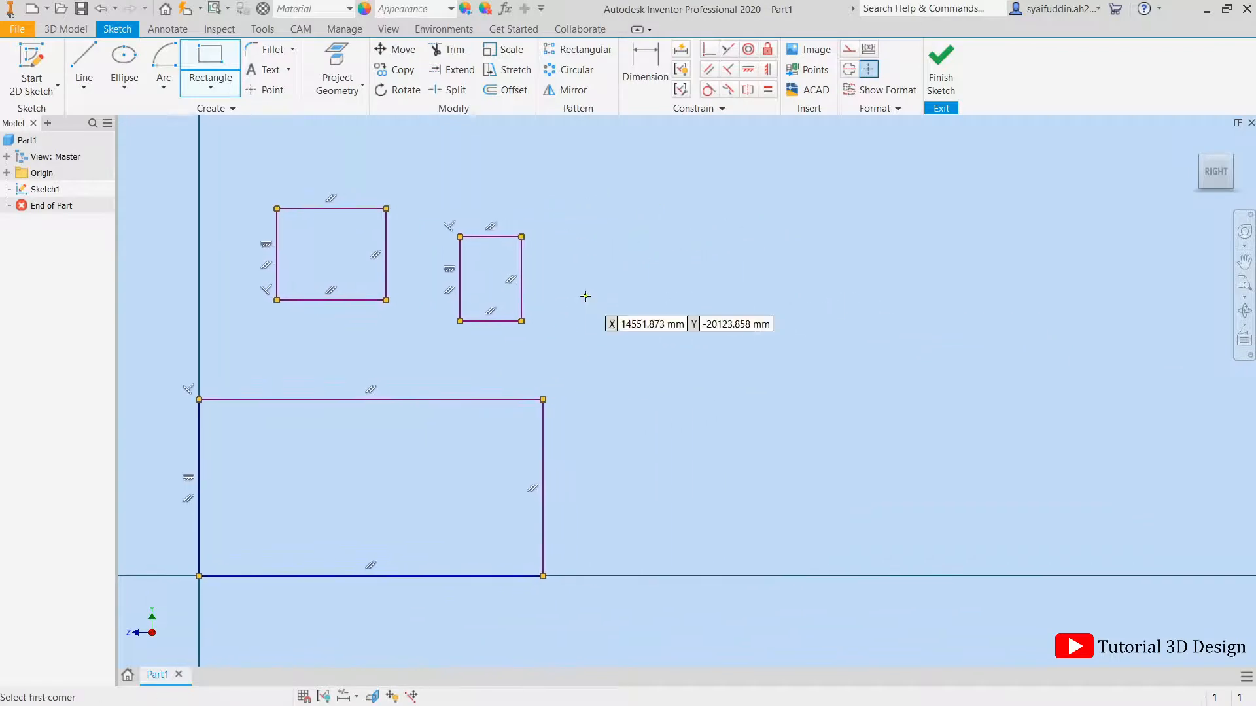
left_click(216, 94)
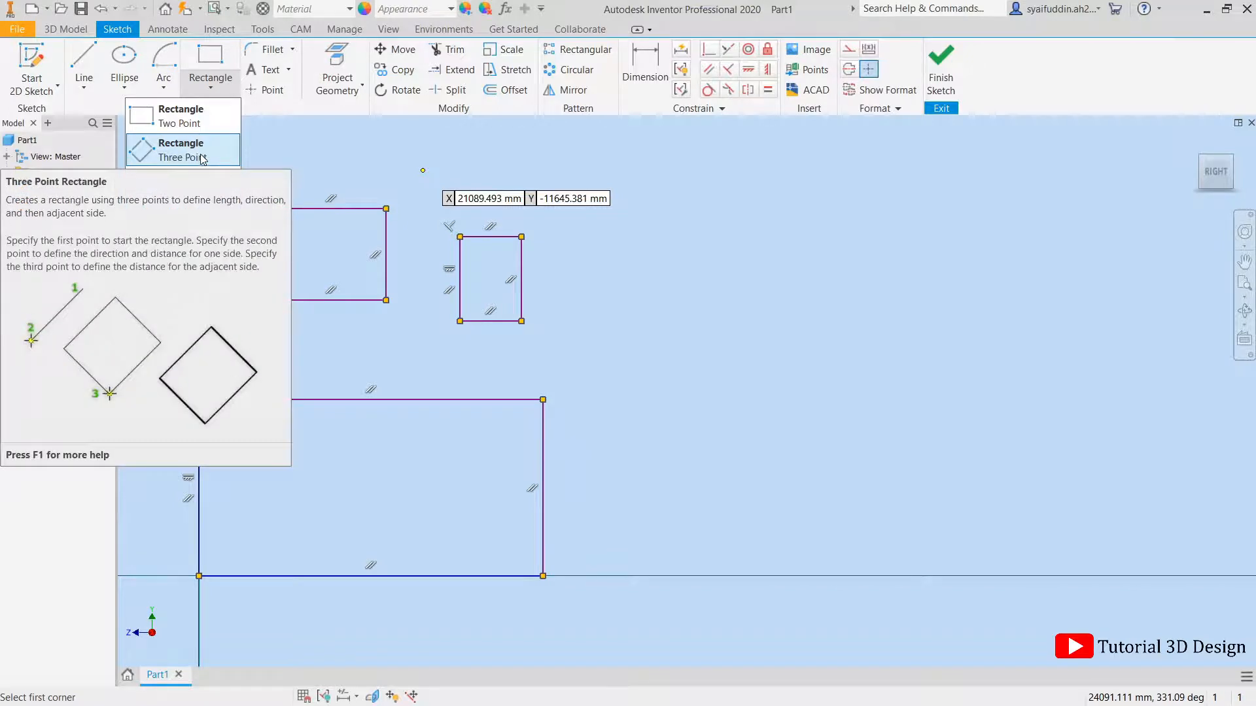
left_click(452, 327)
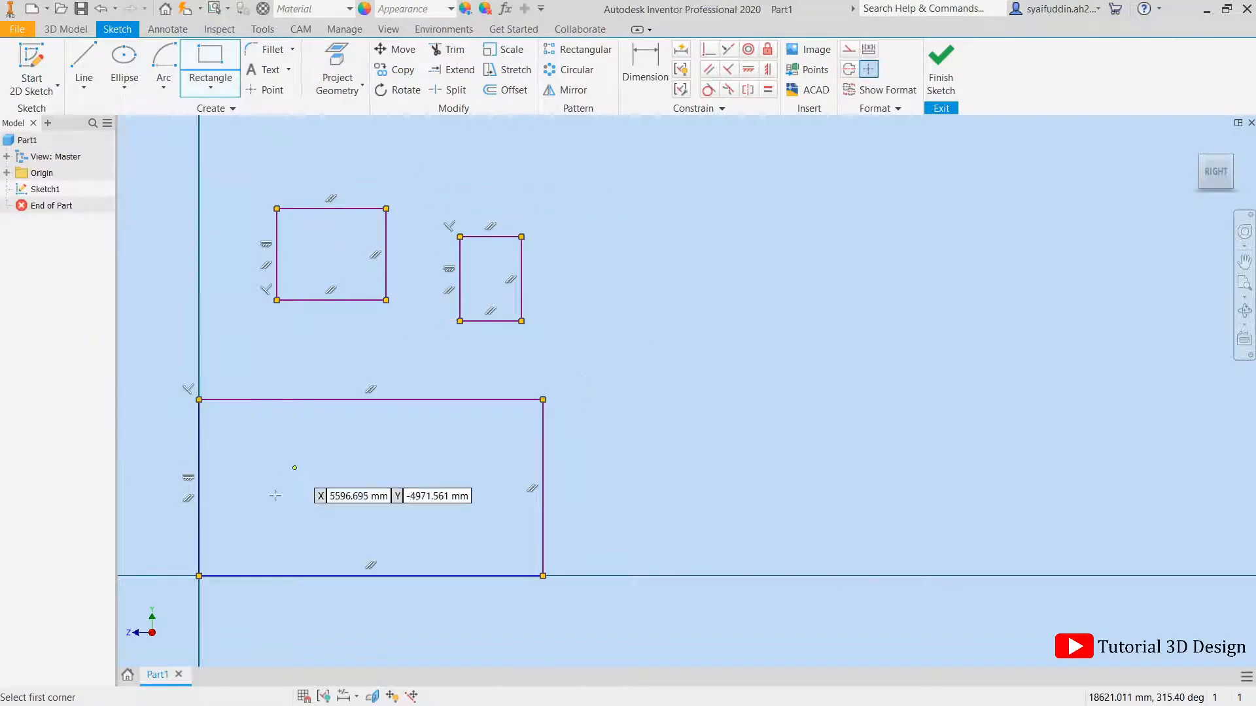
left_click(577, 342)
left_click(665, 279)
Draw two upright three-point rectangles inside the large rectangle near the vertical axis, one above the other
left_click(234, 94)
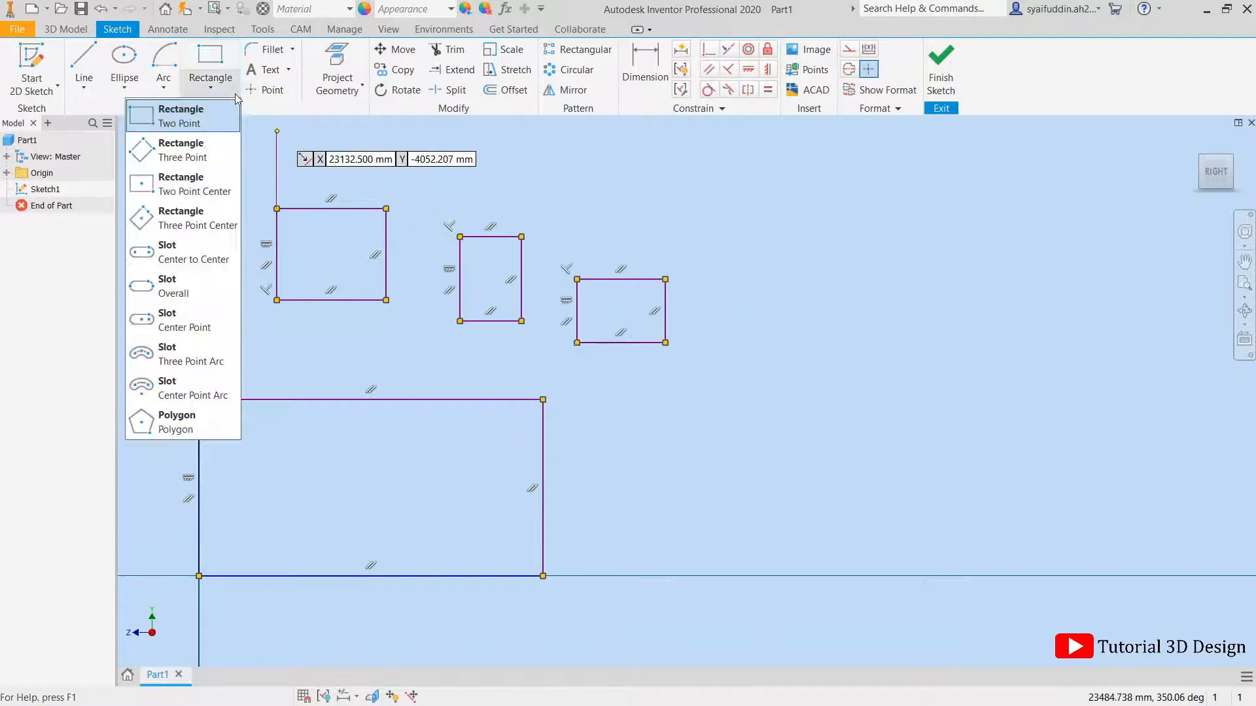
left_click(185, 159)
mouse_move(645, 471)
middle_mouse_down()
mouse_move(654, 370)
mouse_move(771, 328)
middle_mouse_up()
scroll(409, 369, "down", 5)
scroll(401, 365, "up", 9)
middle_click_drag(395, 375, 420, 338)
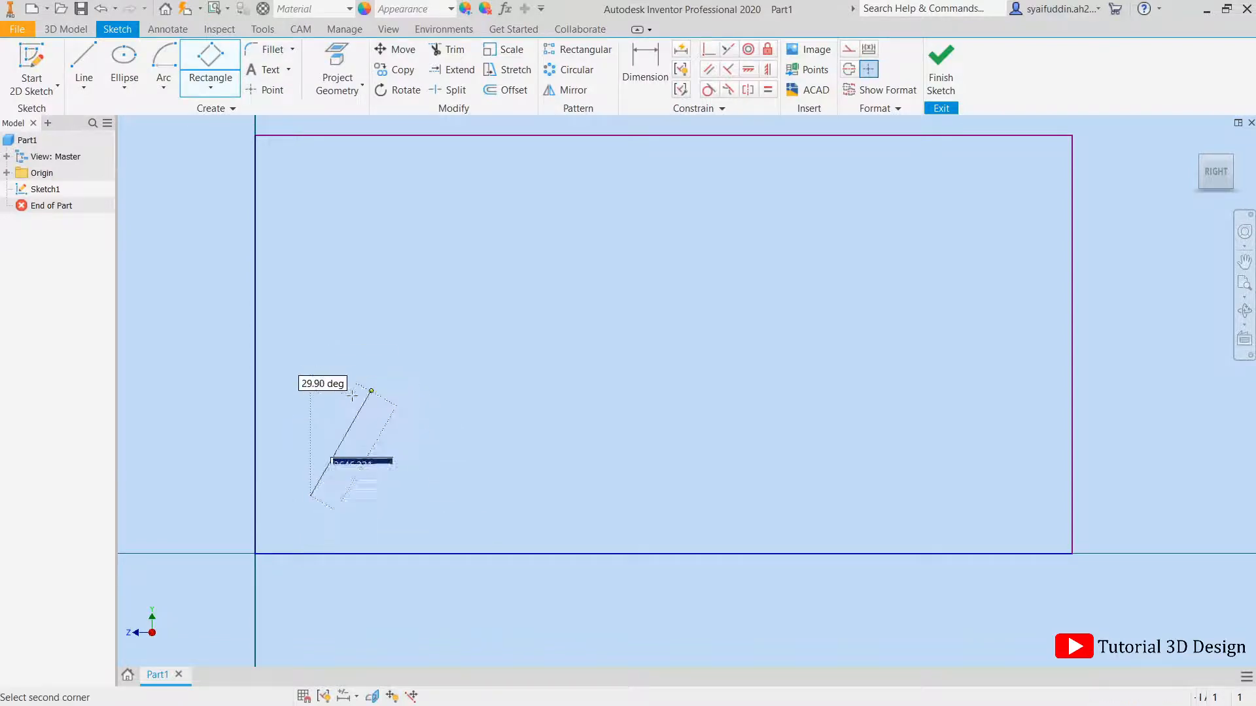
left_click(310, 363)
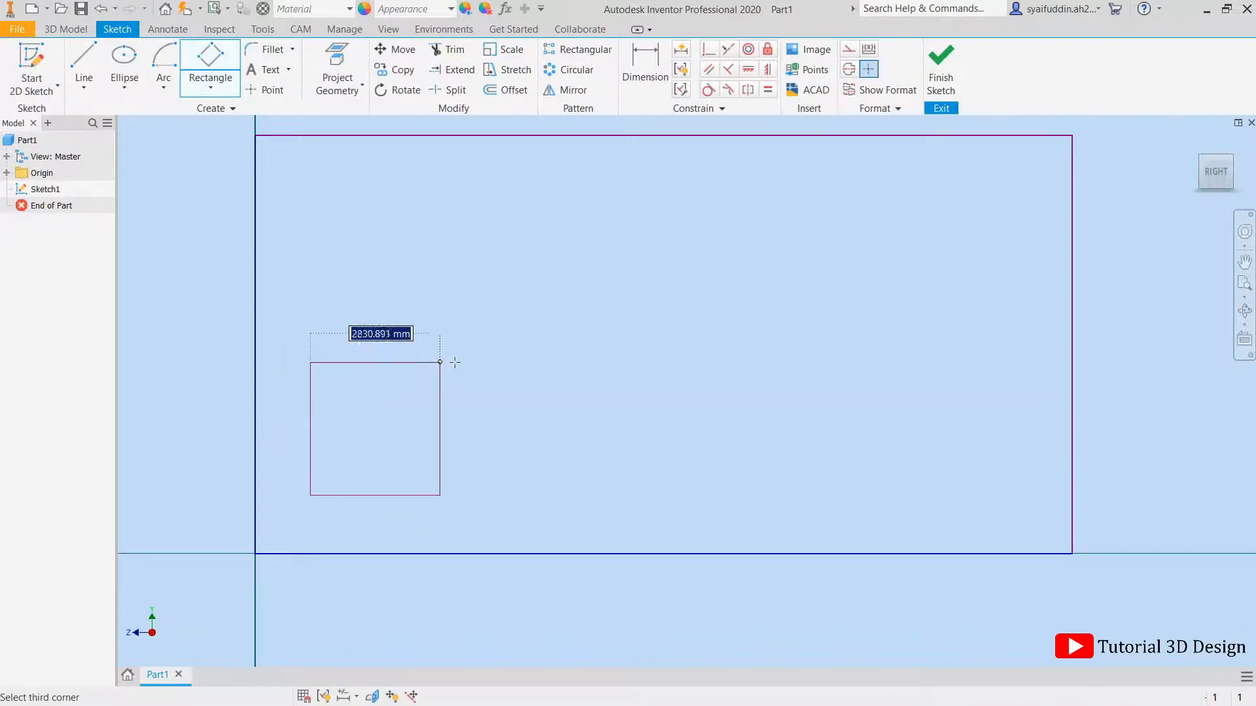
left_click(481, 362)
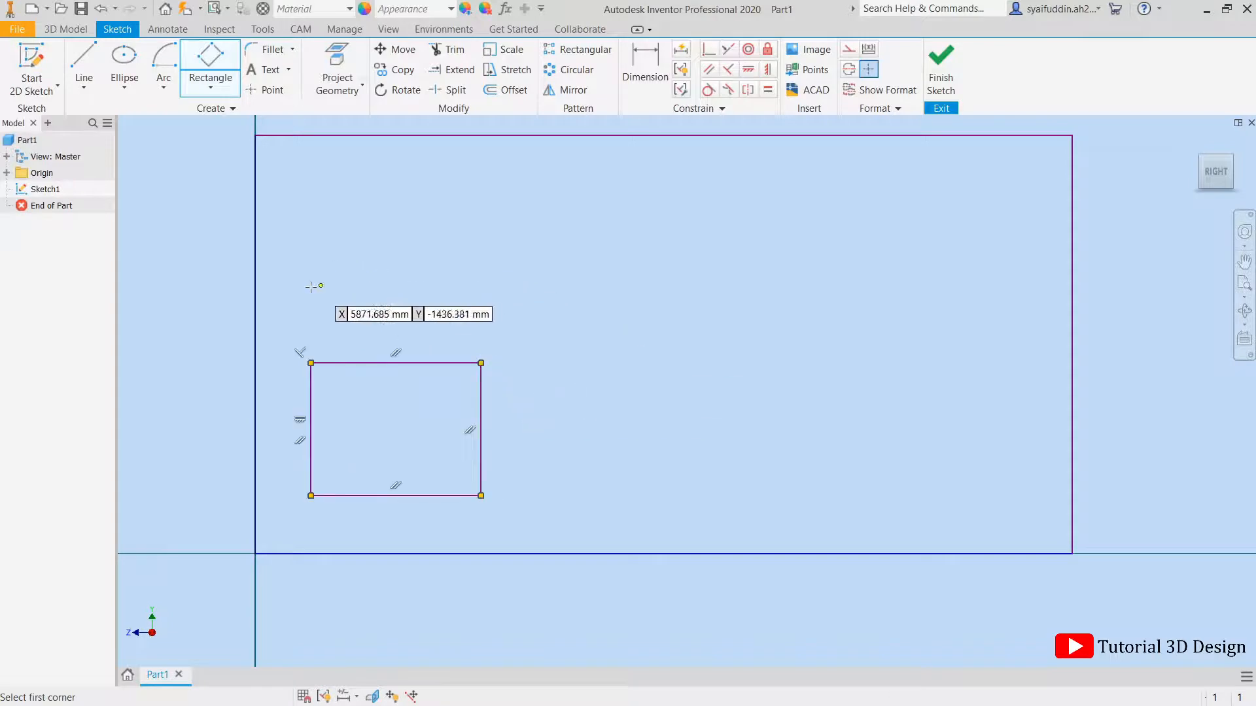
left_click(458, 274)
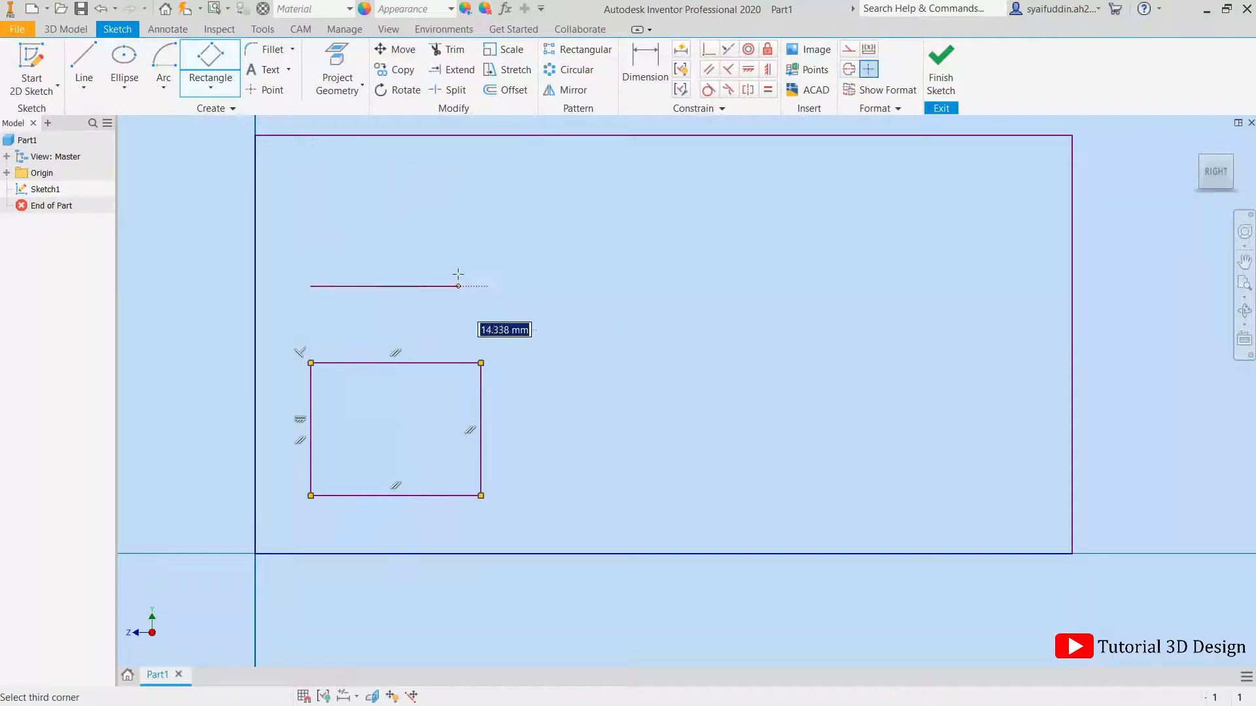
left_click(460, 202)
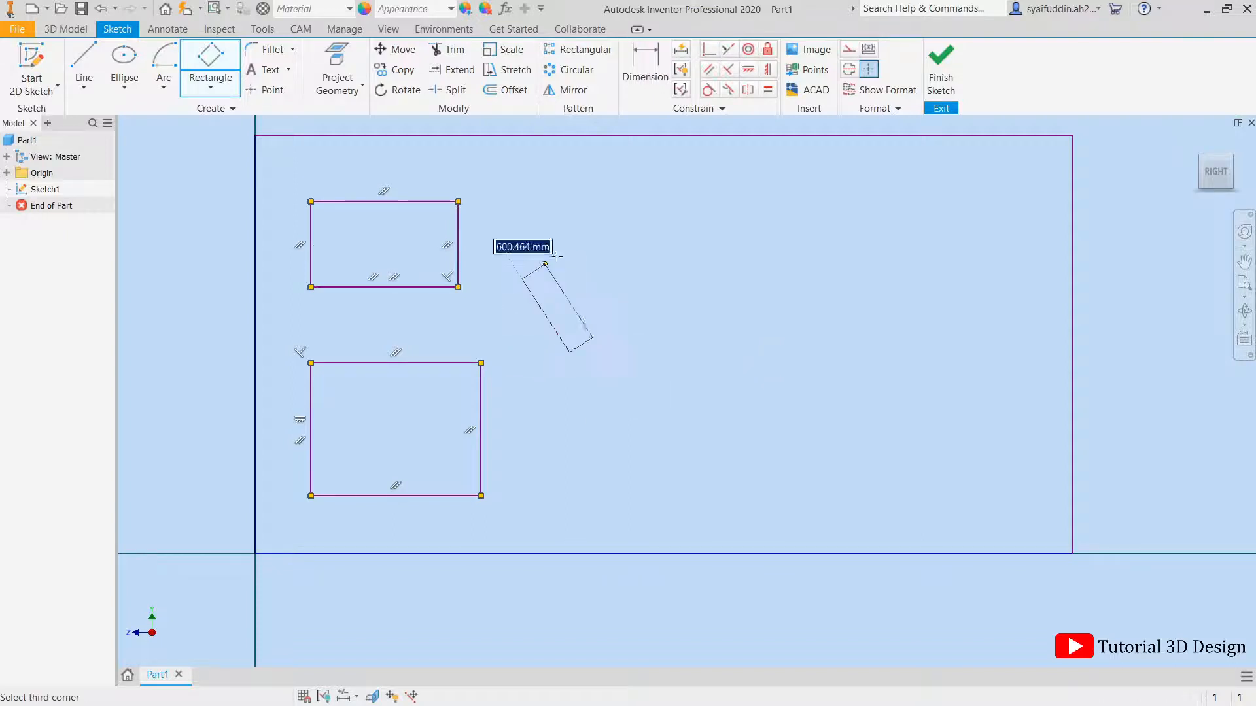
Draw two tilted three-point rectangles, one above the other, beside the two upright ones
left_click(600, 232)
left_click(568, 483)
left_click(670, 379)
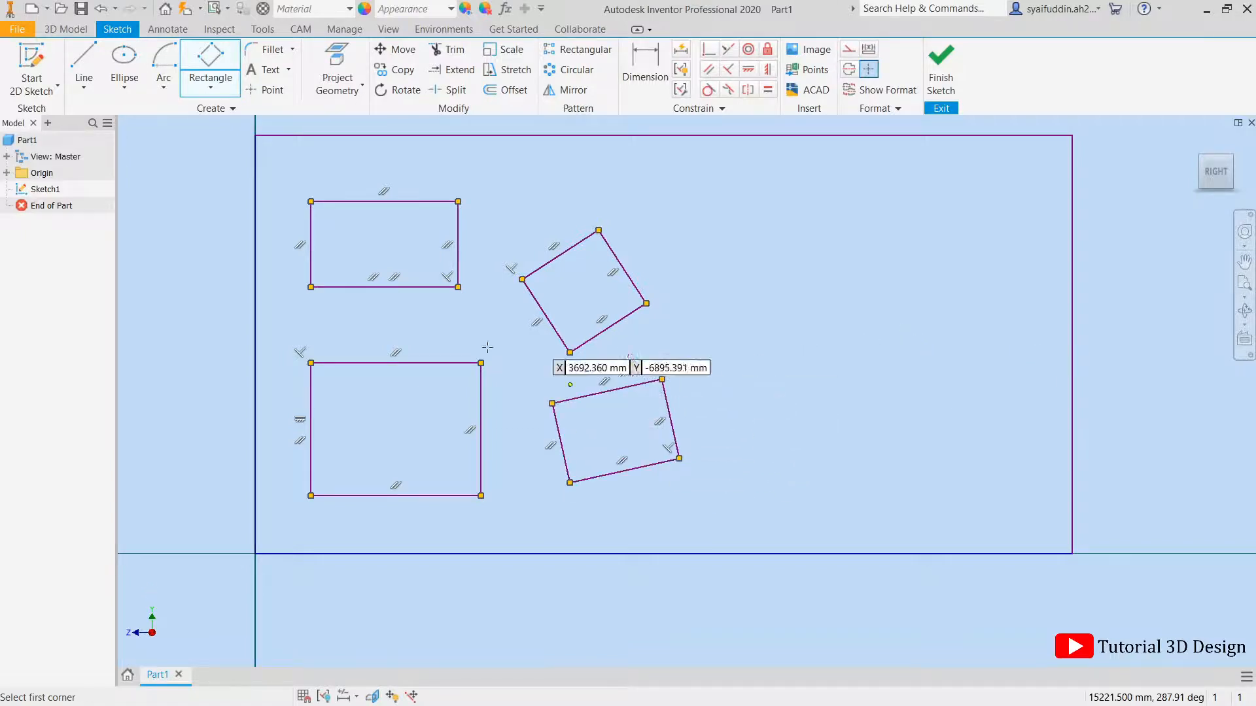
Draw a two-point center rectangle about 2580 mm high beside the upper tilted rectangle, its top level with the upper upright rectangle
left_click(199, 78)
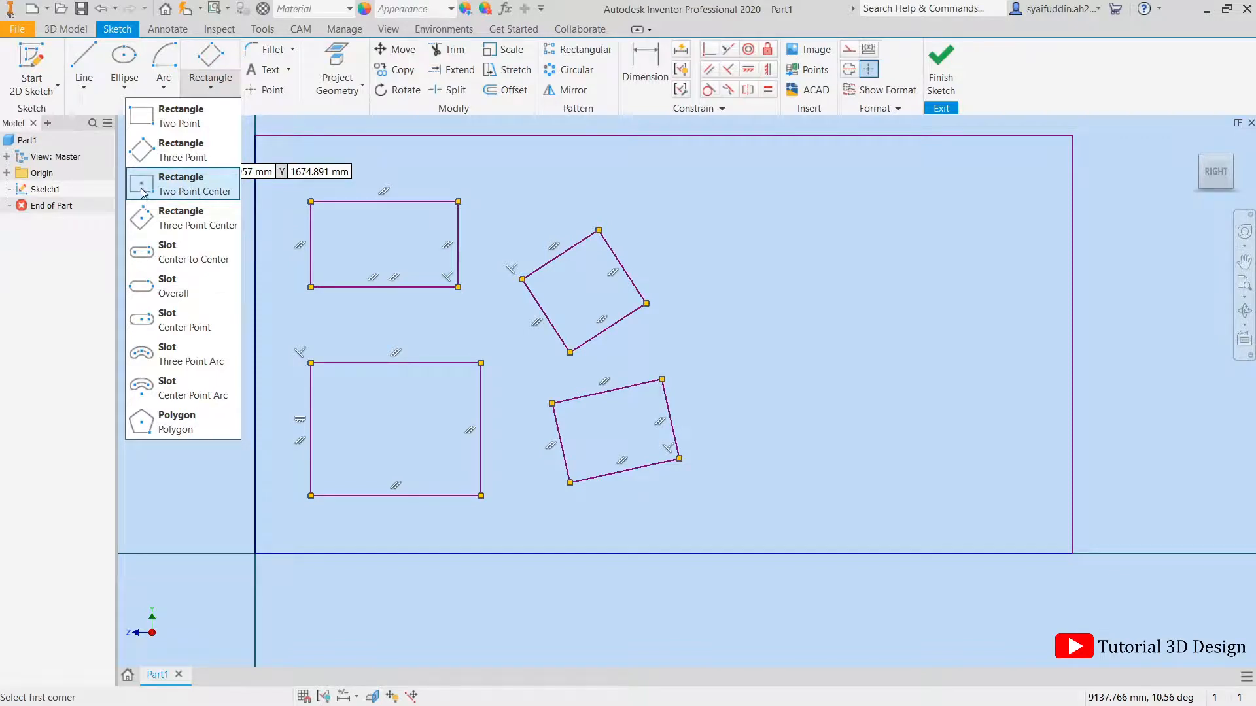
left_click(180, 188)
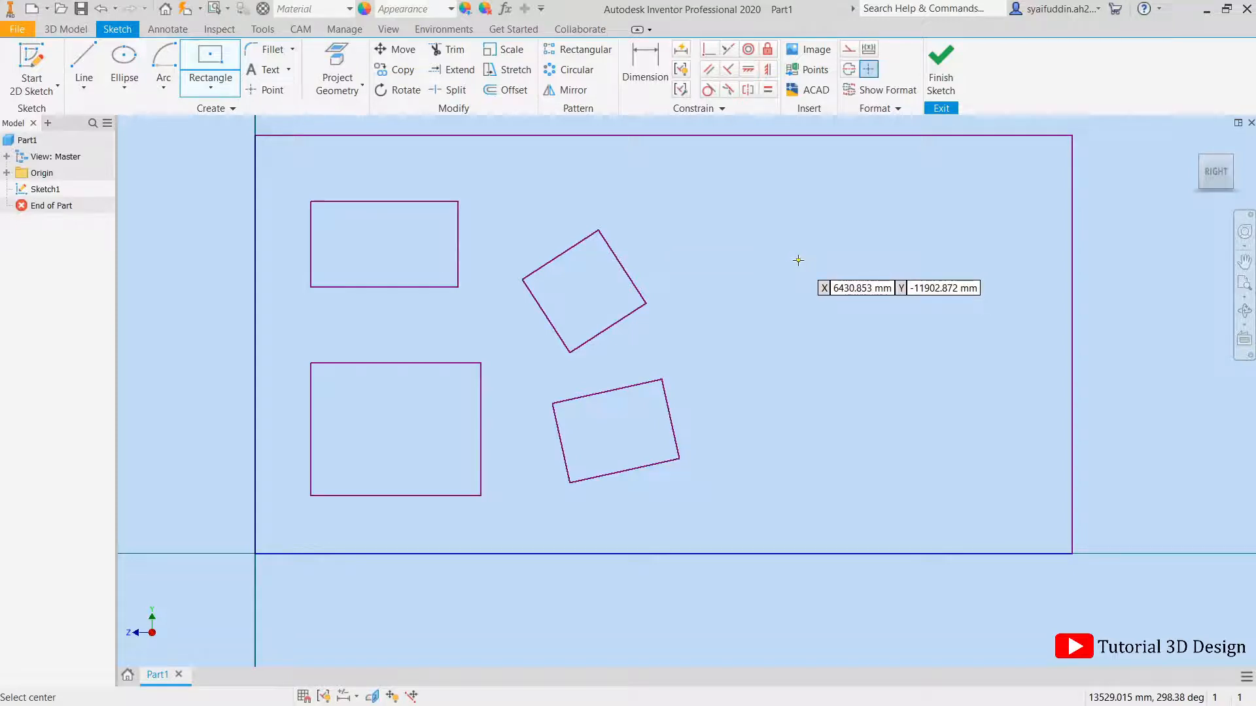
left_click(798, 260)
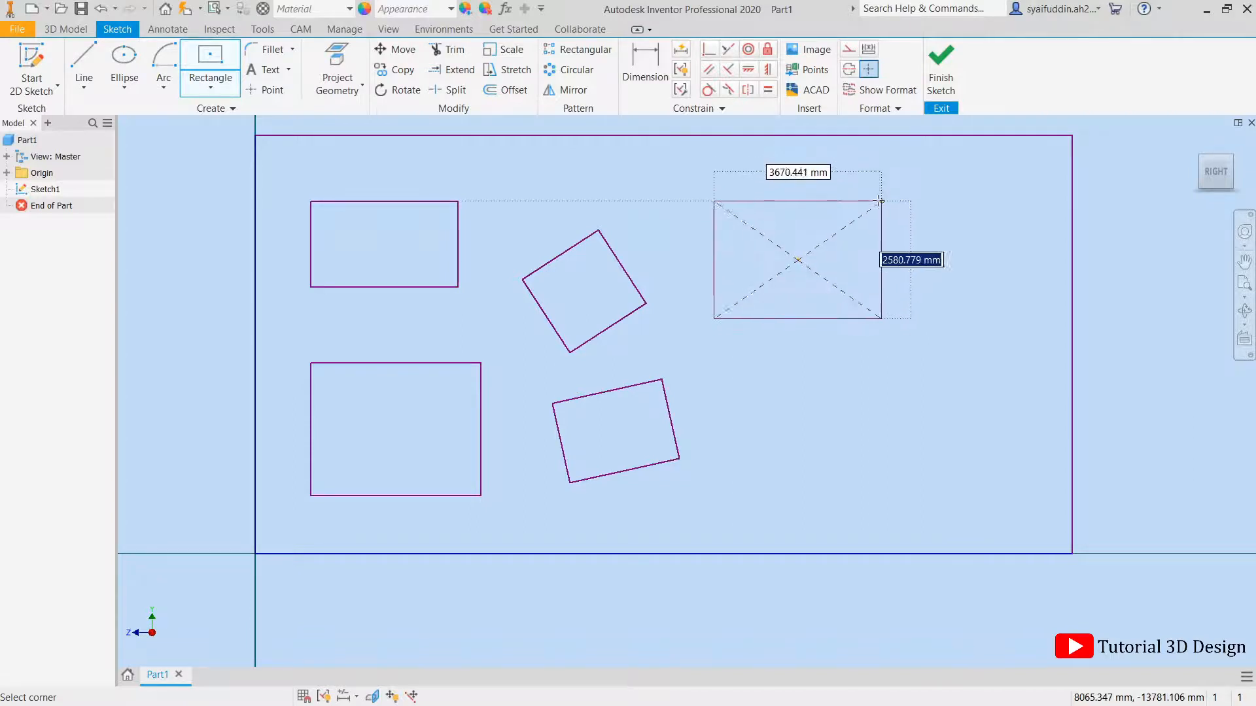
left_click(864, 202)
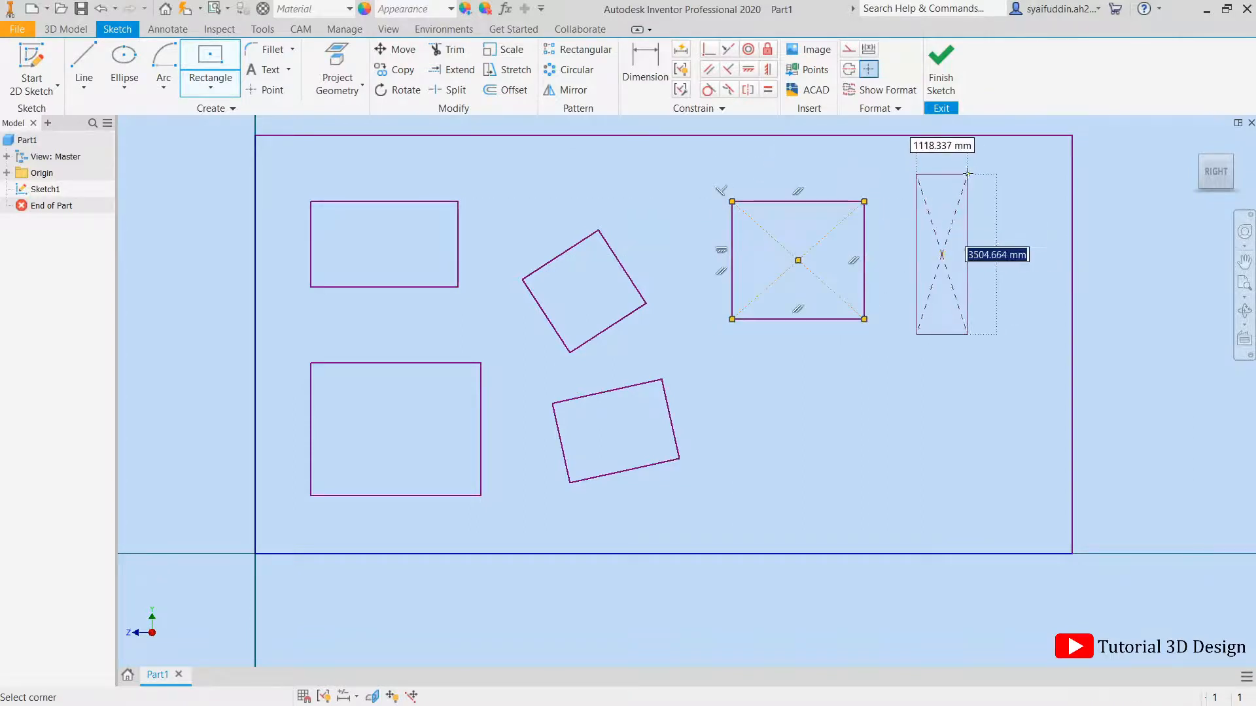
Add three more two-point center rectangles: a tall narrow one, a small one beside it, and a wide one below the first center rectangle
left_click(967, 168)
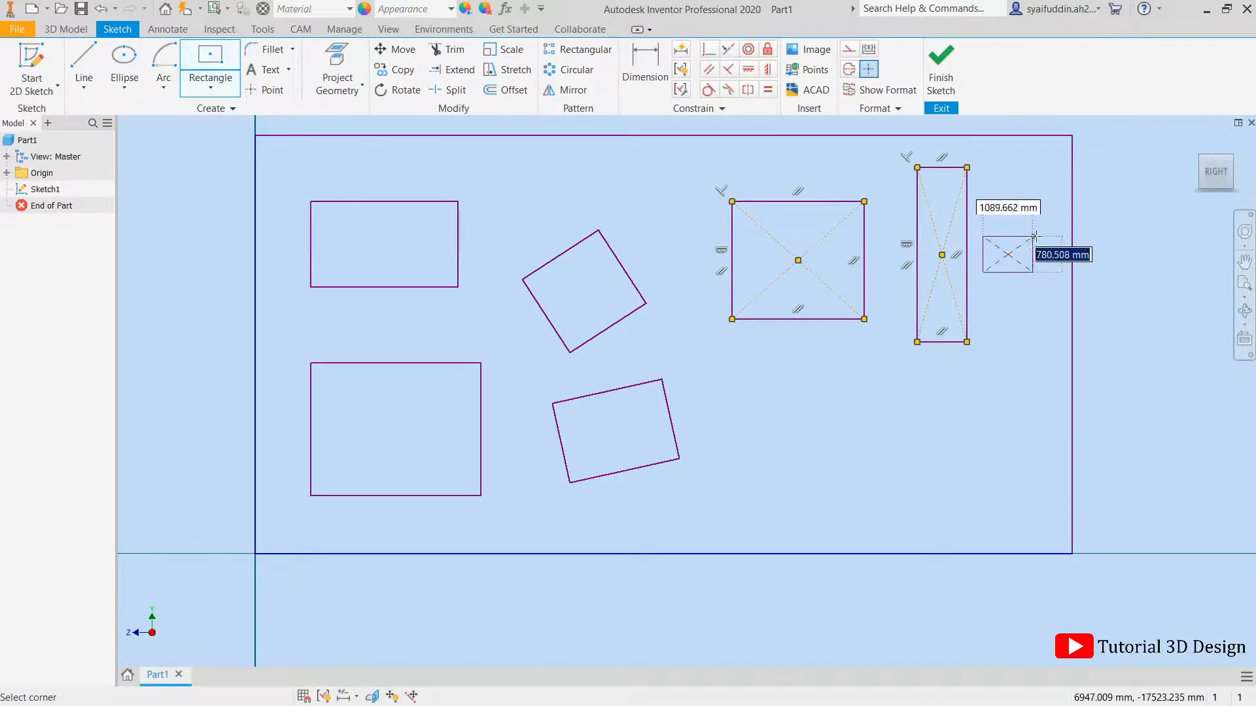
left_click(1040, 236)
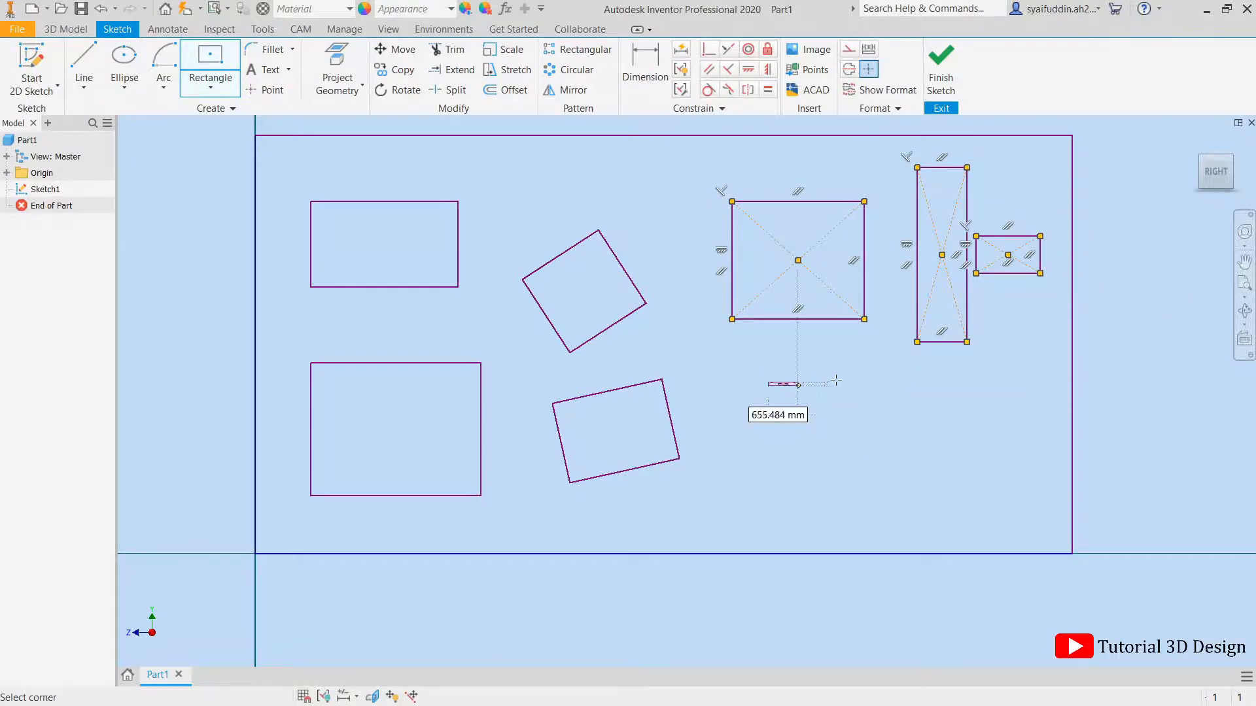
left_click(855, 416)
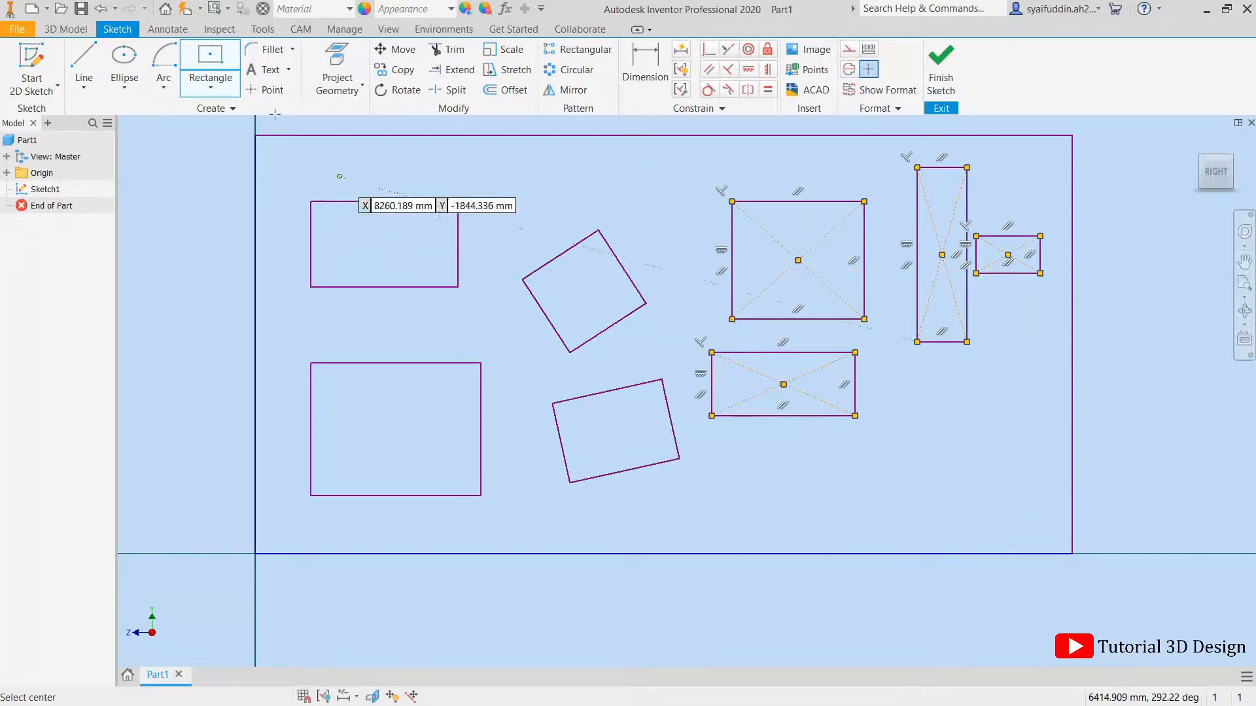
Draw an upright three-point center rectangle outside the large rectangle, its center level with that of the small center rectangle
left_click(200, 85)
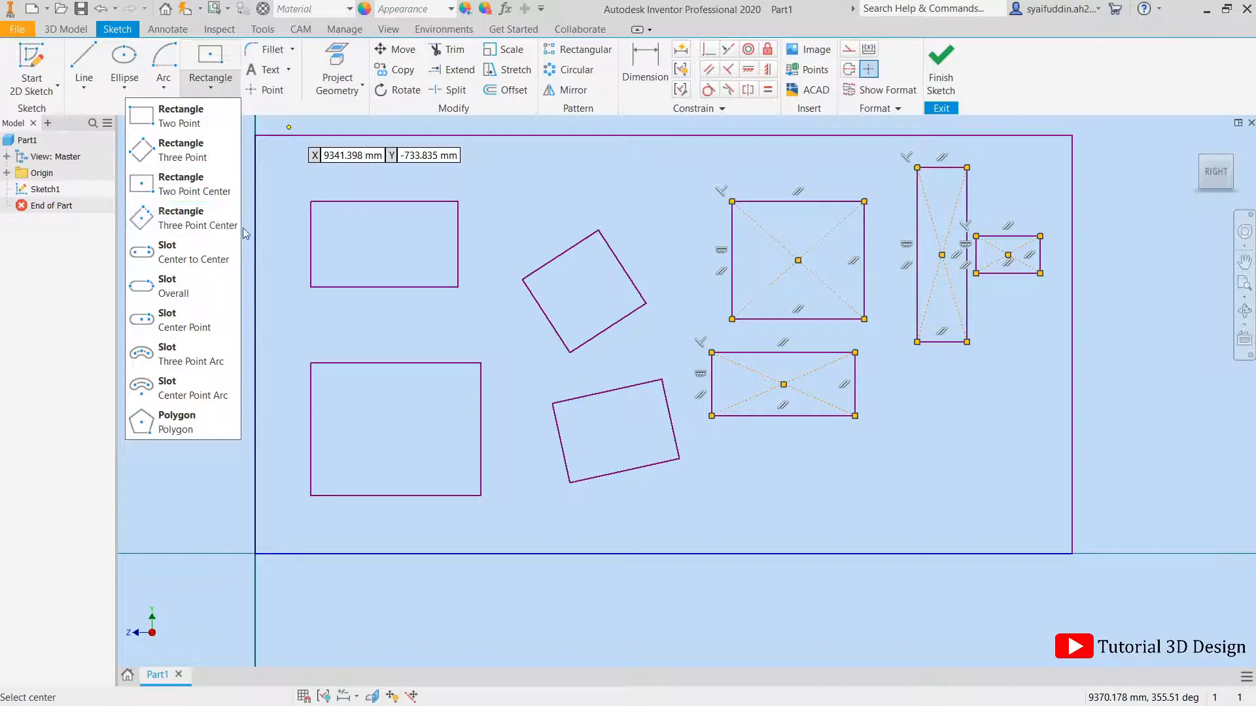
left_click(187, 229)
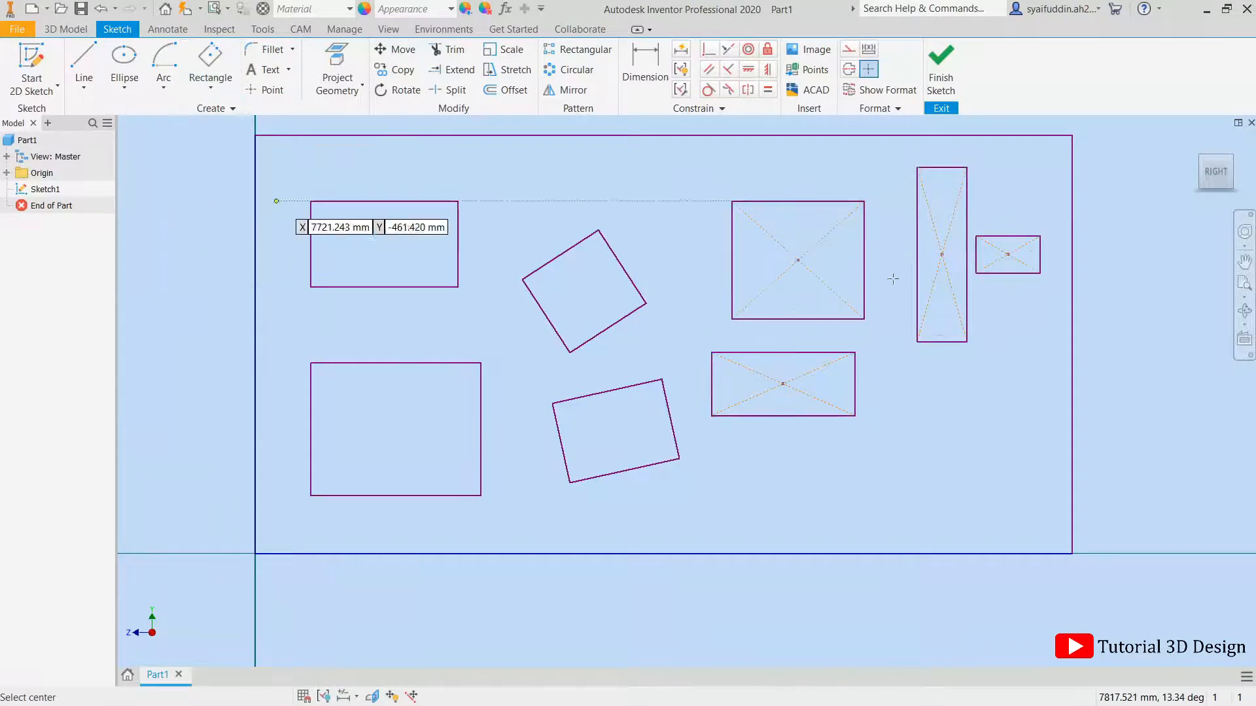
middle_click_drag(933, 464, 745, 520)
middle_click_drag(680, 488, 707, 407)
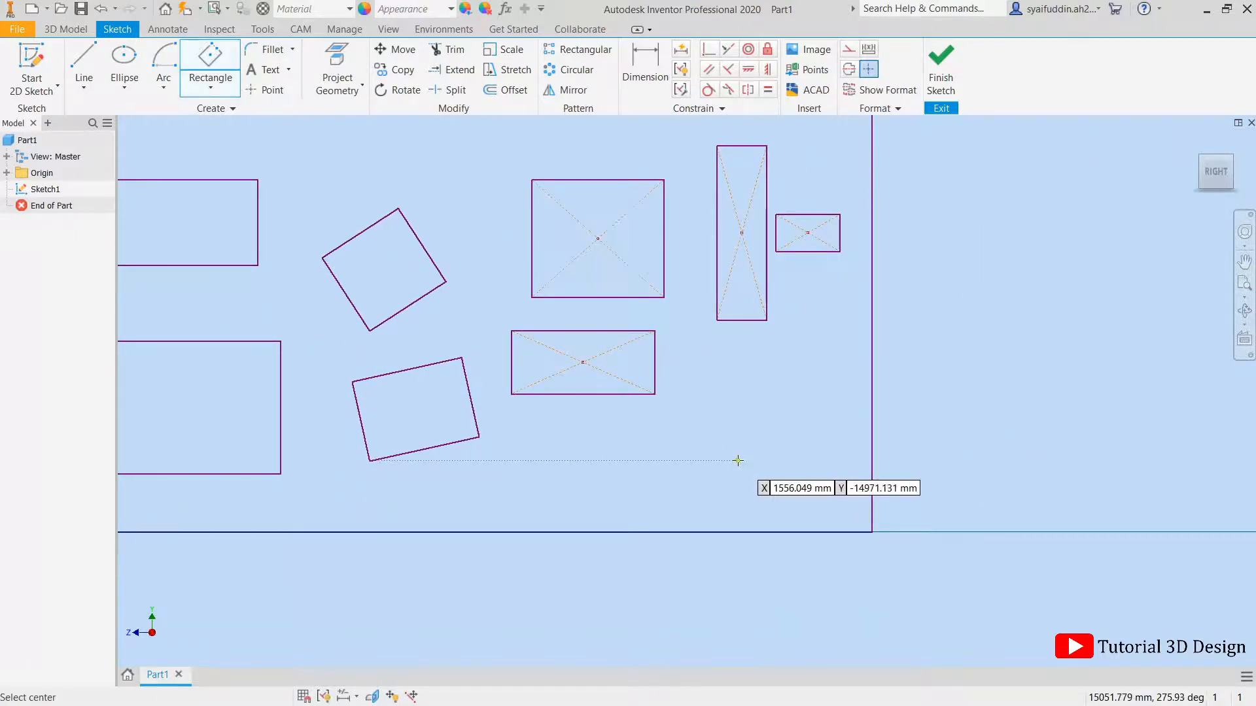
mouse_move(745, 343)
middle_mouse_down()
mouse_move(767, 499)
mouse_move(586, 481)
middle_mouse_up()
scroll(801, 384, "down", 1)
mouse_move(801, 384)
middle_mouse_down()
mouse_move(740, 328)
mouse_move(673, 308)
middle_mouse_up()
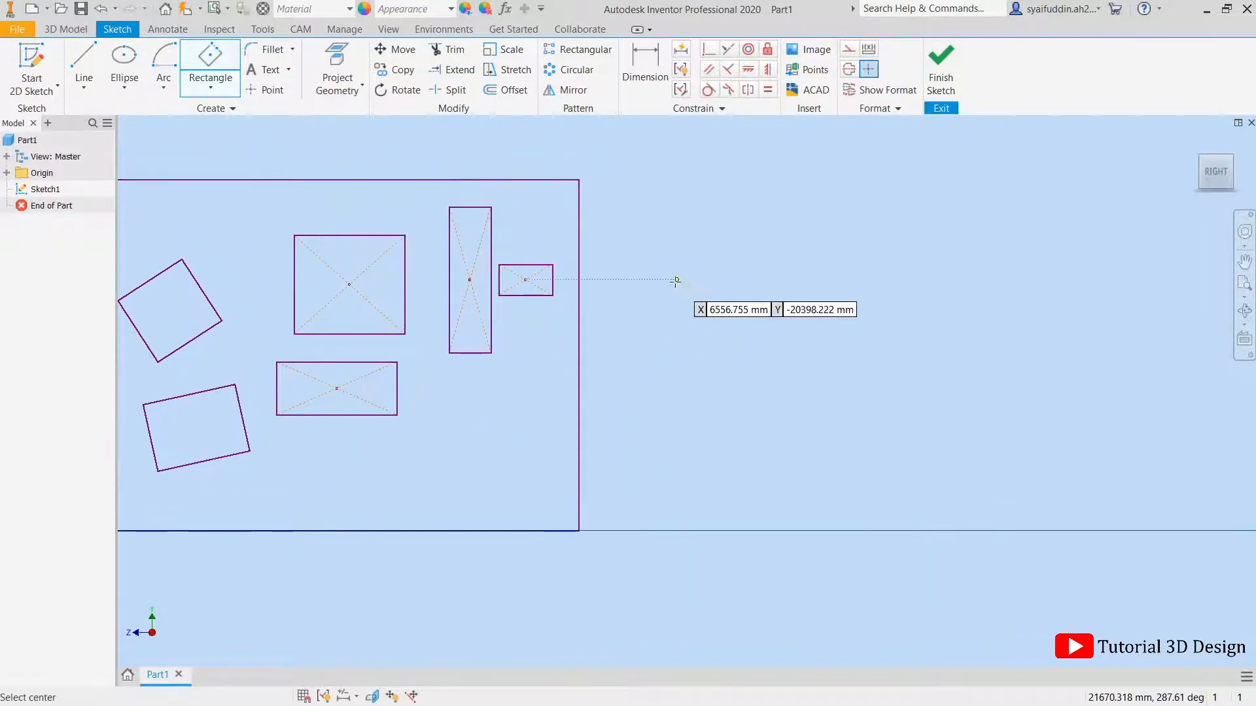
left_click(705, 280)
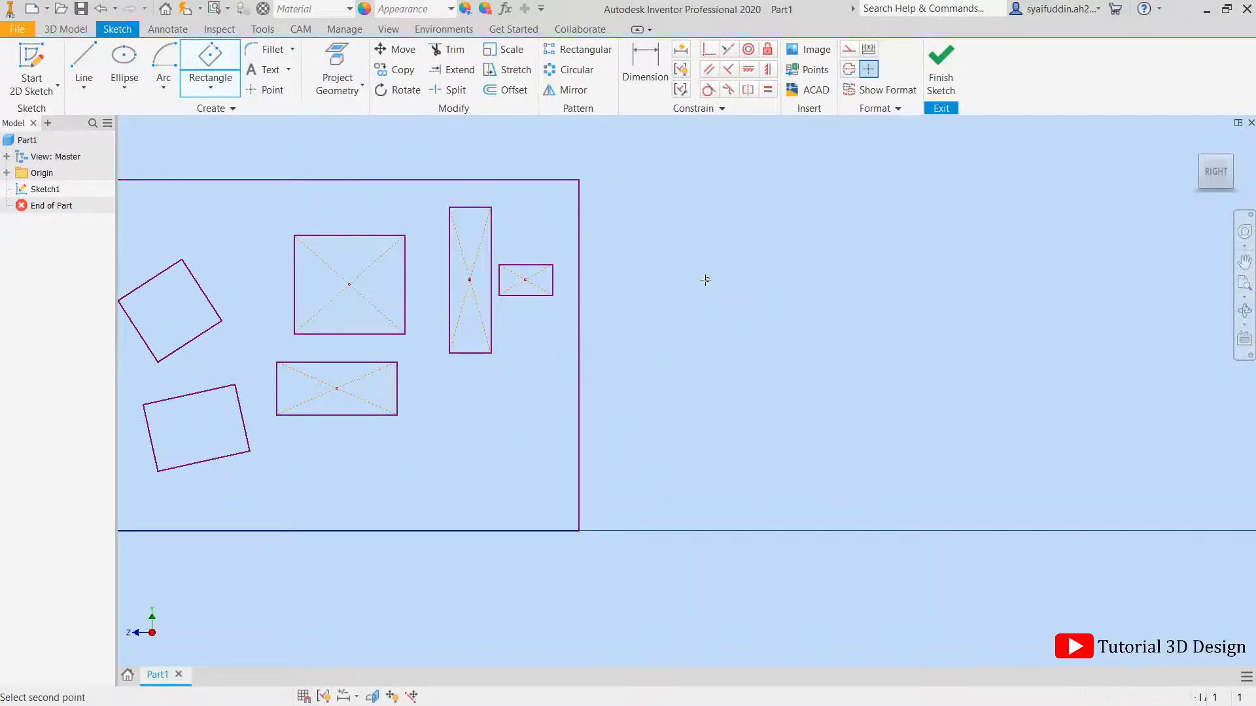
left_click(804, 279)
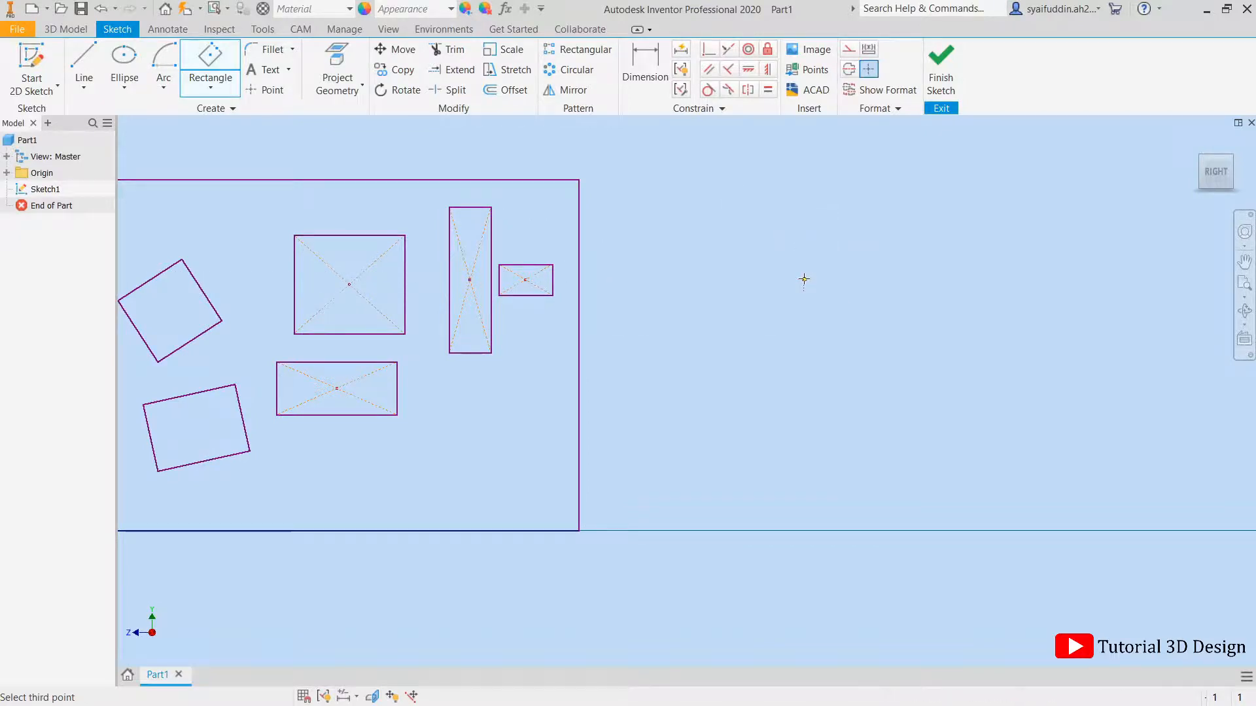
left_click(798, 215)
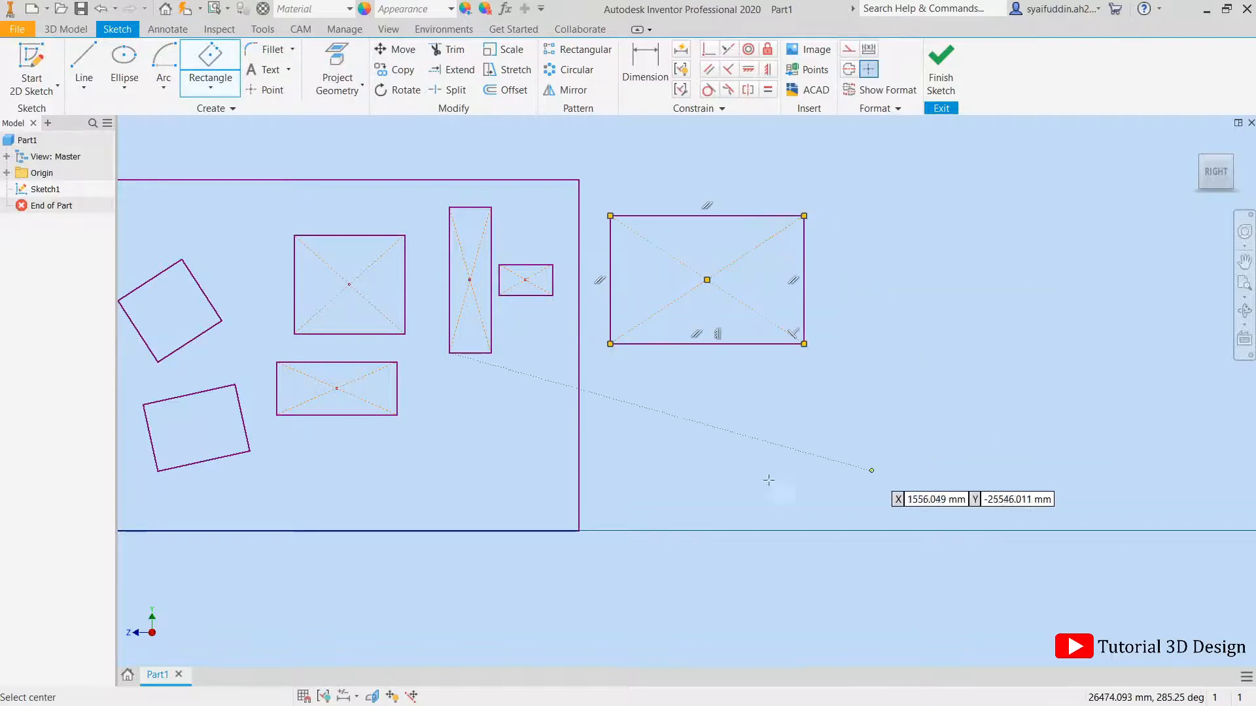
Draw a smaller upright three-point center rectangle about 3430 mm wide directly below the previous one
left_click(706, 451)
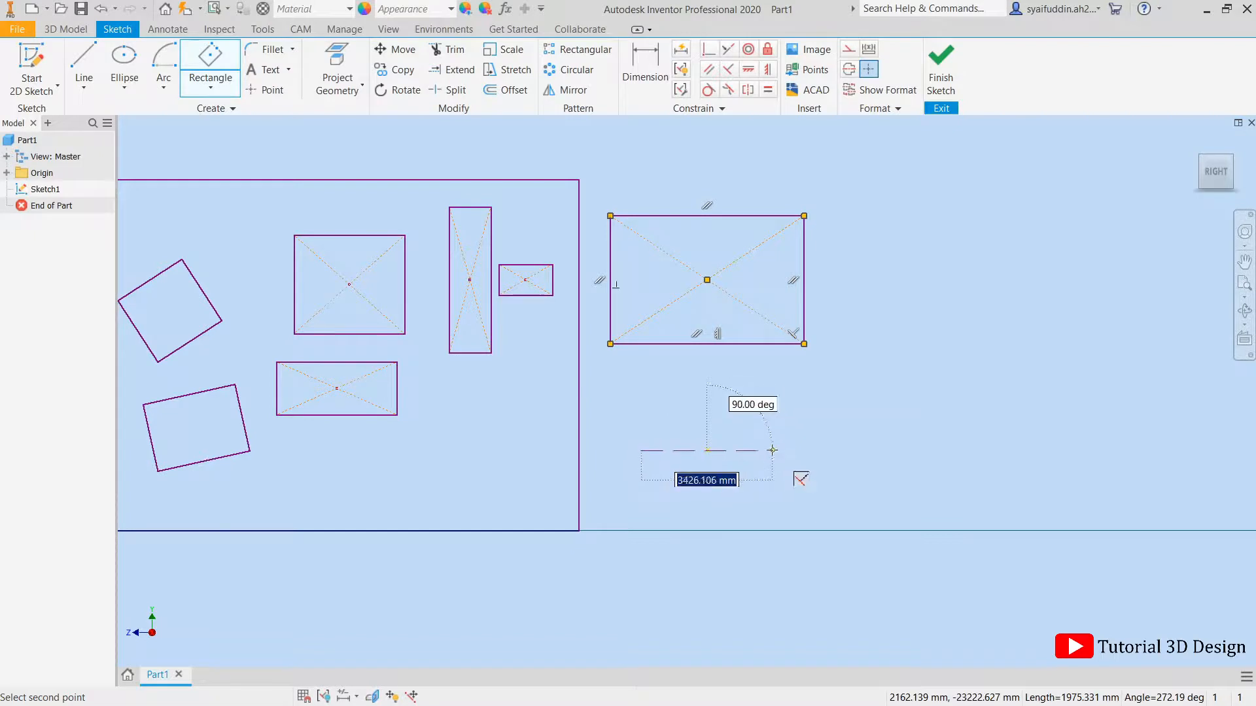
left_click(771, 450)
left_click(755, 418)
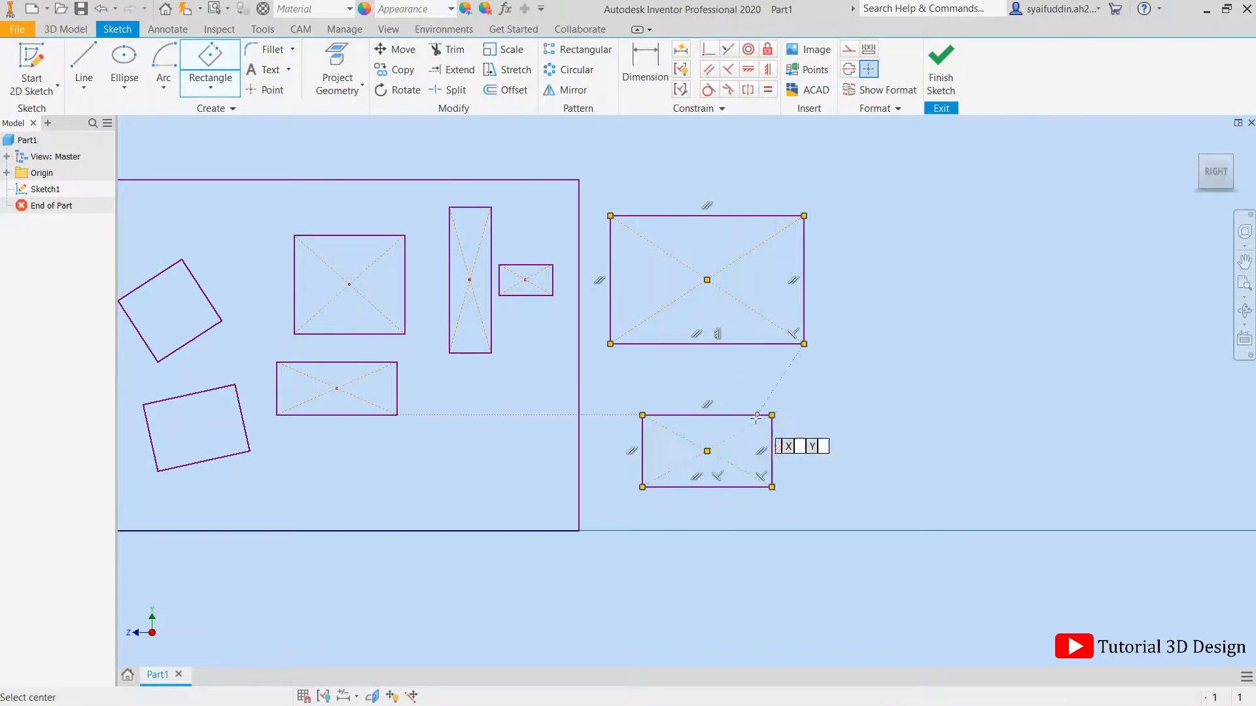
Draw two tilted three-point center rectangles, one above the other, beside the two upright three-point center rectangles
left_click(940, 450)
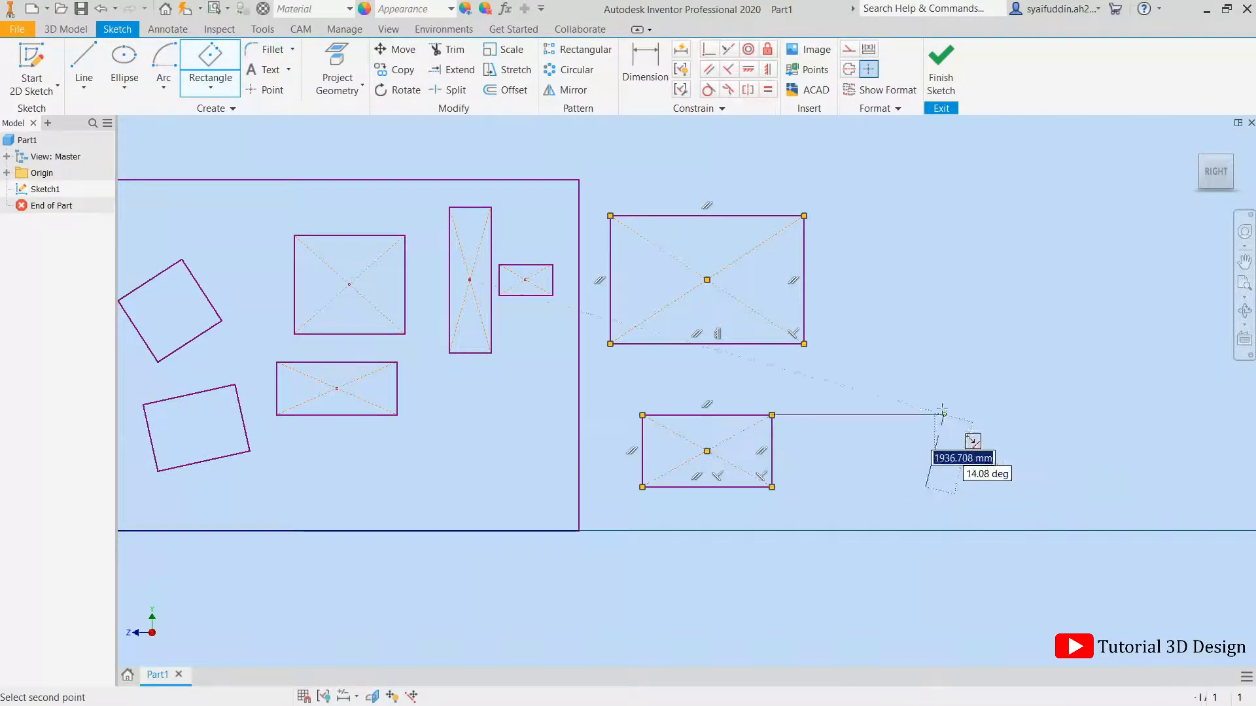
left_click(931, 400)
left_click(975, 407)
left_click(902, 296)
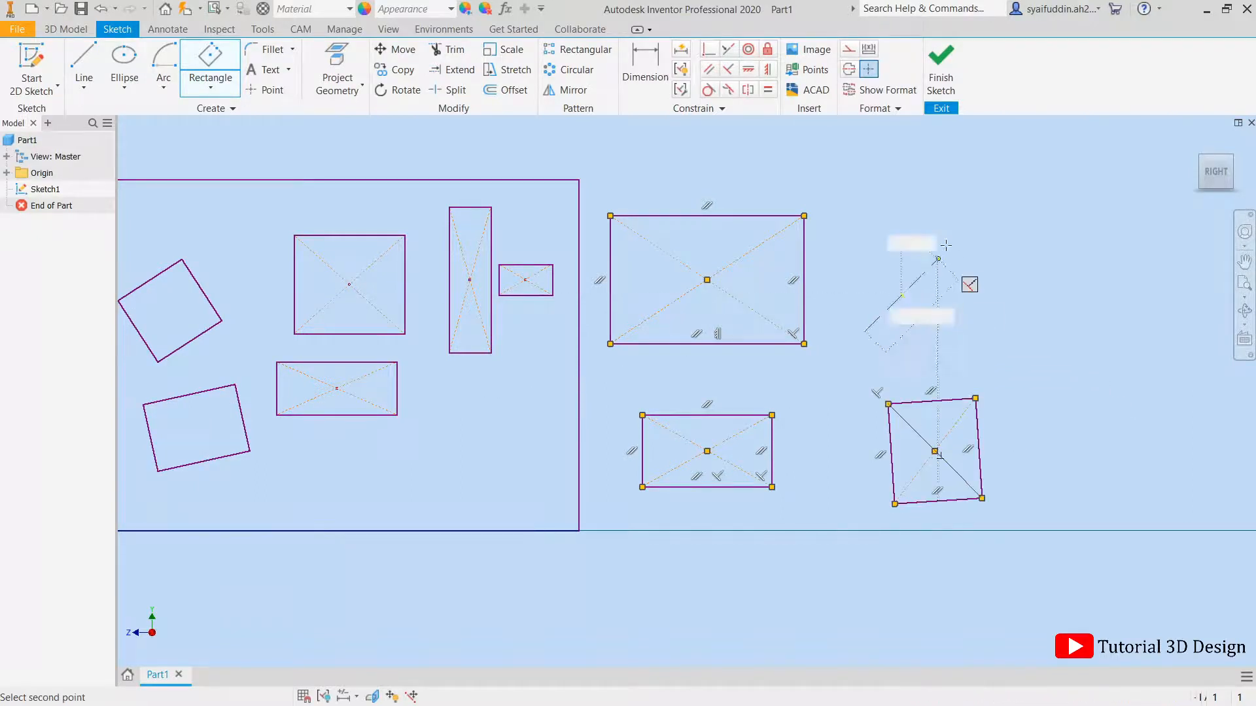
left_click(979, 276)
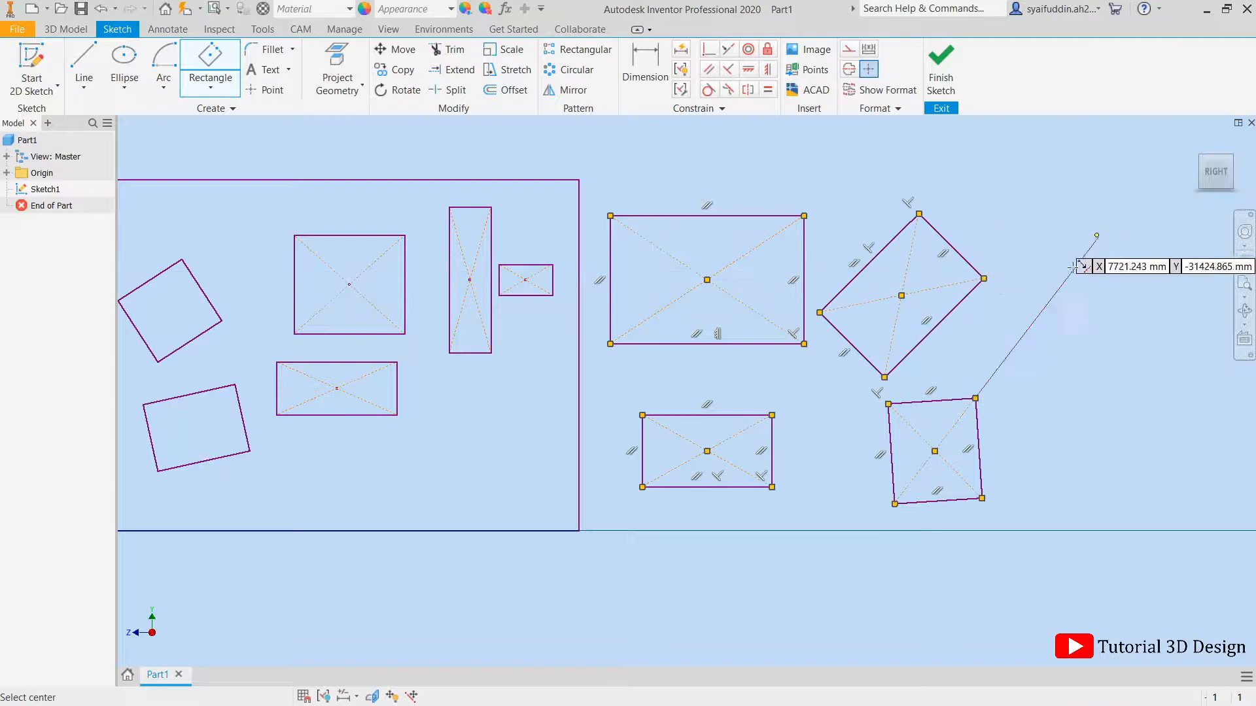
Draw a horizontal center-to-center slot in the empty area on the other side of the vertical axis from the rectangles
middle_click_drag(1057, 370, 963, 363)
middle_click_drag(307, 229, 505, 217)
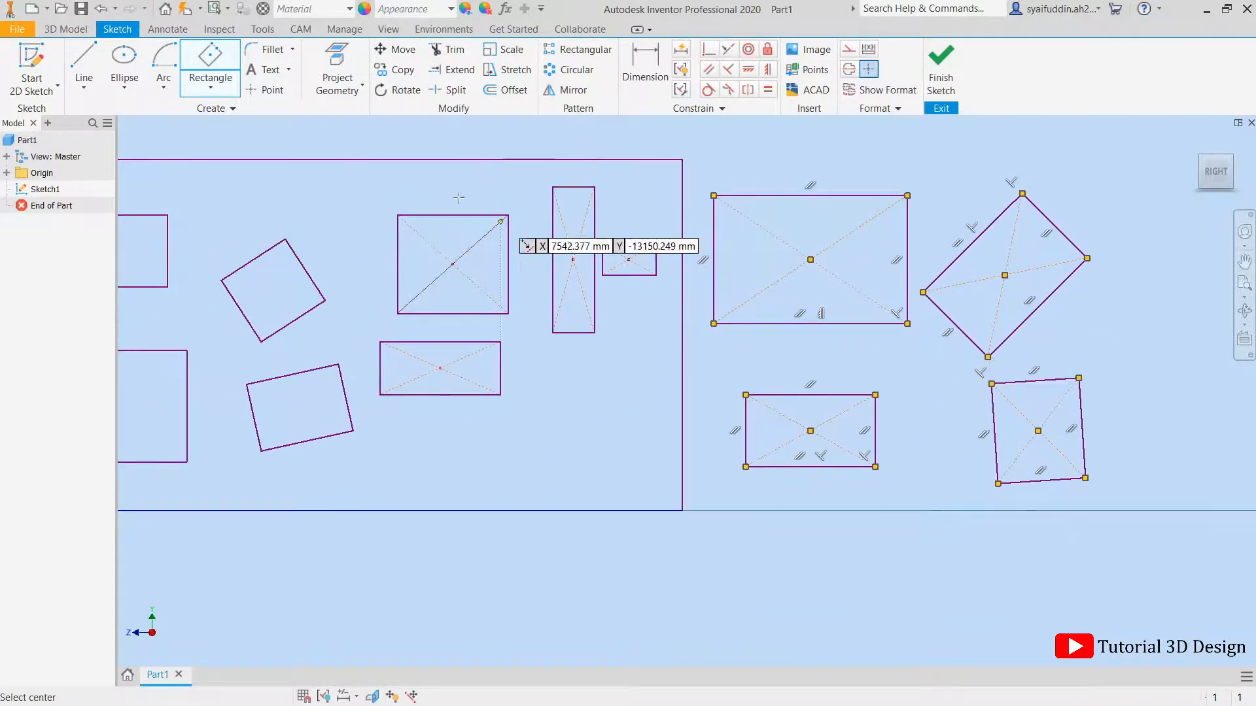
left_click(205, 93)
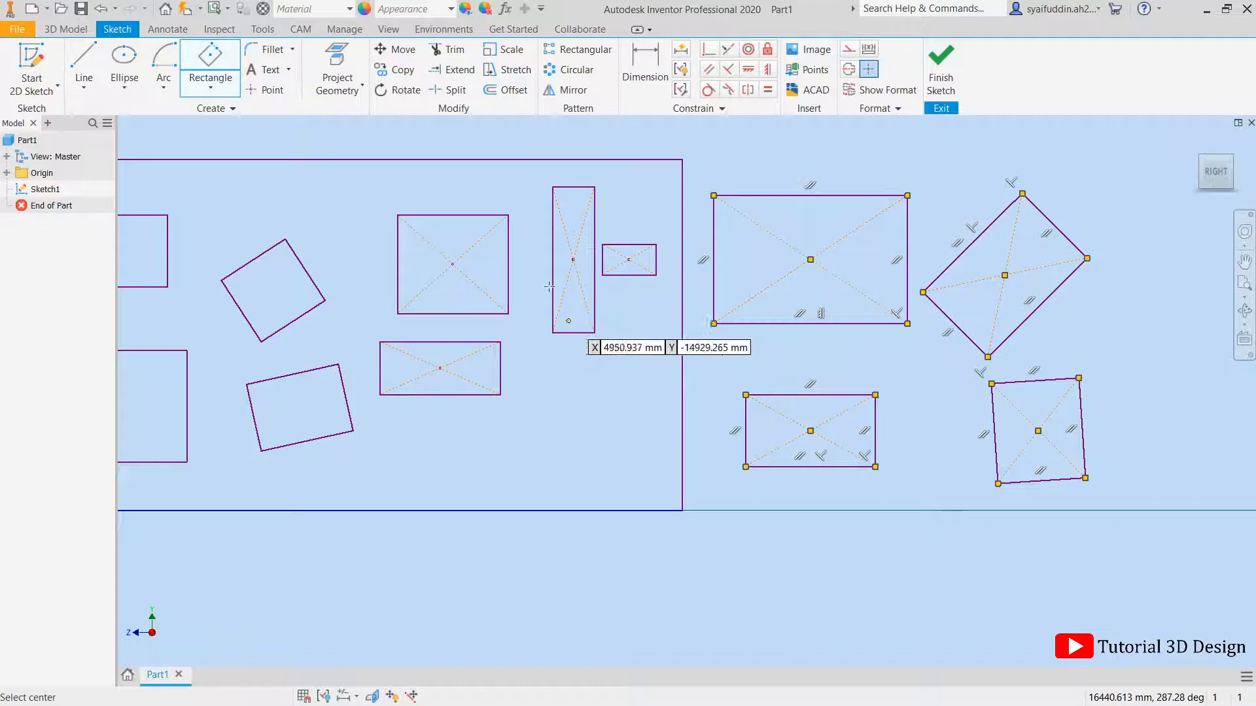
left_click(210, 87)
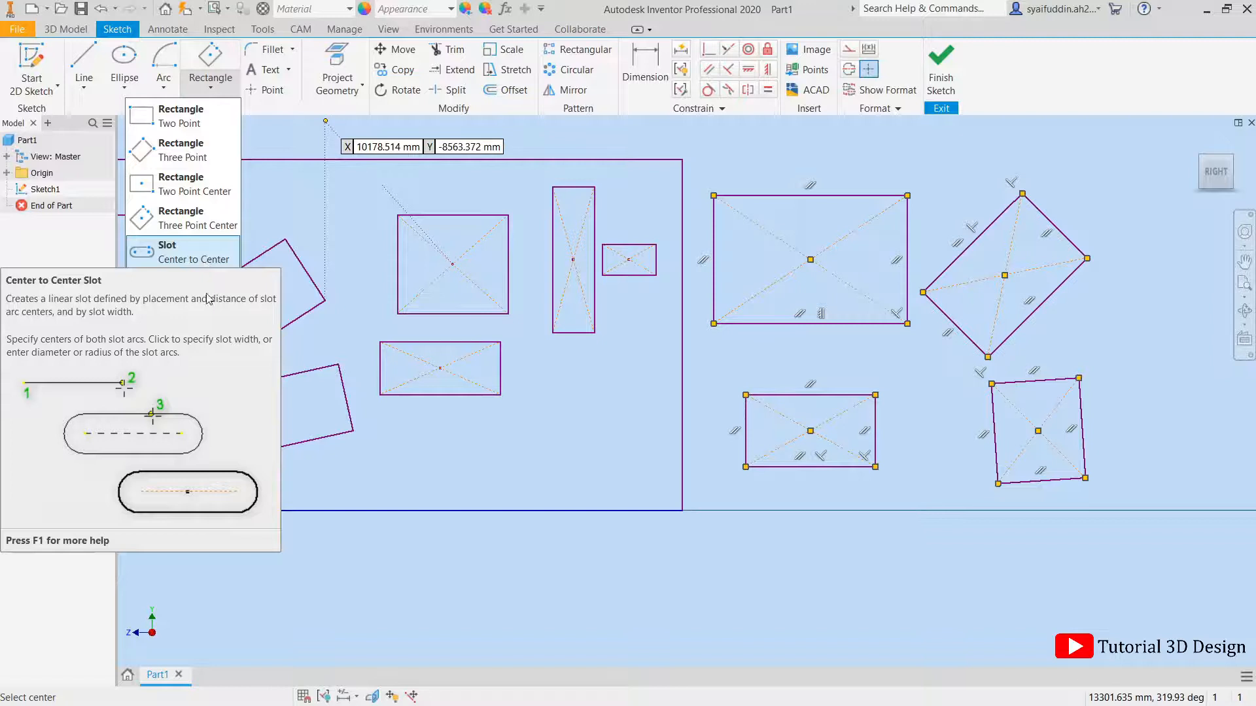
left_click(203, 254)
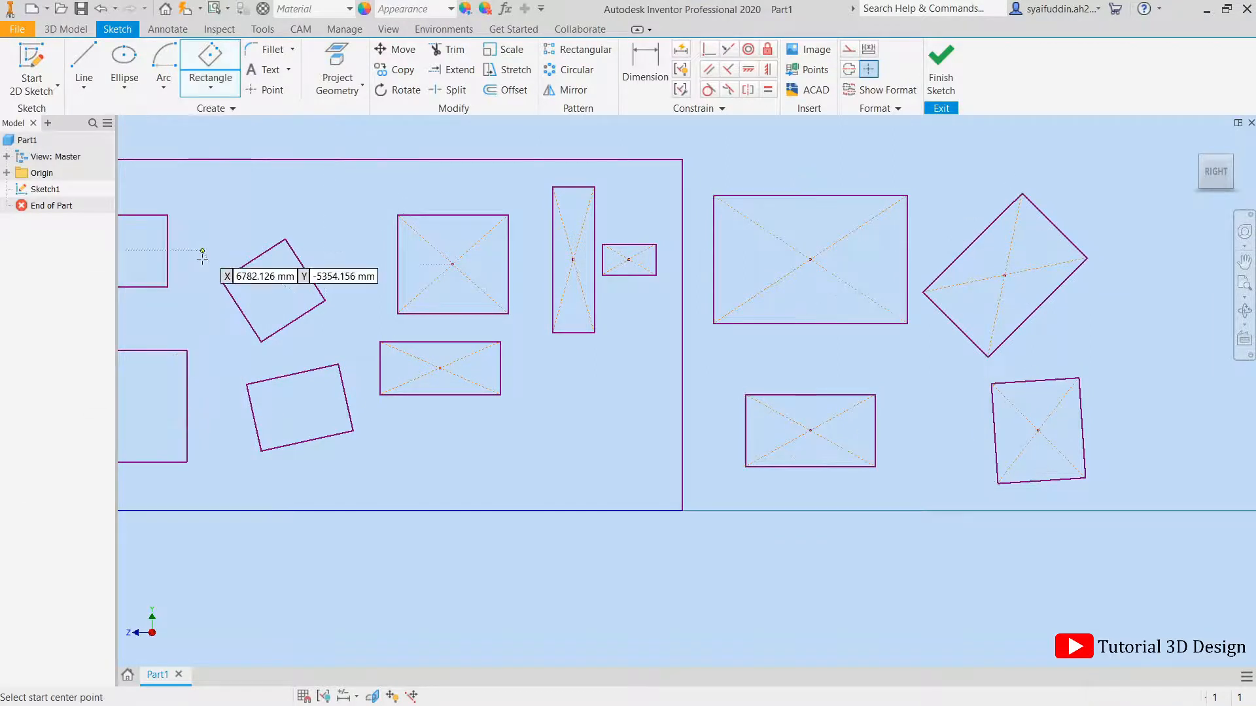
scroll(226, 252, "down", 5)
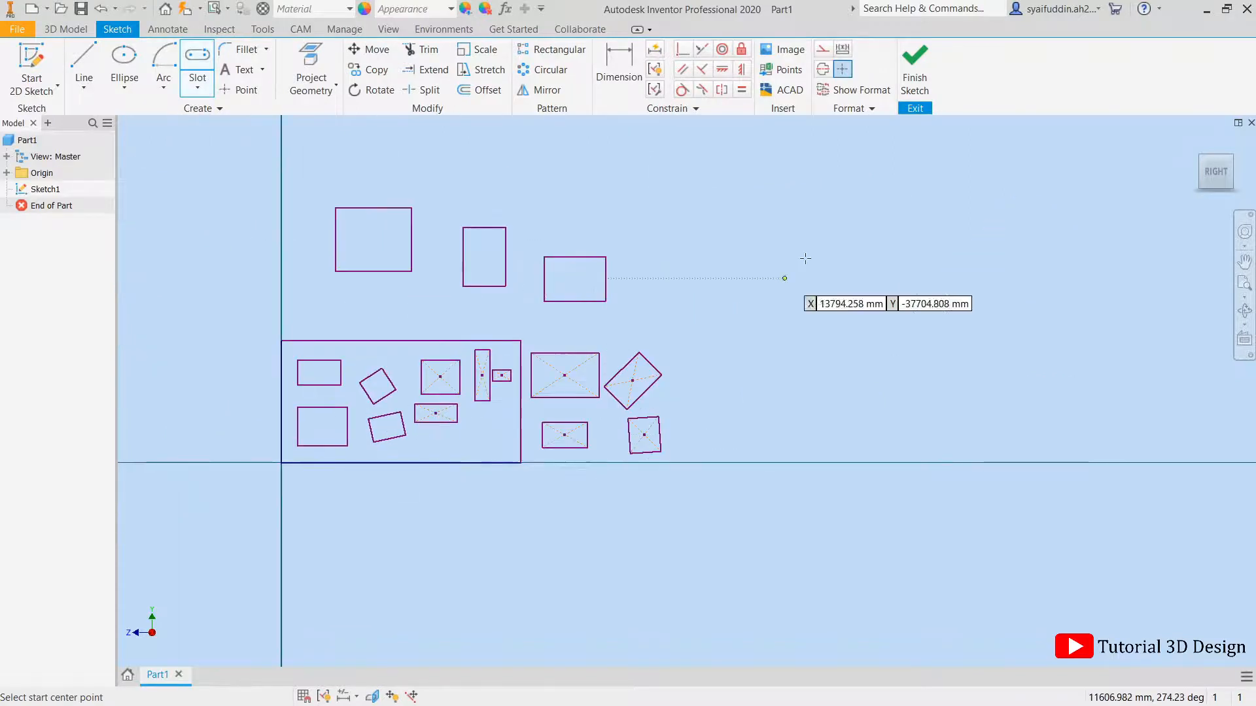
mouse_move(339, 308)
middle_mouse_down()
mouse_move(676, 279)
mouse_move(717, 163)
mouse_move(767, 161)
middle_mouse_up()
scroll(676, 279, "down", 3)
scroll(617, 317, "up", 8)
middle_click_drag(569, 277, 787, 286)
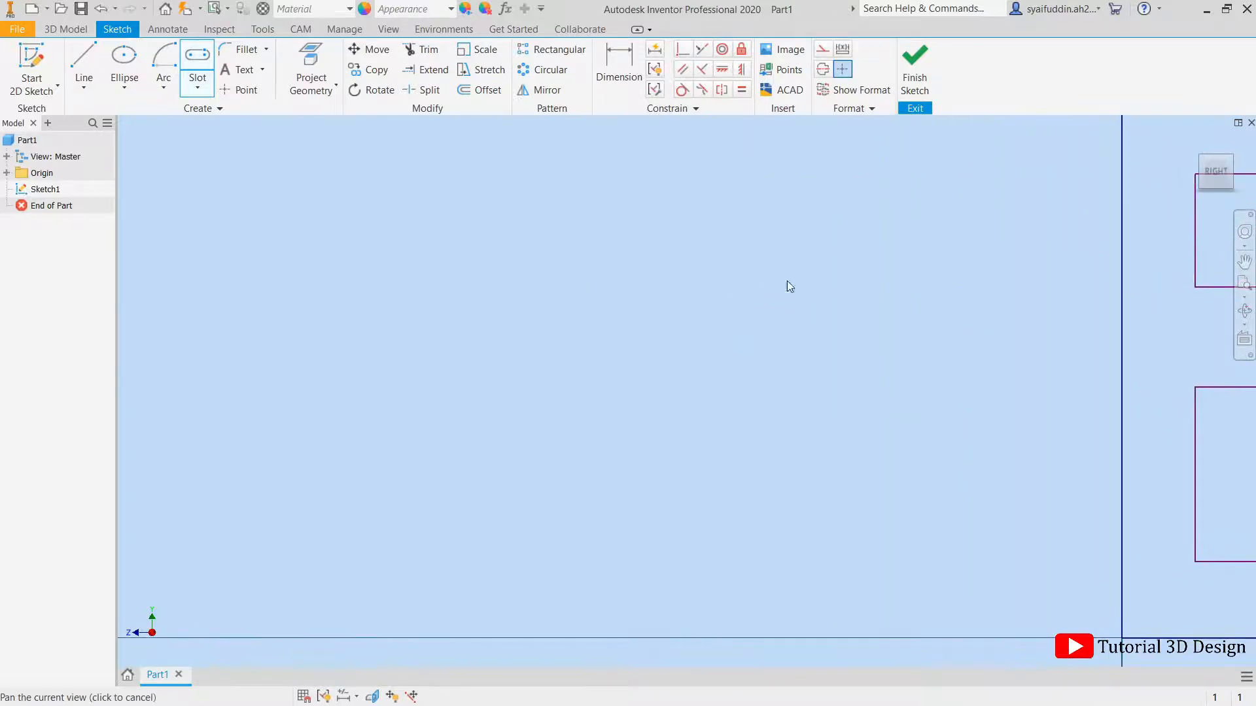
left_click(220, 252)
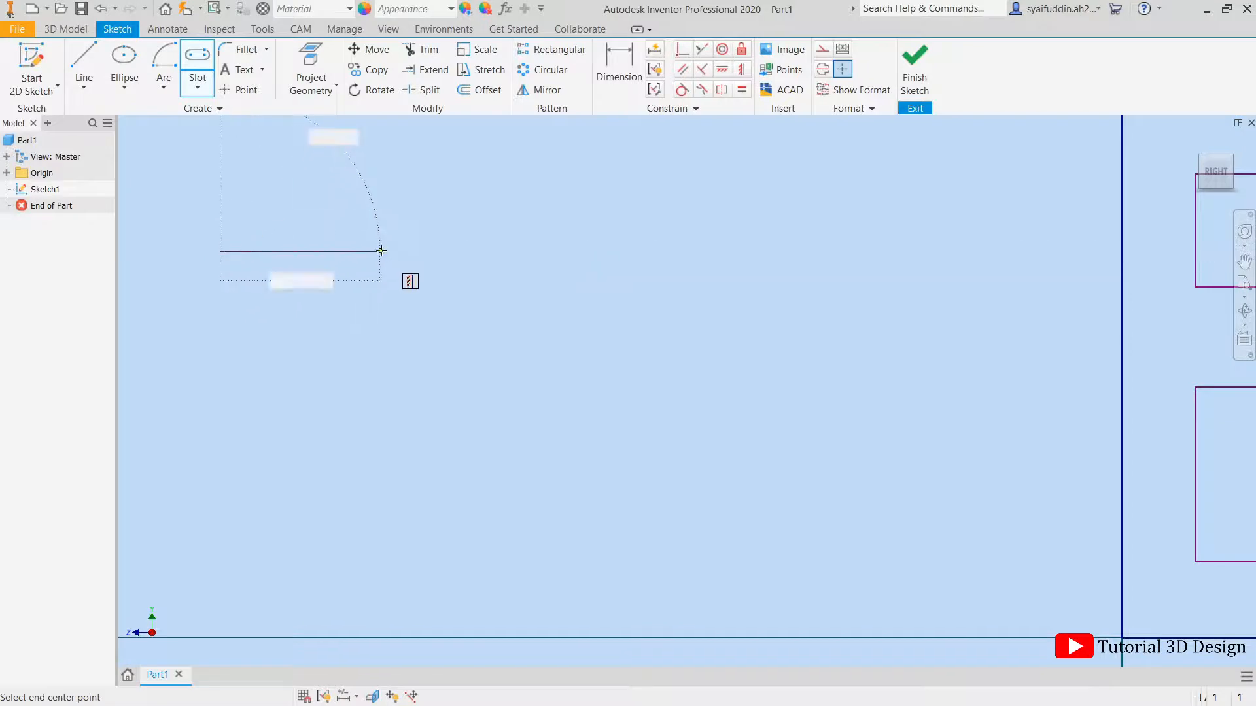
left_click(381, 251)
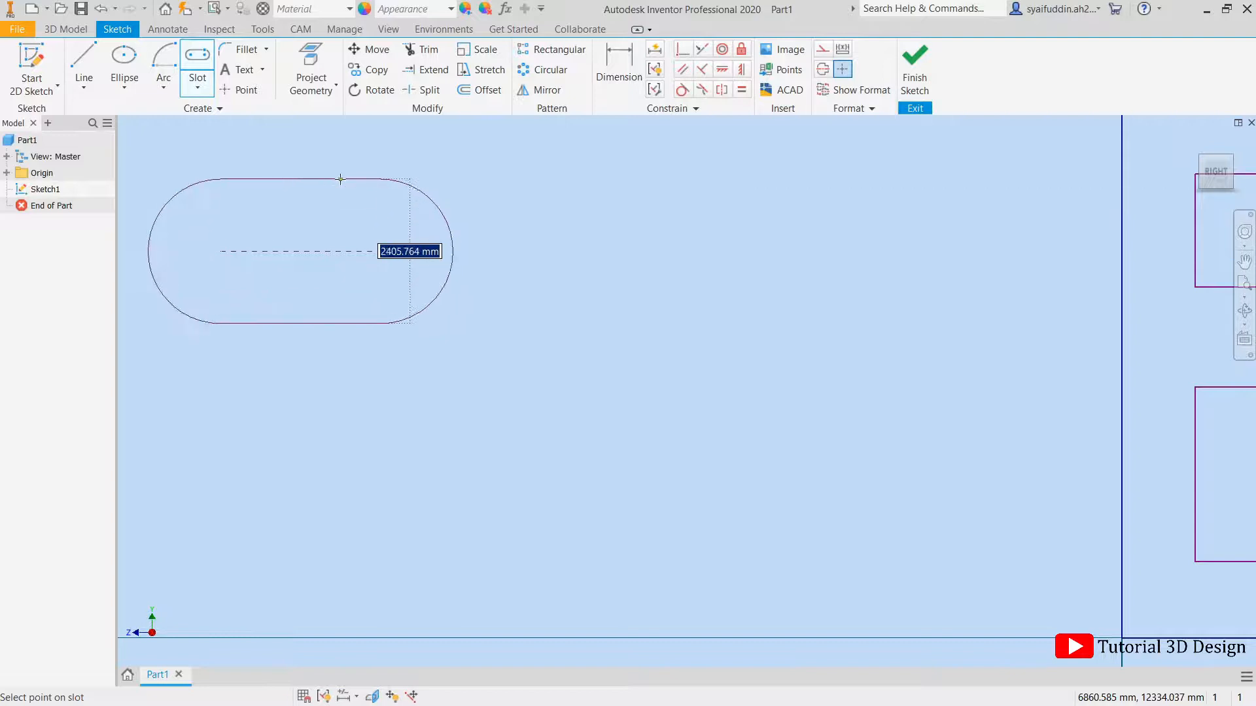
left_click(299, 217)
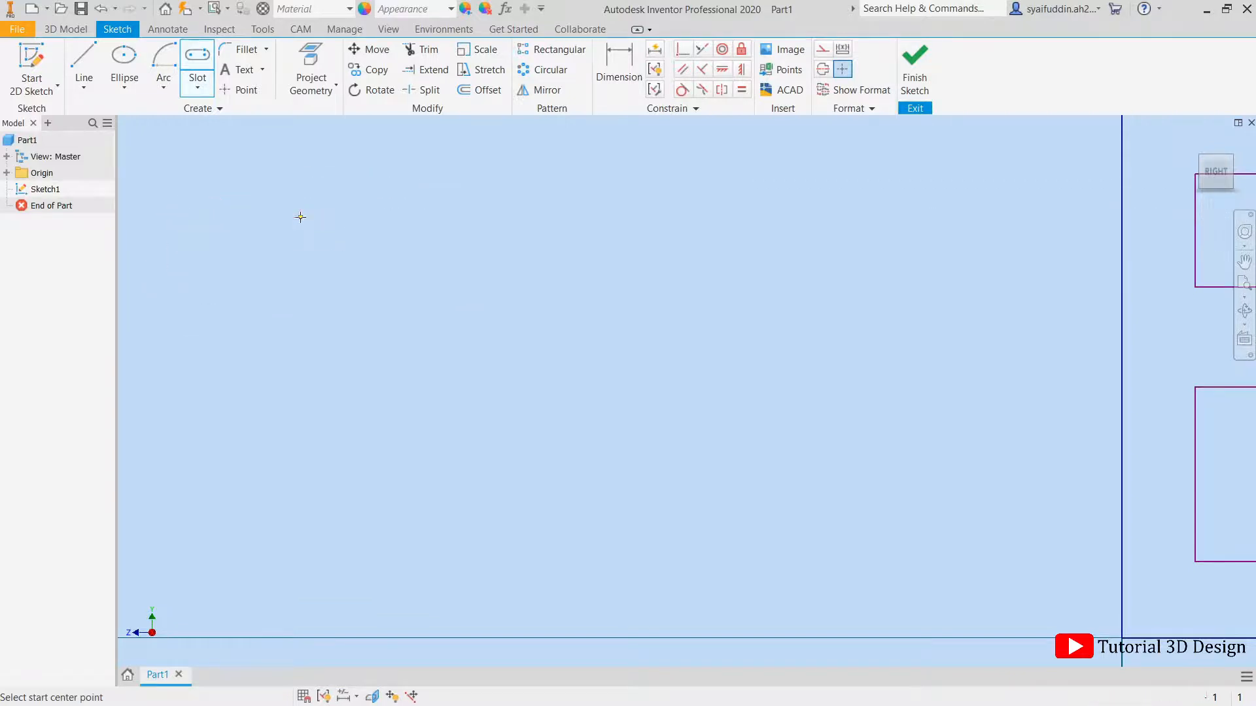
Draw a narrow vertical center-to-center slot beside the first slot, and a horizontal one beyond it with its centerline level with the first
left_click(458, 251)
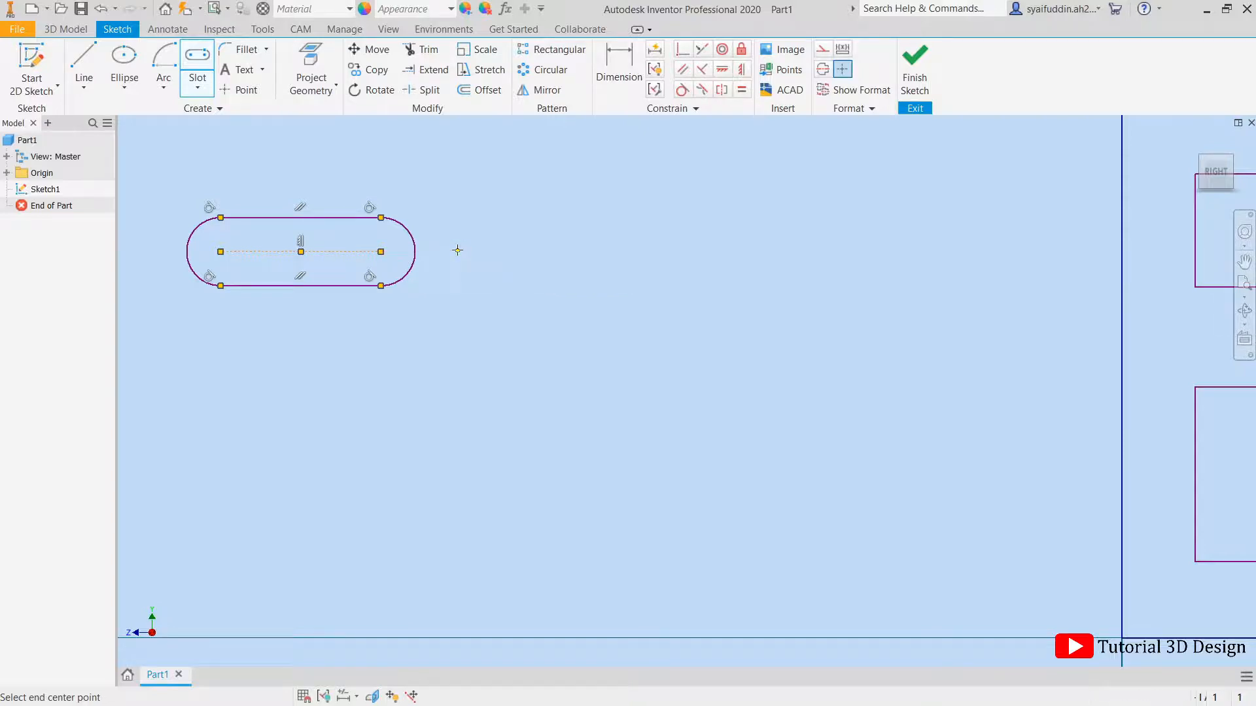
left_click(455, 172)
left_click(479, 172)
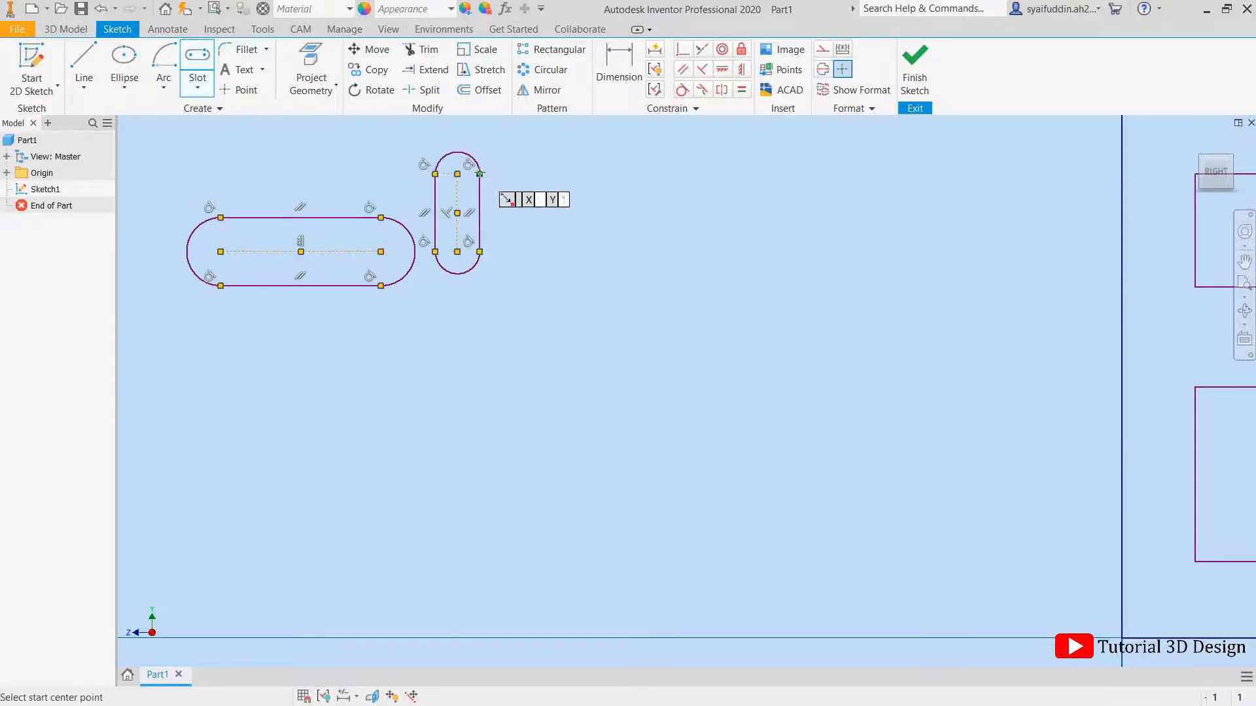
left_click(528, 251)
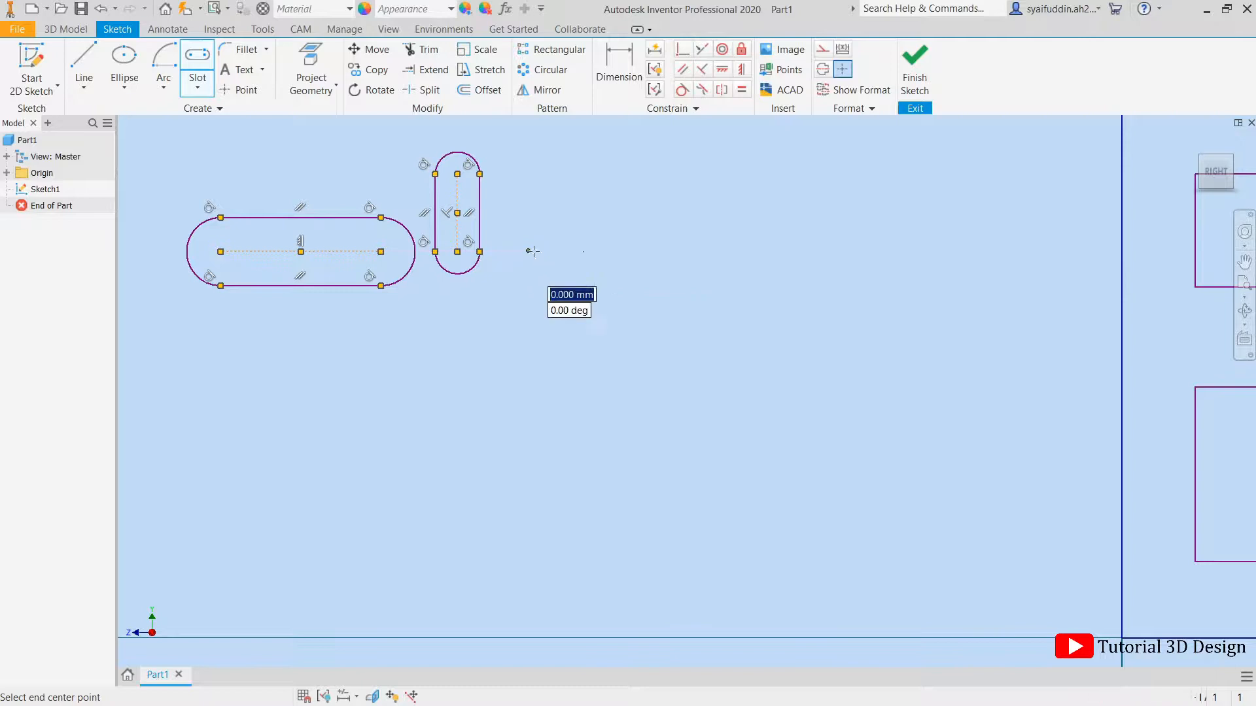
left_click(663, 251)
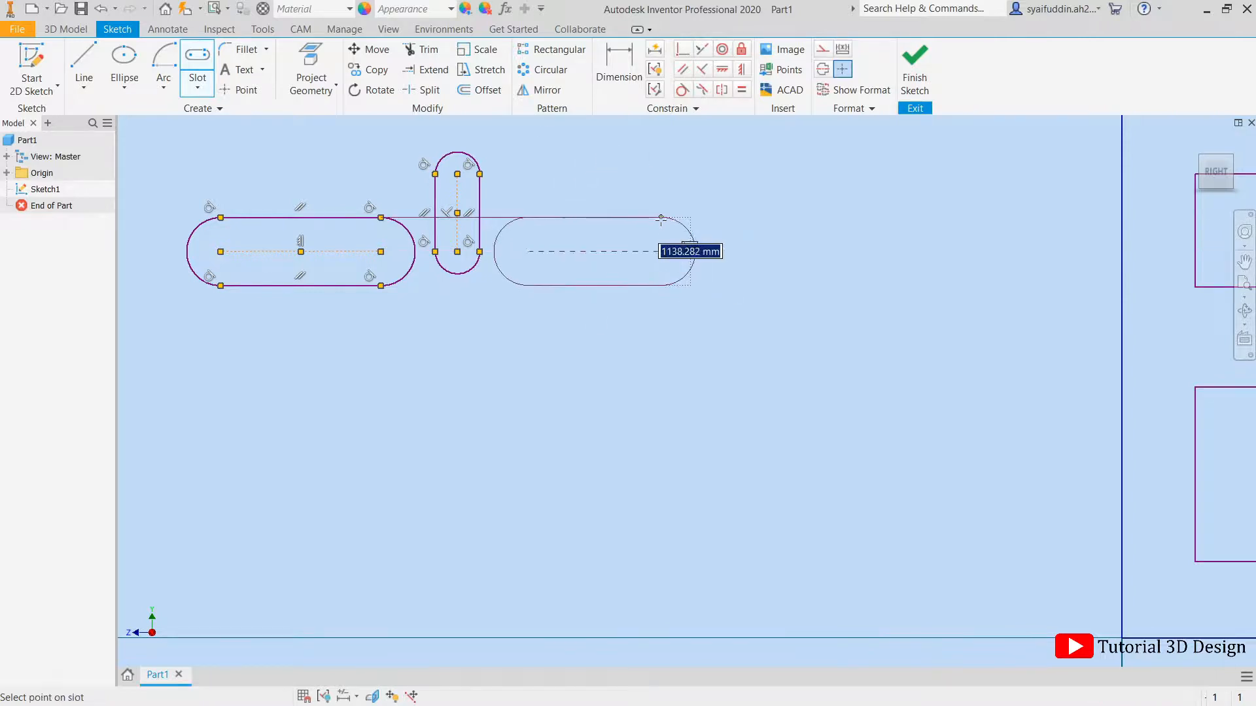
left_click(660, 220)
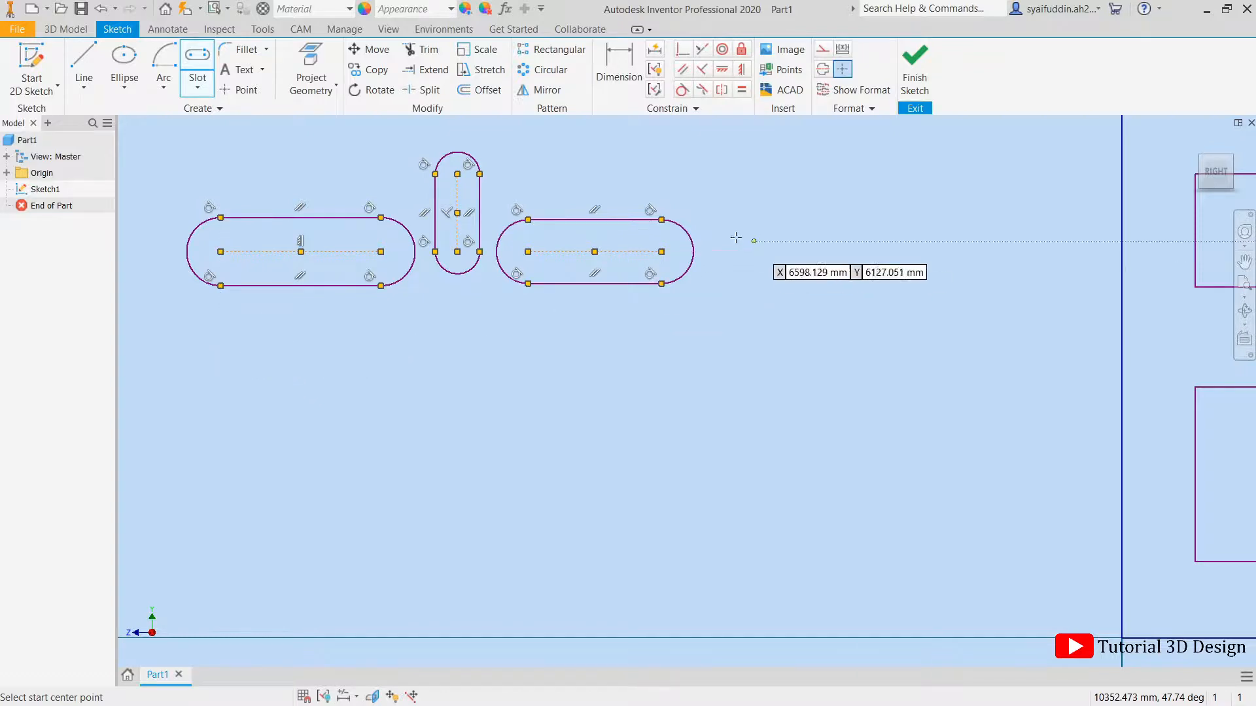
Draw a horizontal center-to-center slot above the last one, 2000 mm between centers and 750 mm wide, and move its dimensions closer to it
left_click(579, 174)
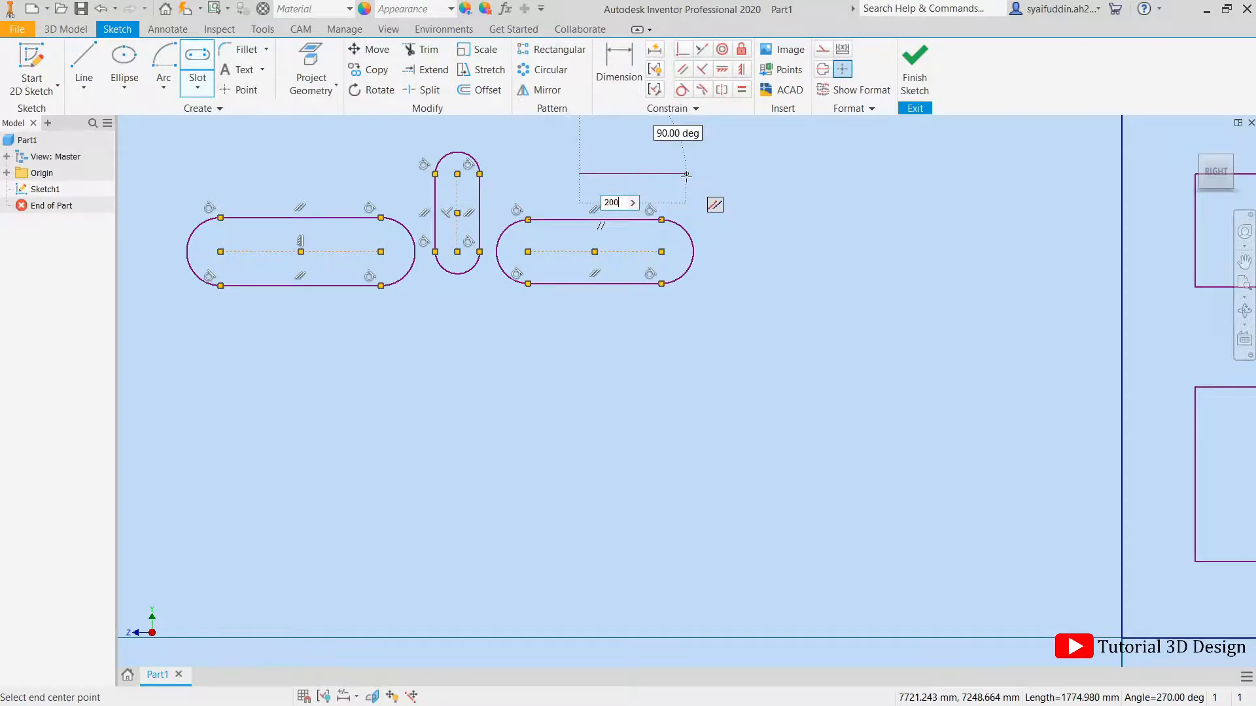
type("2000")
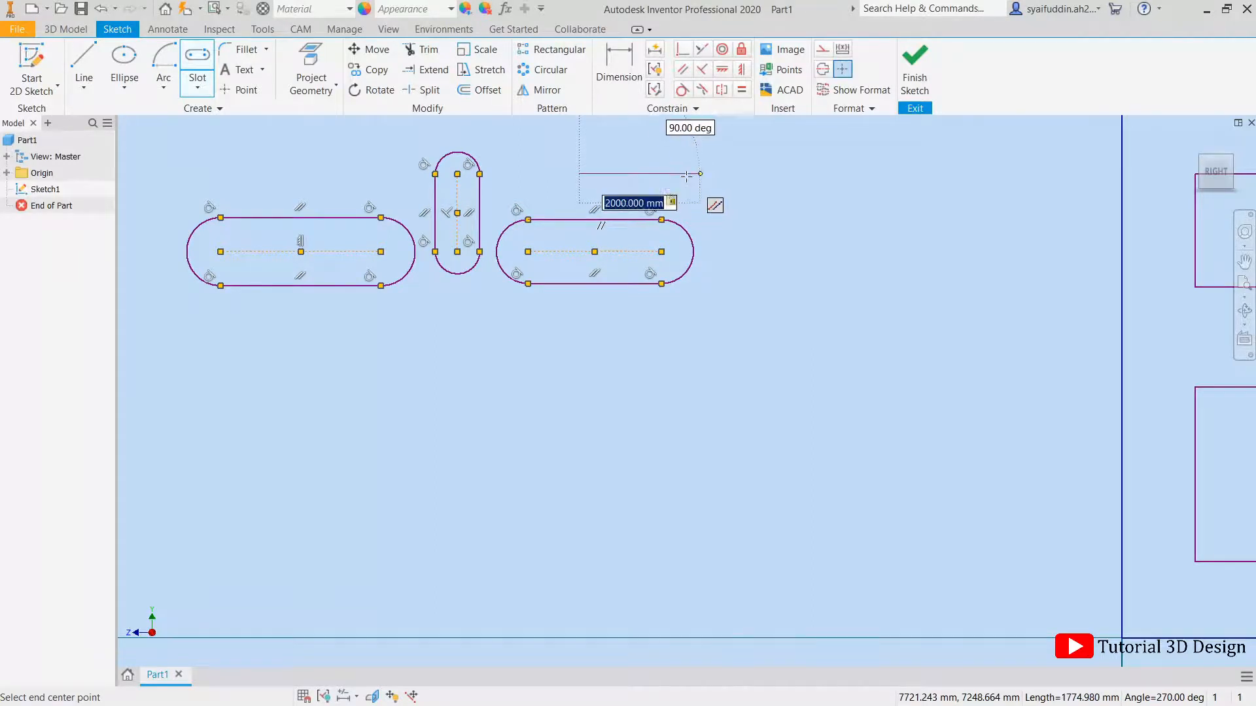
key("Return")
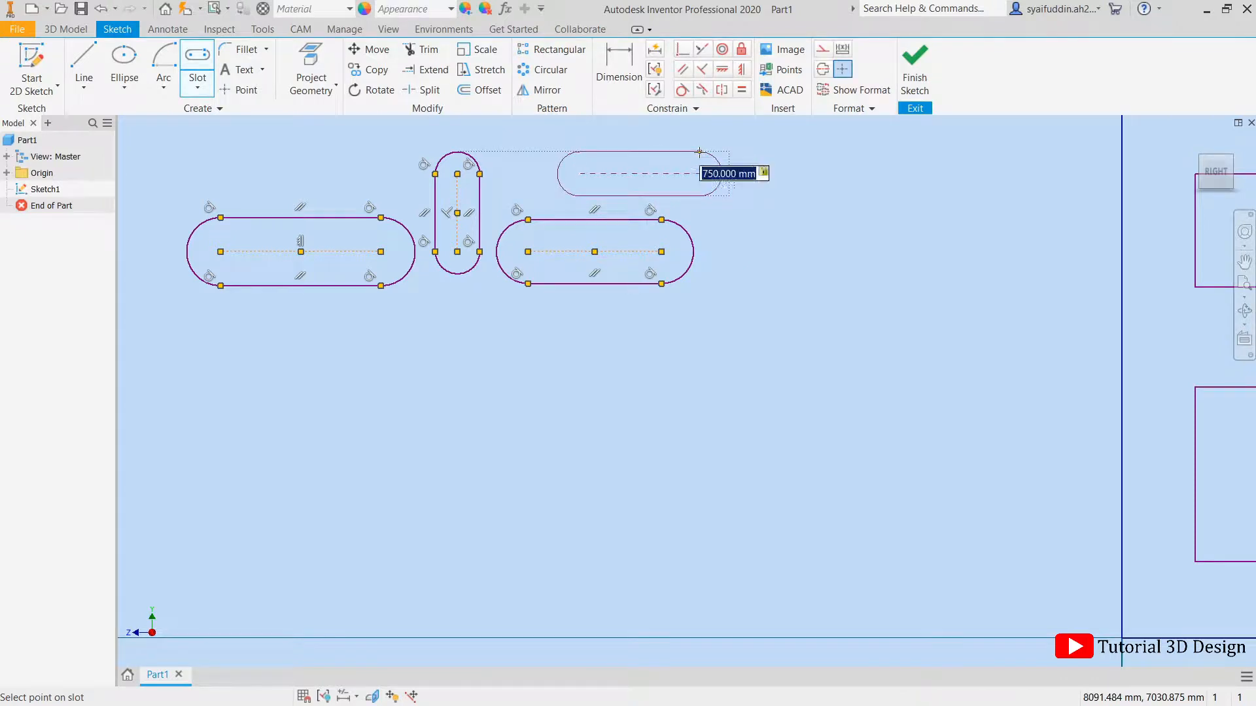
left_click(699, 152)
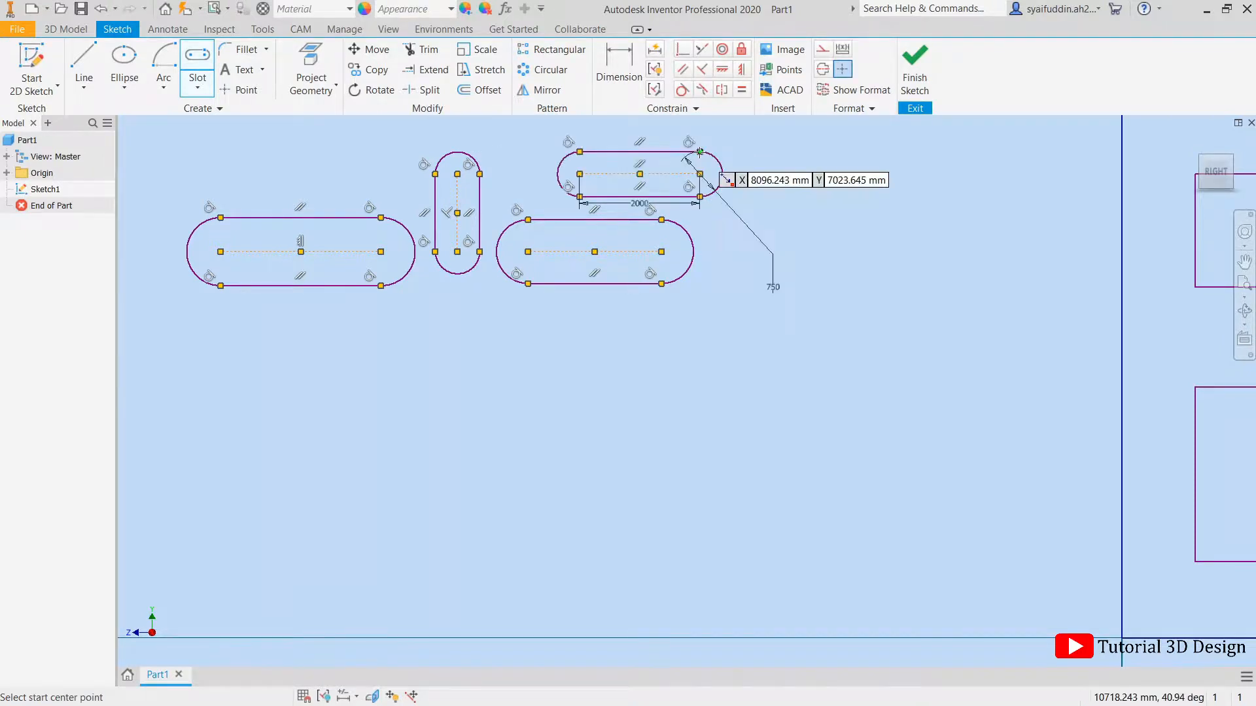
right_click(716, 225)
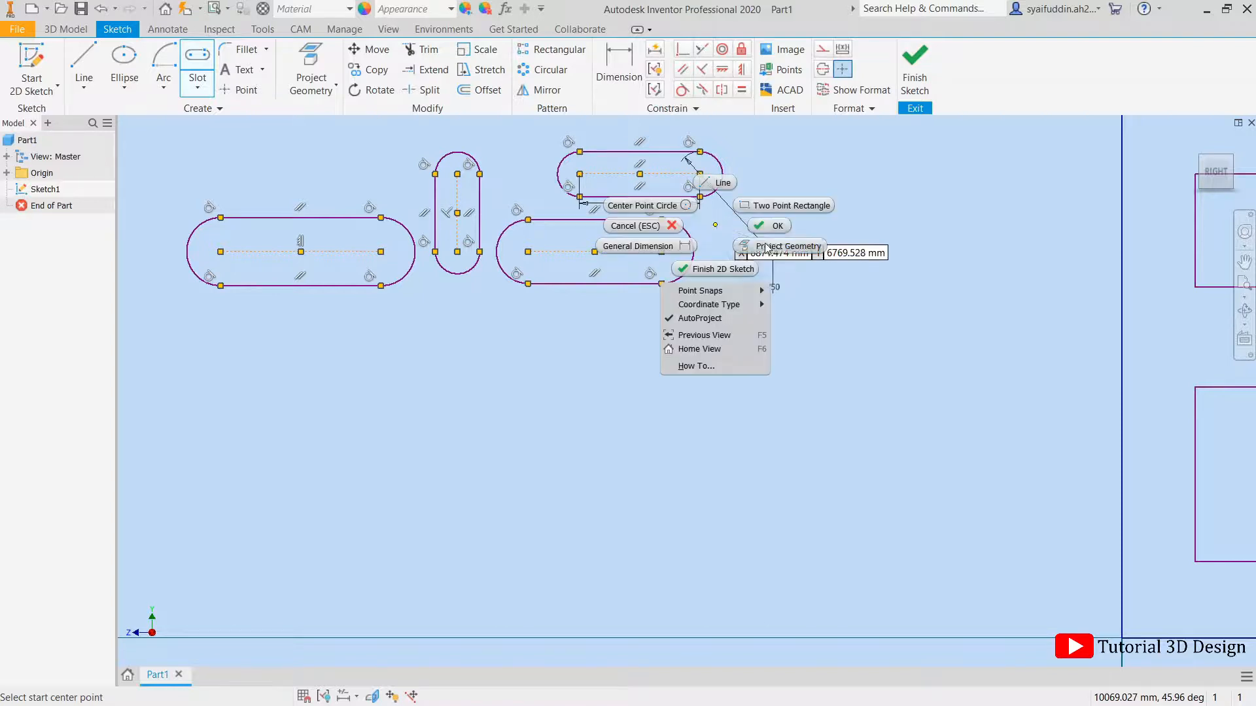
left_click(658, 224)
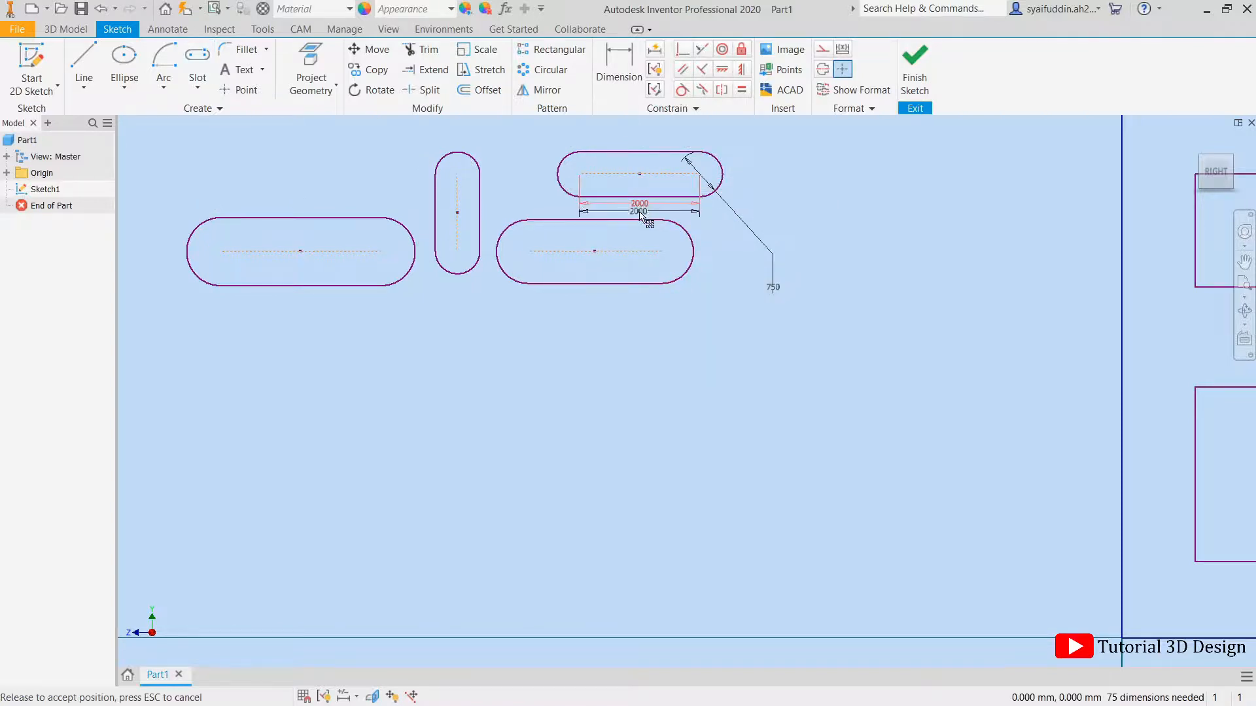
left_click_drag(777, 289, 775, 262)
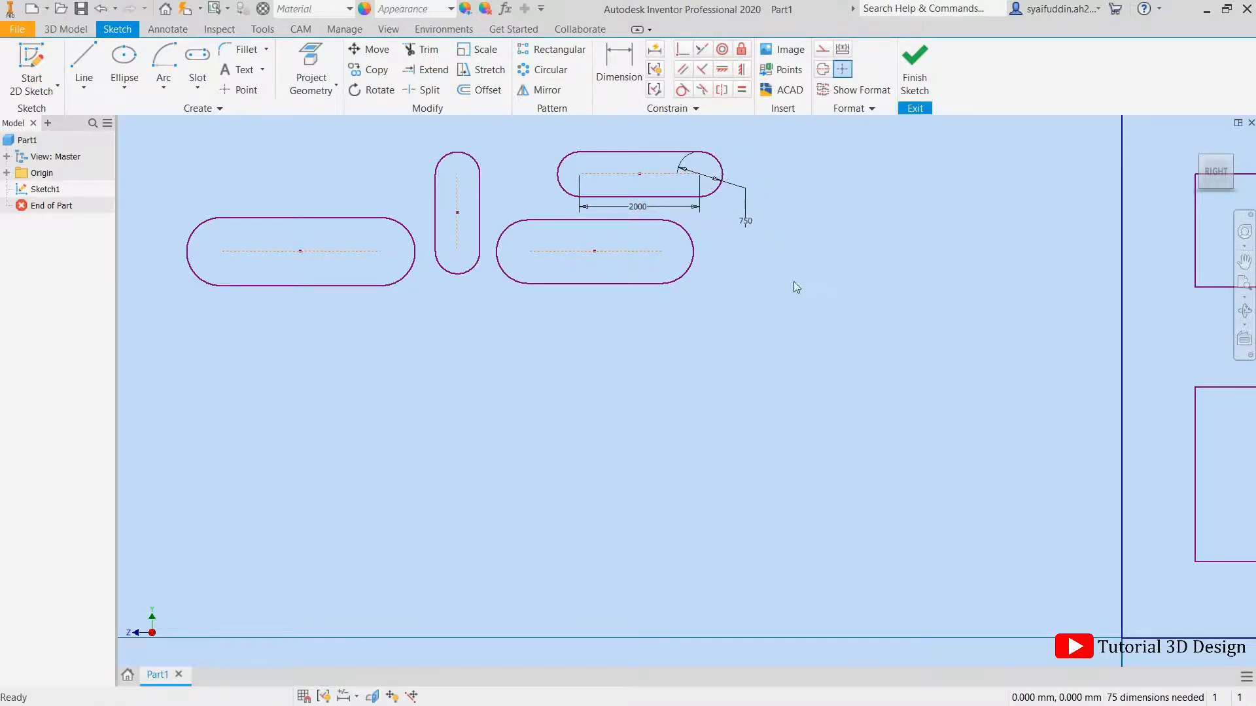
Draw a horizontal overall slot below the first center-to-center slot, nearly the same length and slightly narrower
left_click(204, 84)
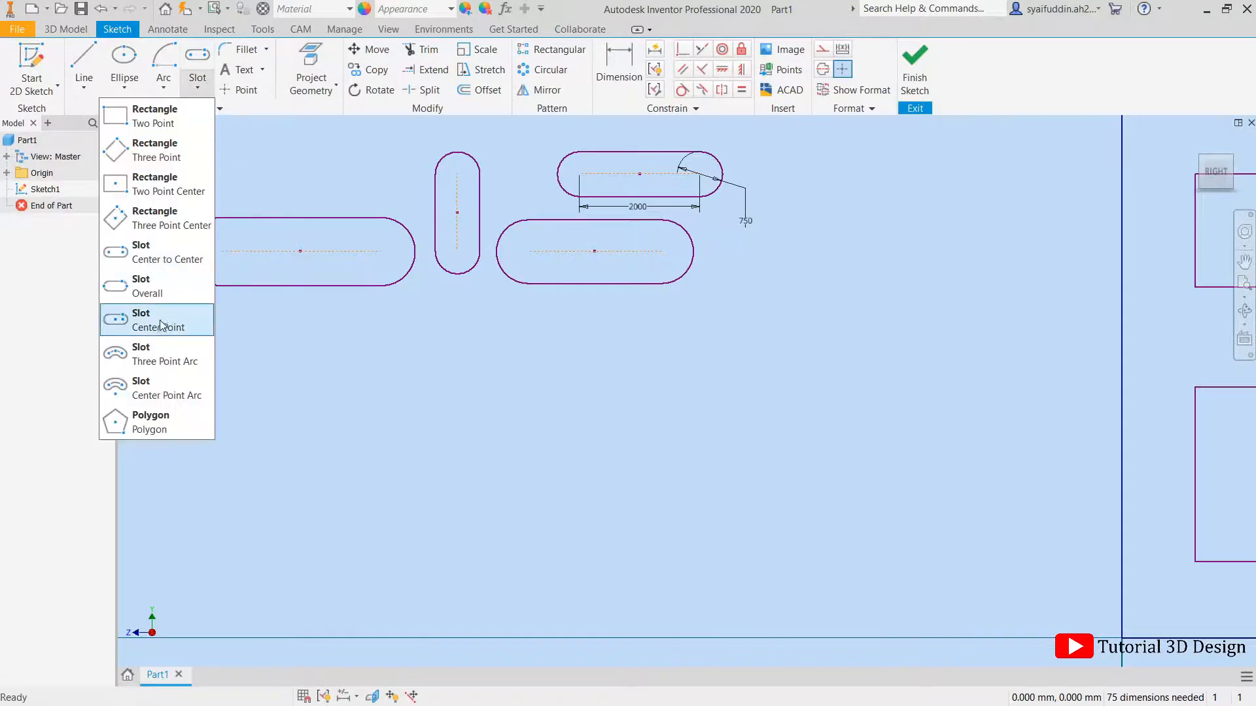
left_click(157, 285)
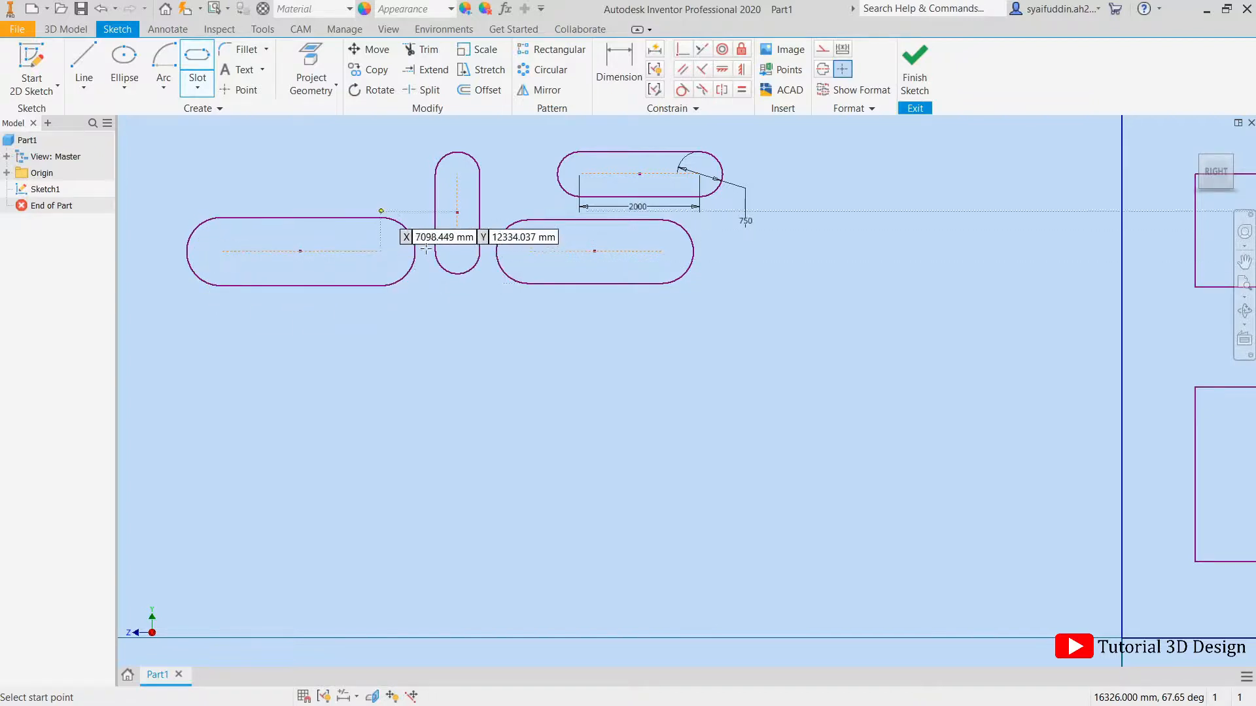
left_click(191, 432)
left_click(426, 429)
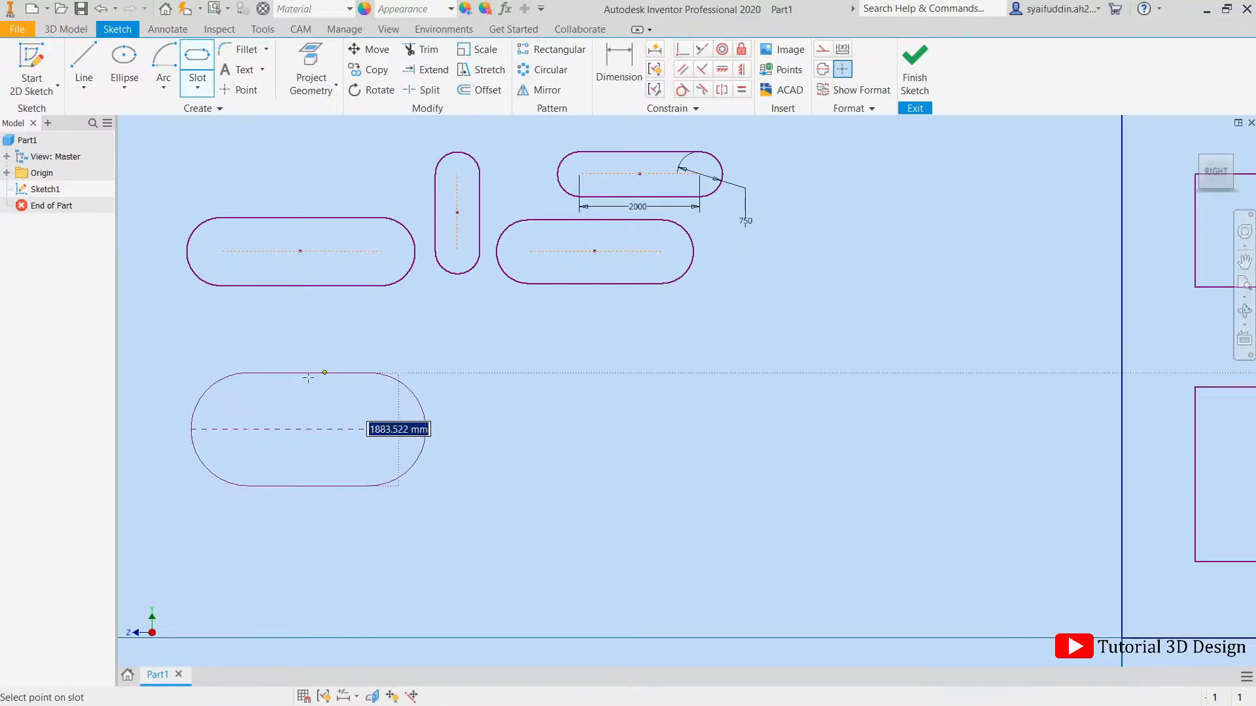
left_click(288, 400)
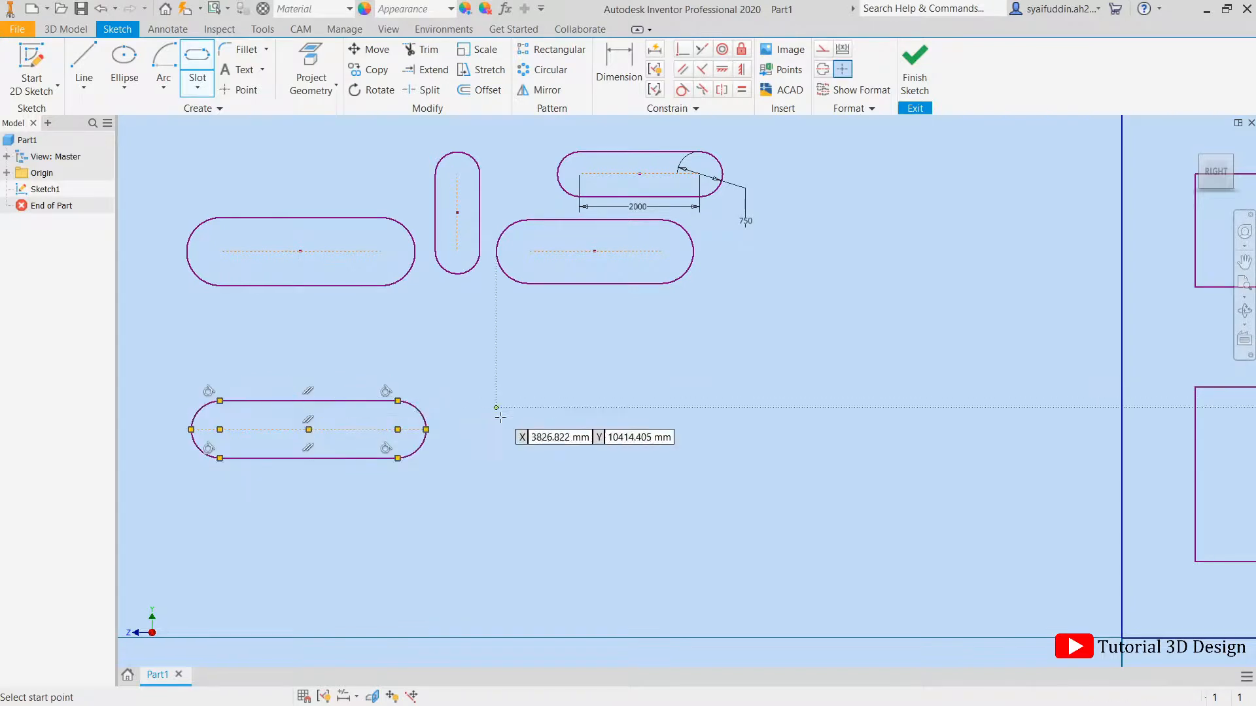
Draw a small vertical overall slot beside the horizontal one and a tilted overall slot beyond it
left_click(494, 429)
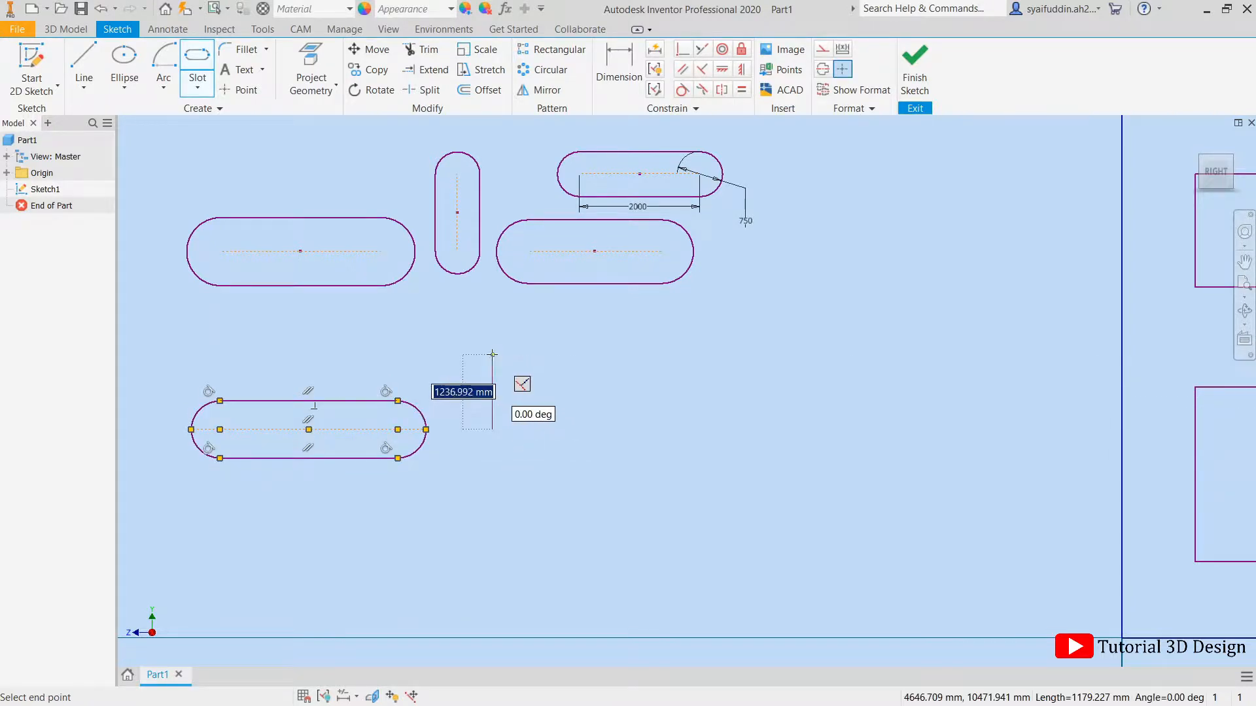
left_click(492, 354)
left_click(510, 391)
left_click(597, 426)
left_click(661, 342)
left_click(642, 337)
right_click(425, 473)
left_click(477, 478)
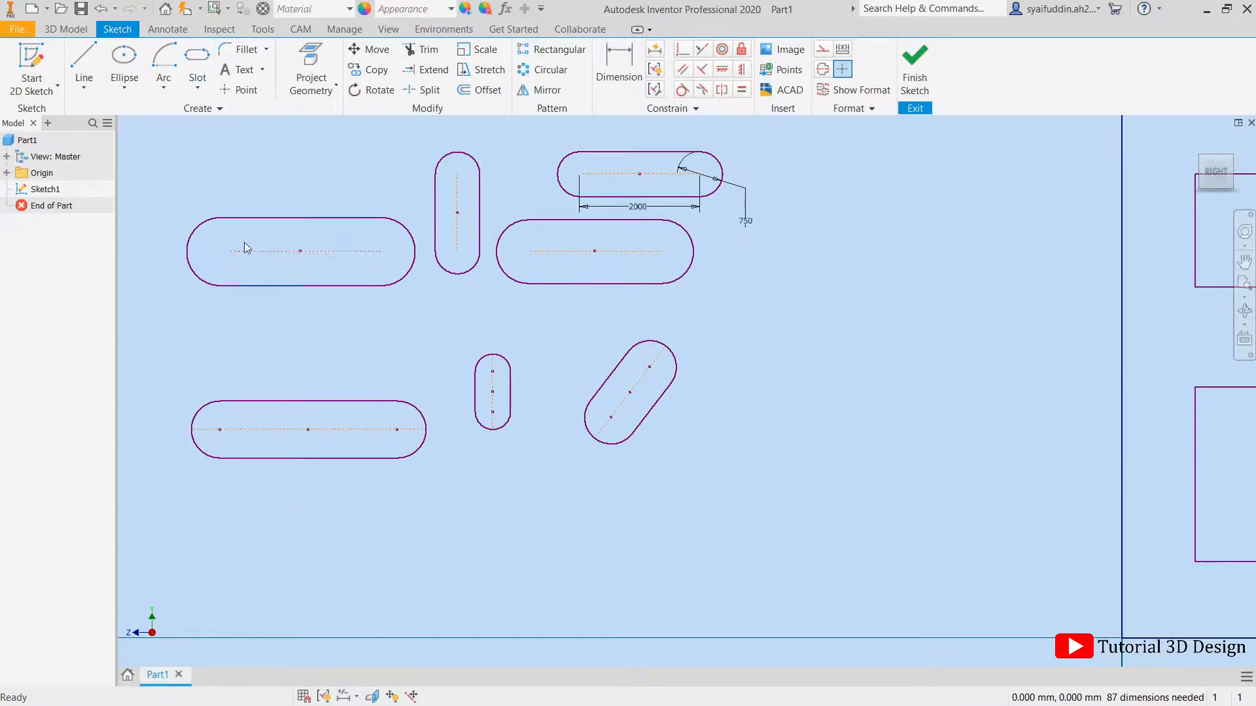
Draw a long horizontal center-point slot below the horizontal overall slot, with its center directly under that slot's midpoint
left_click(382, 255)
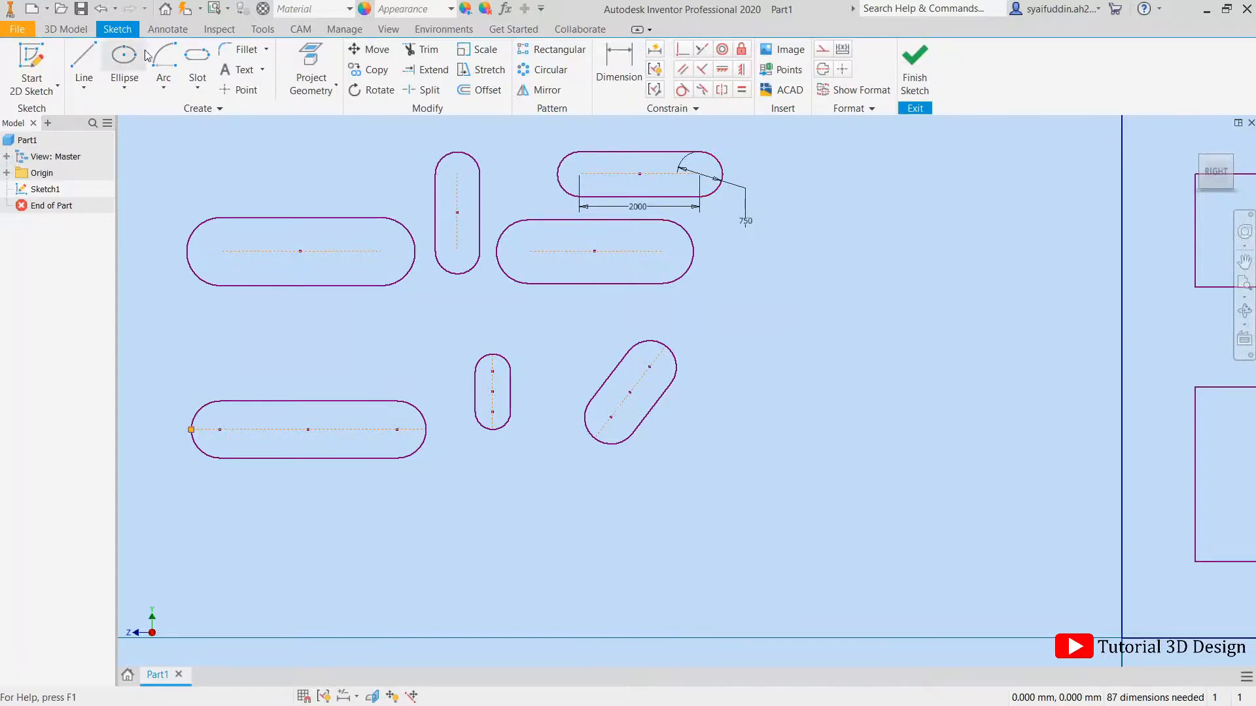
left_click(164, 89)
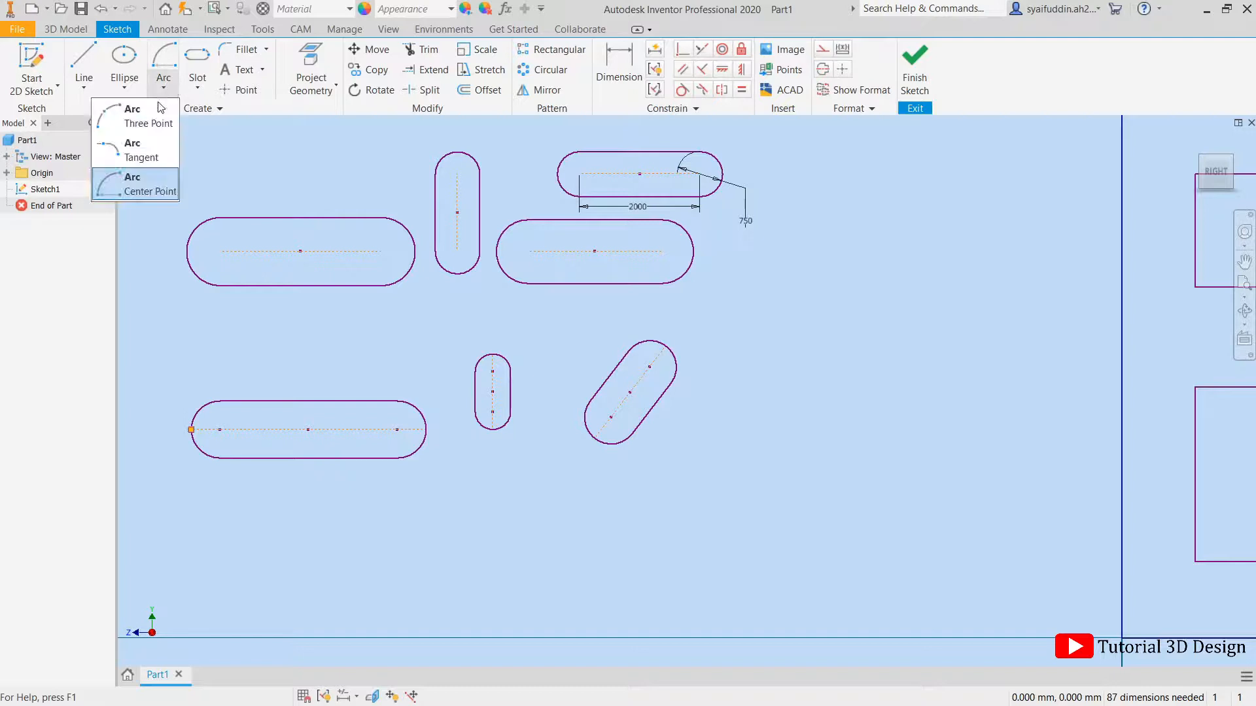
left_click(198, 87)
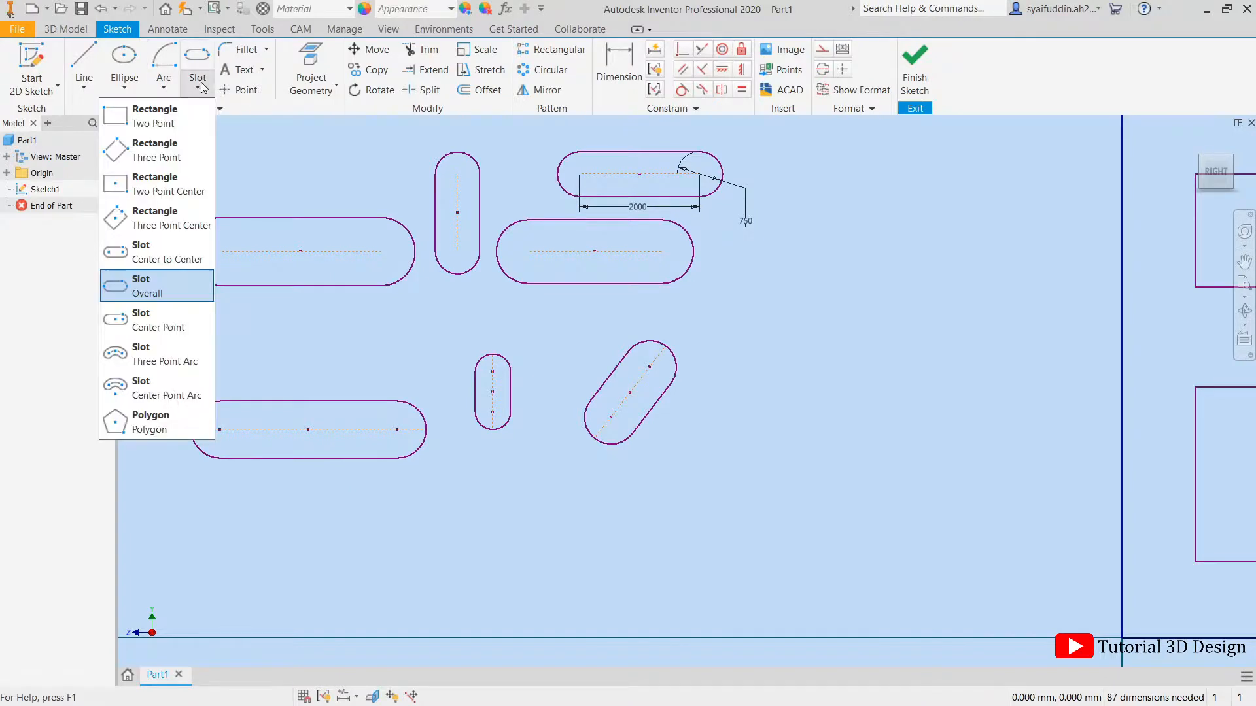
left_click(173, 332)
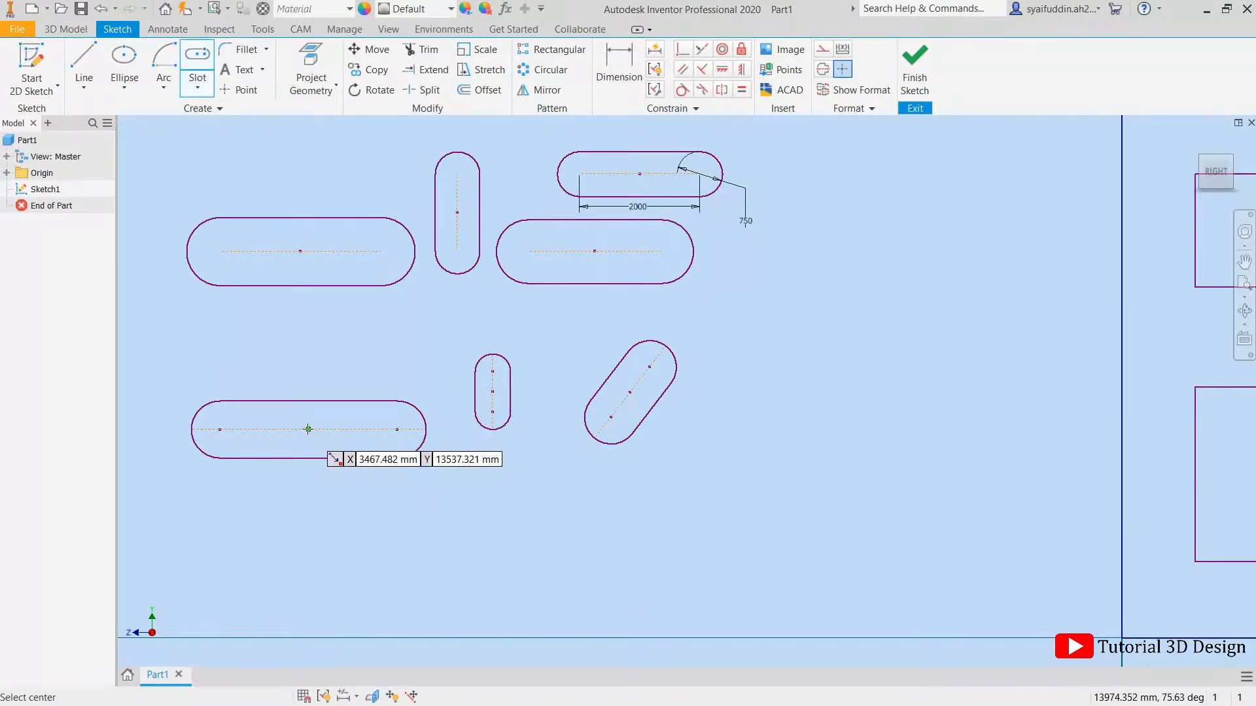
left_click(310, 561)
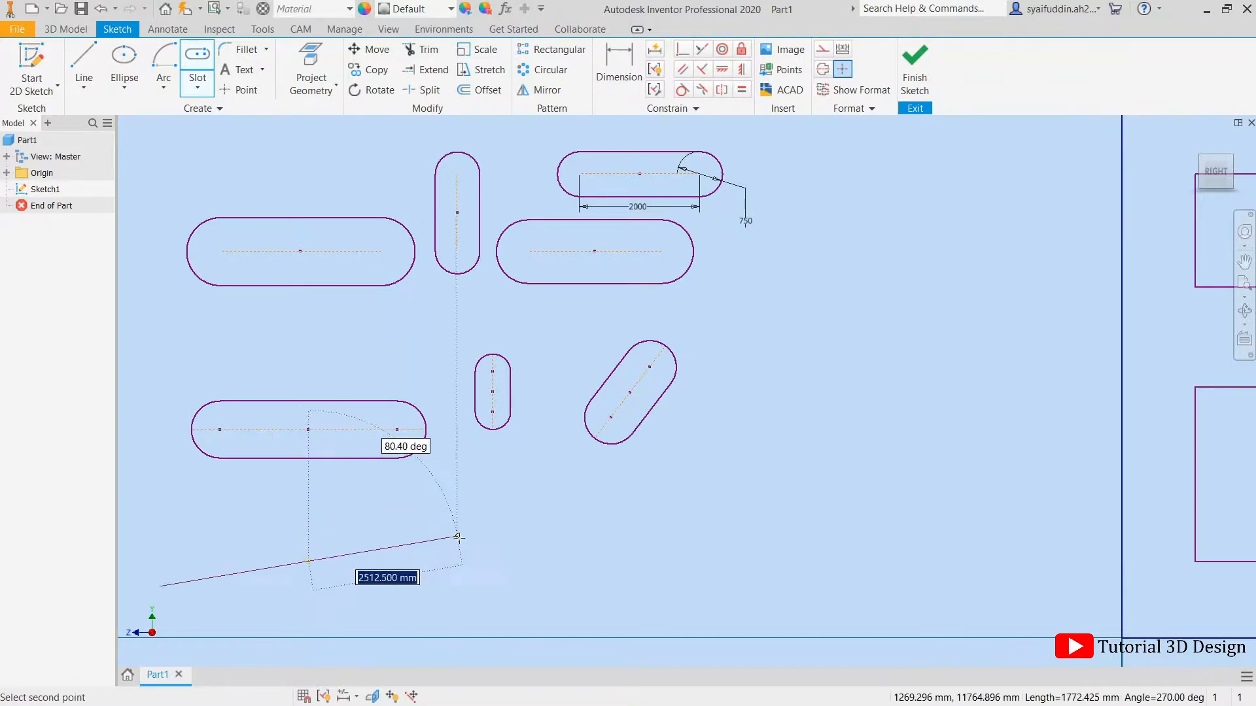
key("Escape")
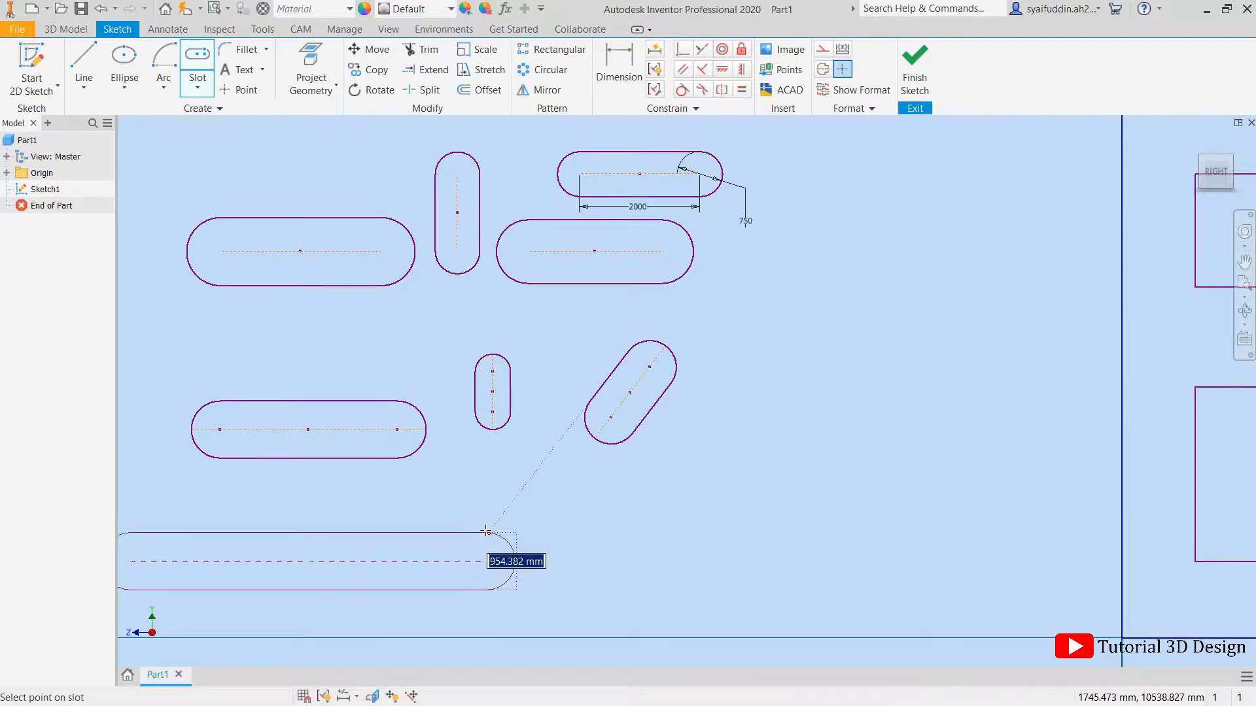
left_click(490, 531)
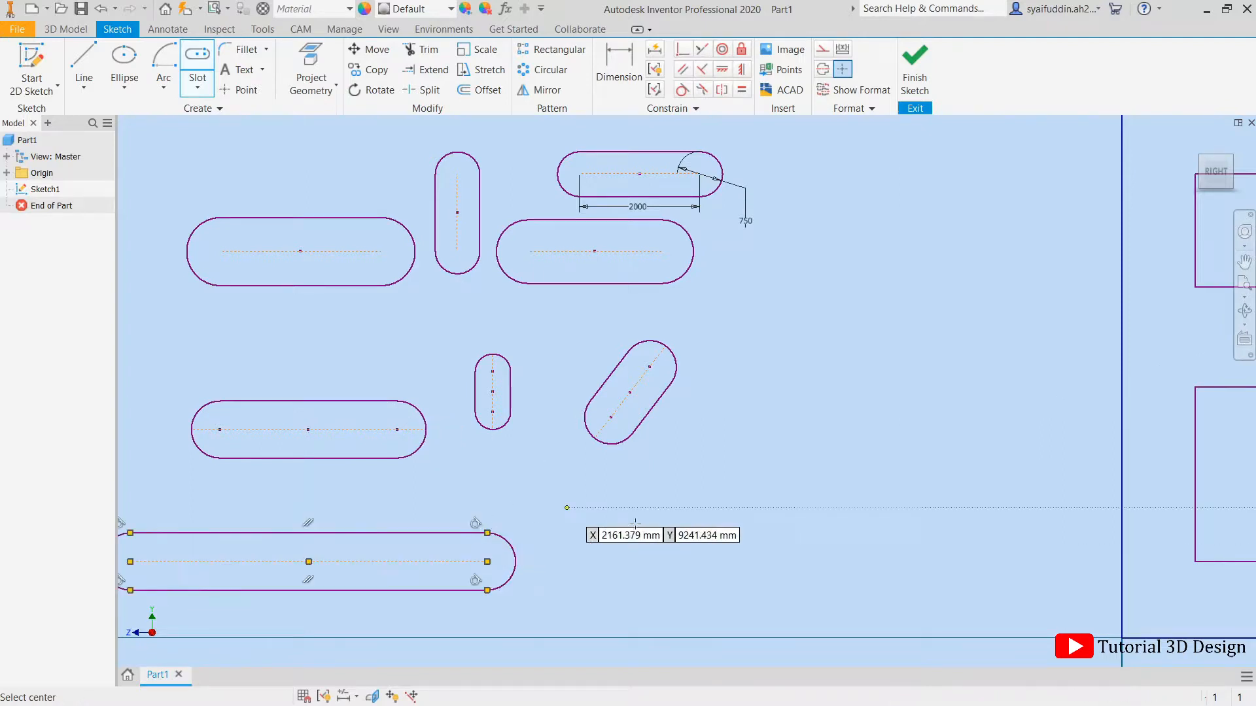
Draw a long, wide tilted center-point slot between the small tilted overall slot and the vertical axis
left_click(768, 475)
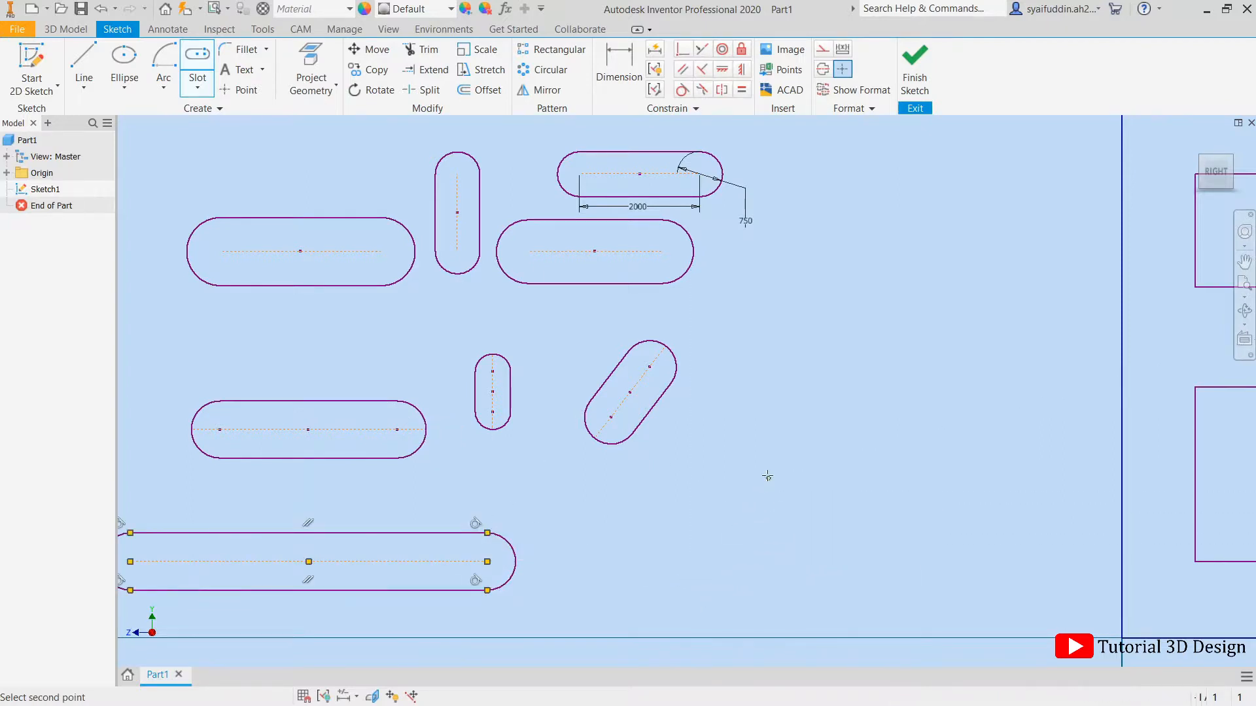
left_click(841, 368)
left_click(884, 374)
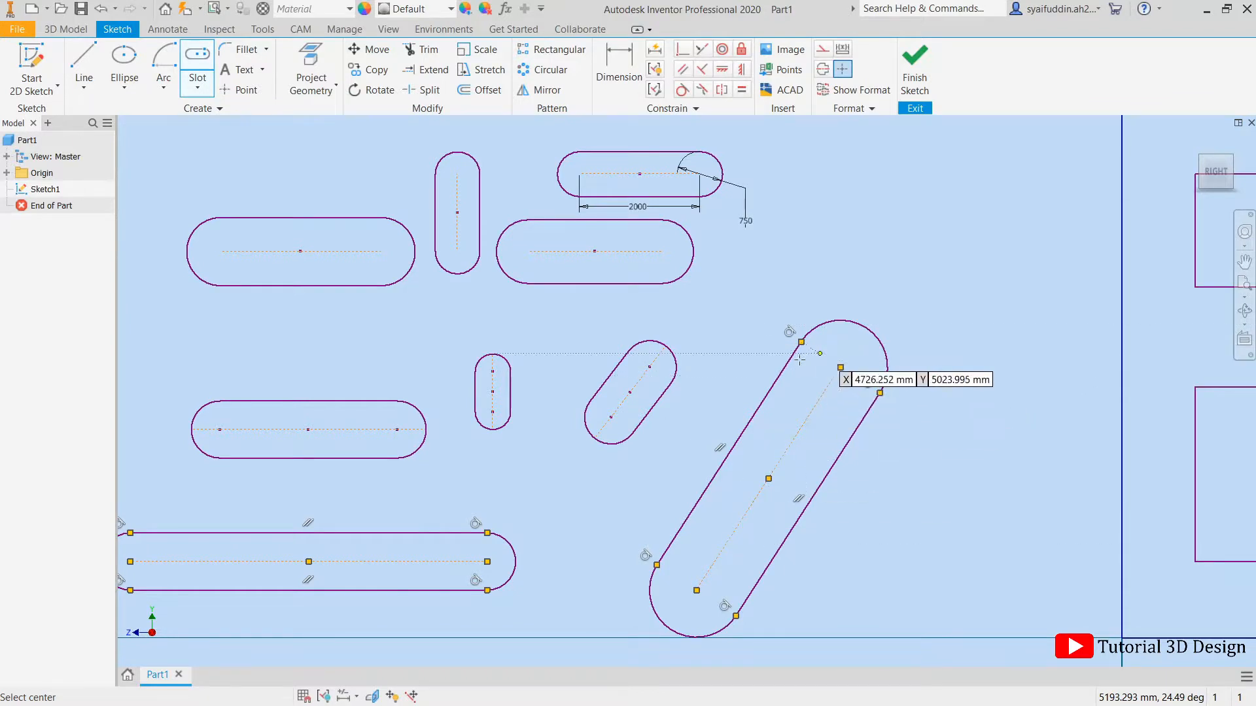
right_click(772, 296)
left_click(823, 306)
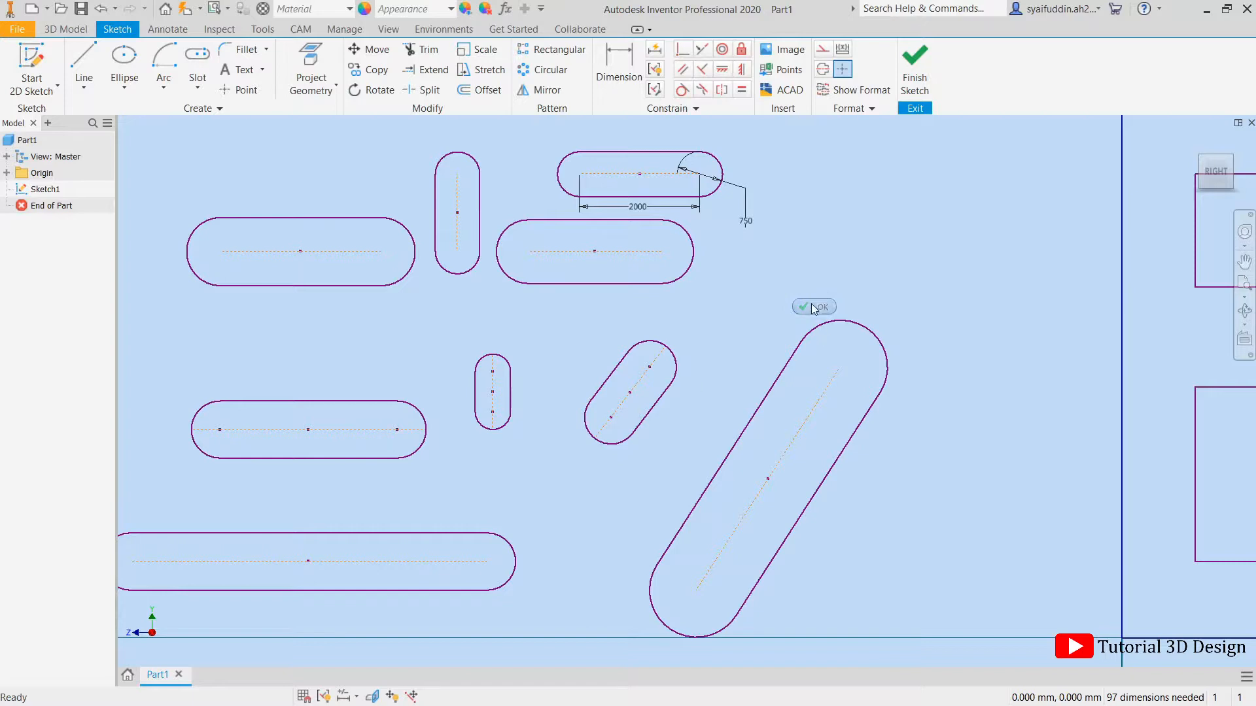
Examine the centerline endpoints and end arc of the first horizontal center-to-center slot to compare the slot types
left_click(197, 87)
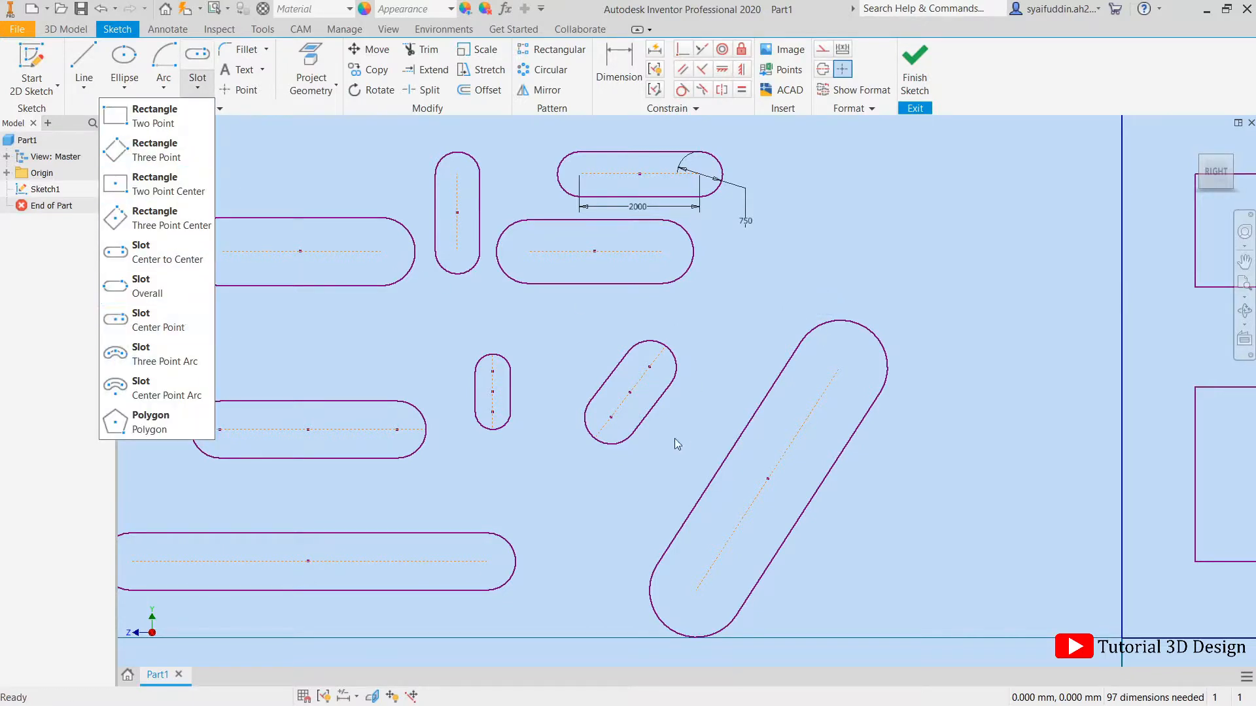
left_click(584, 489)
mouse_move(575, 463)
middle_mouse_down()
mouse_move(611, 449)
mouse_move(646, 470)
middle_mouse_up()
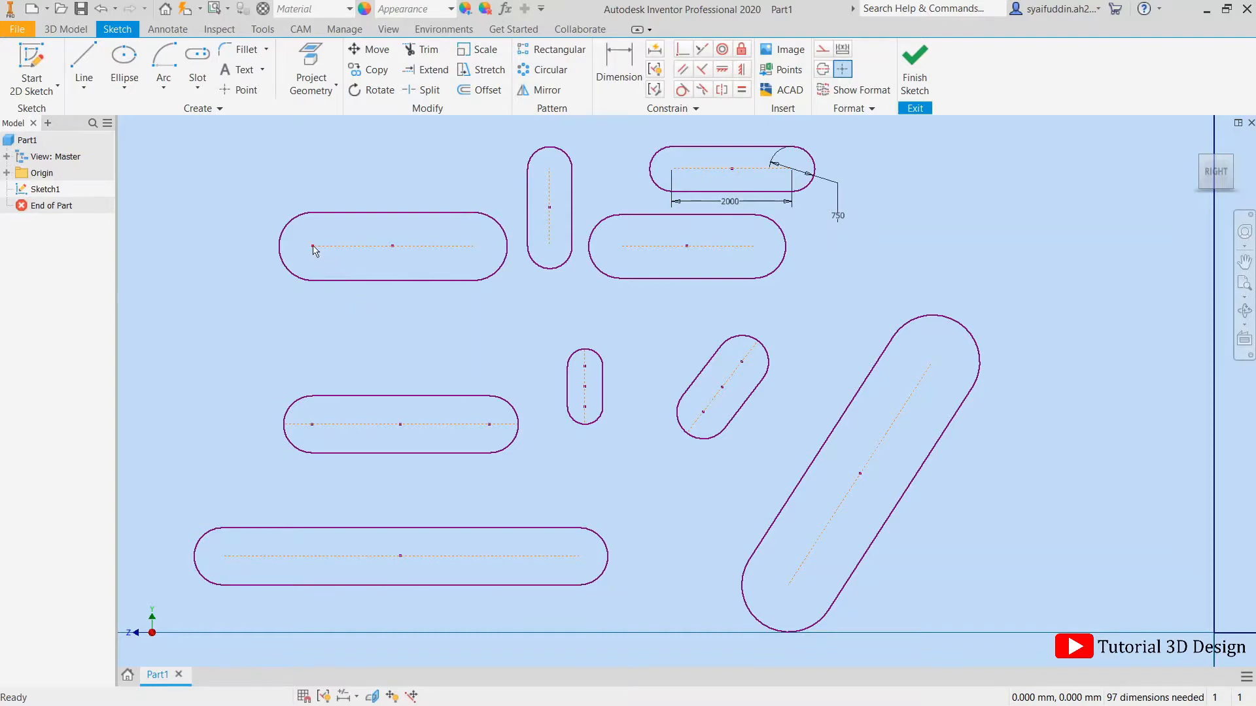
left_click(473, 248)
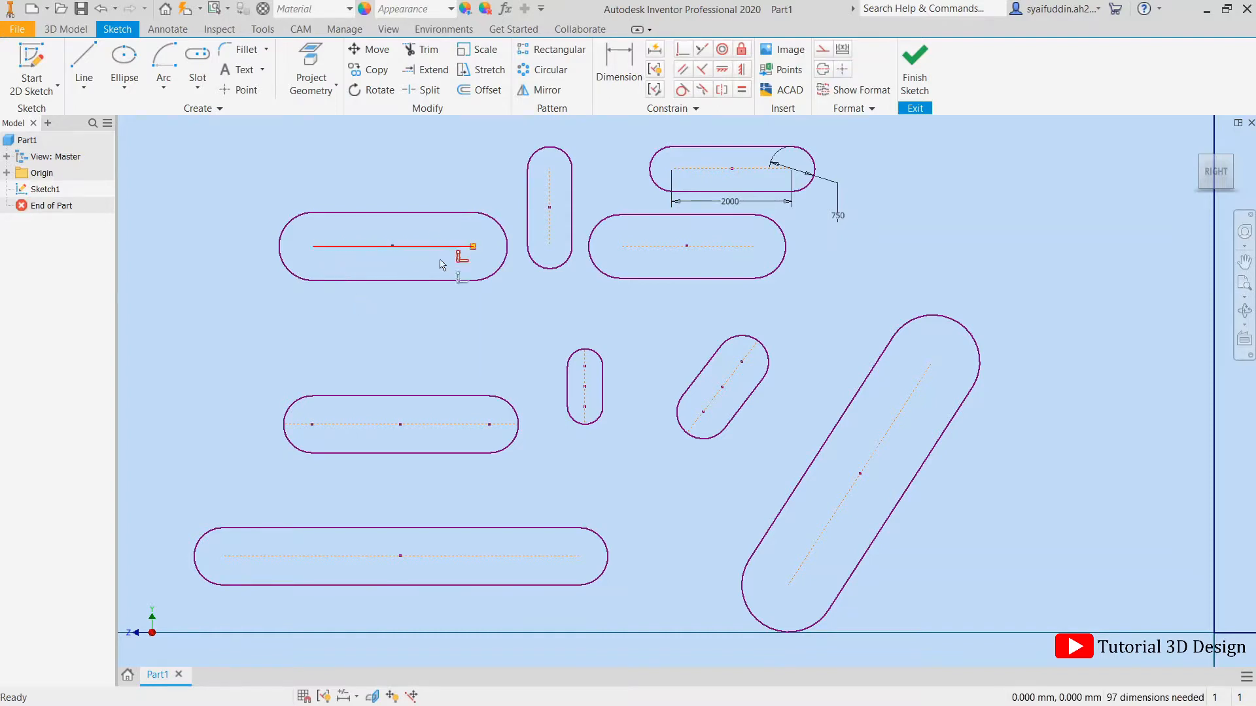
left_click(313, 247)
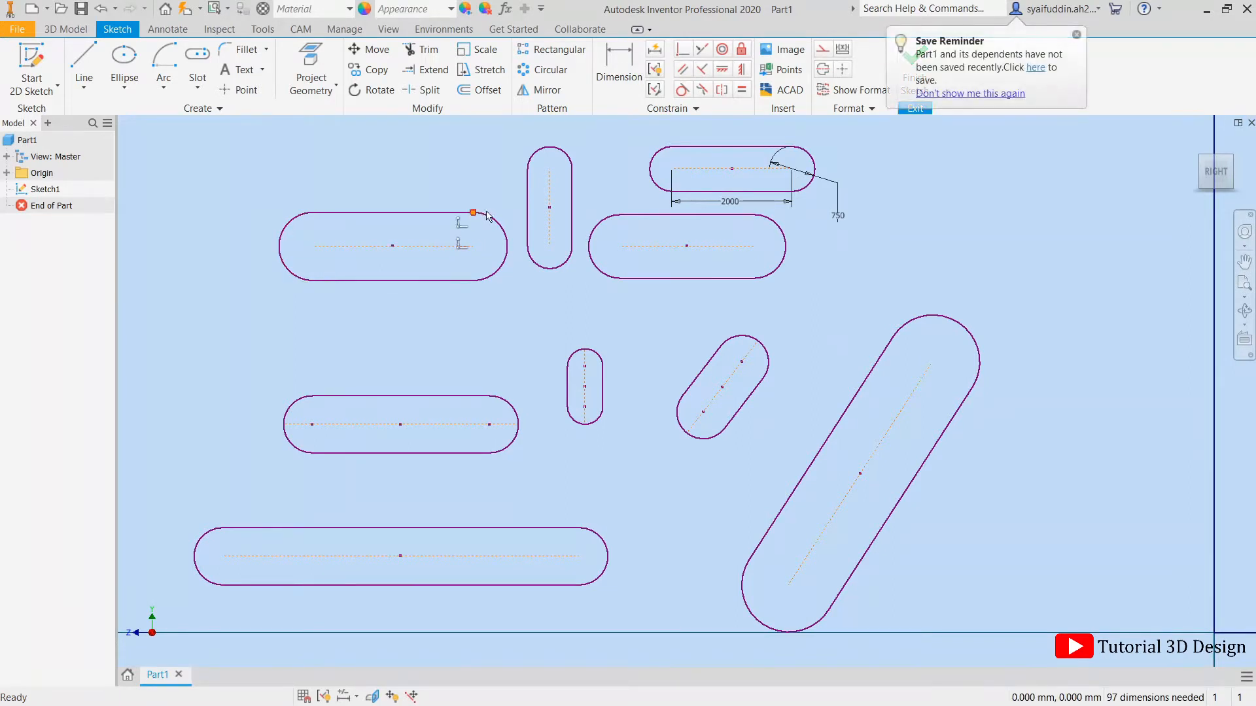
left_click(493, 280)
left_click(497, 296)
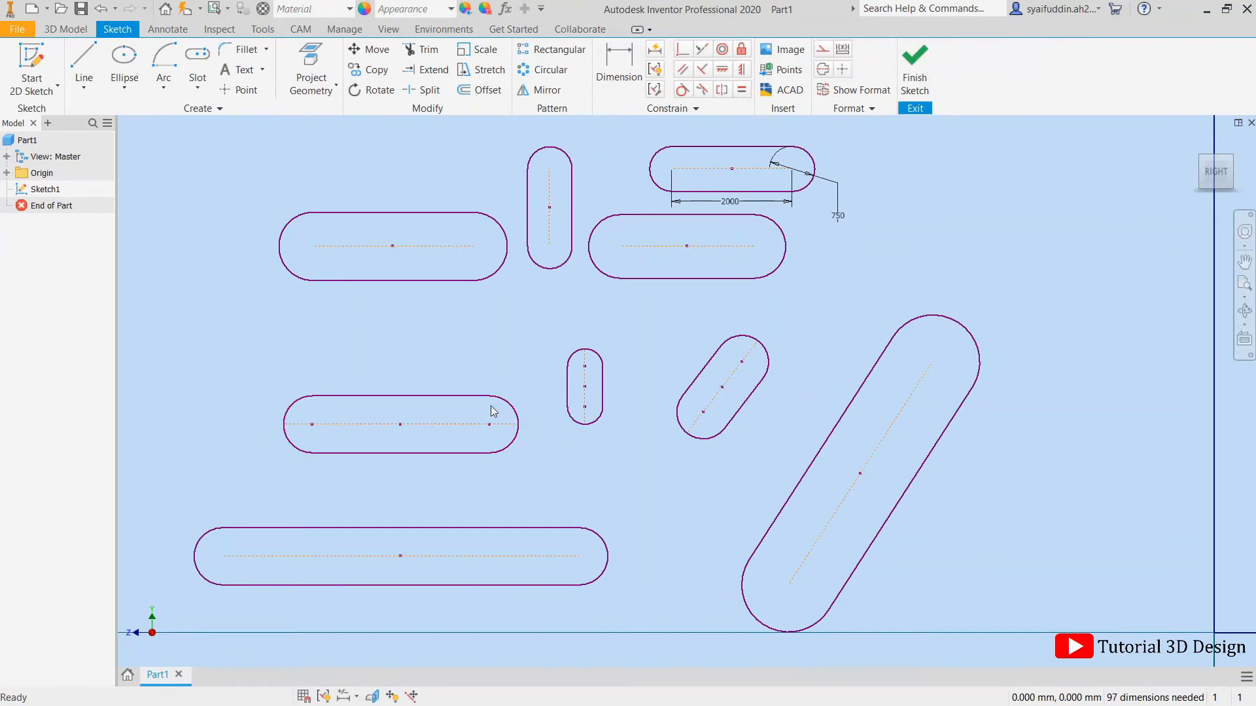
Widen the horizontal overall slot, and reshape the horizontal center-point slot by shifting its center slightly up and stretching one end outward
left_click_drag(494, 401, 493, 386)
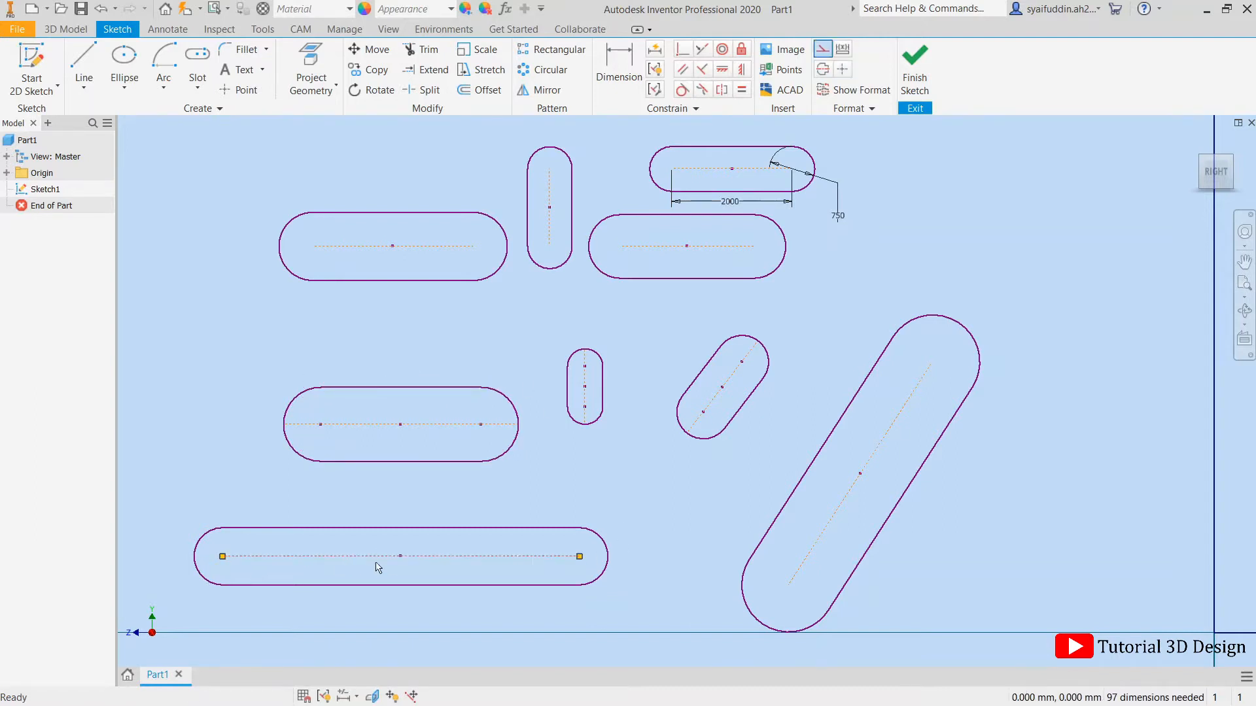
left_click_drag(402, 557, 401, 550)
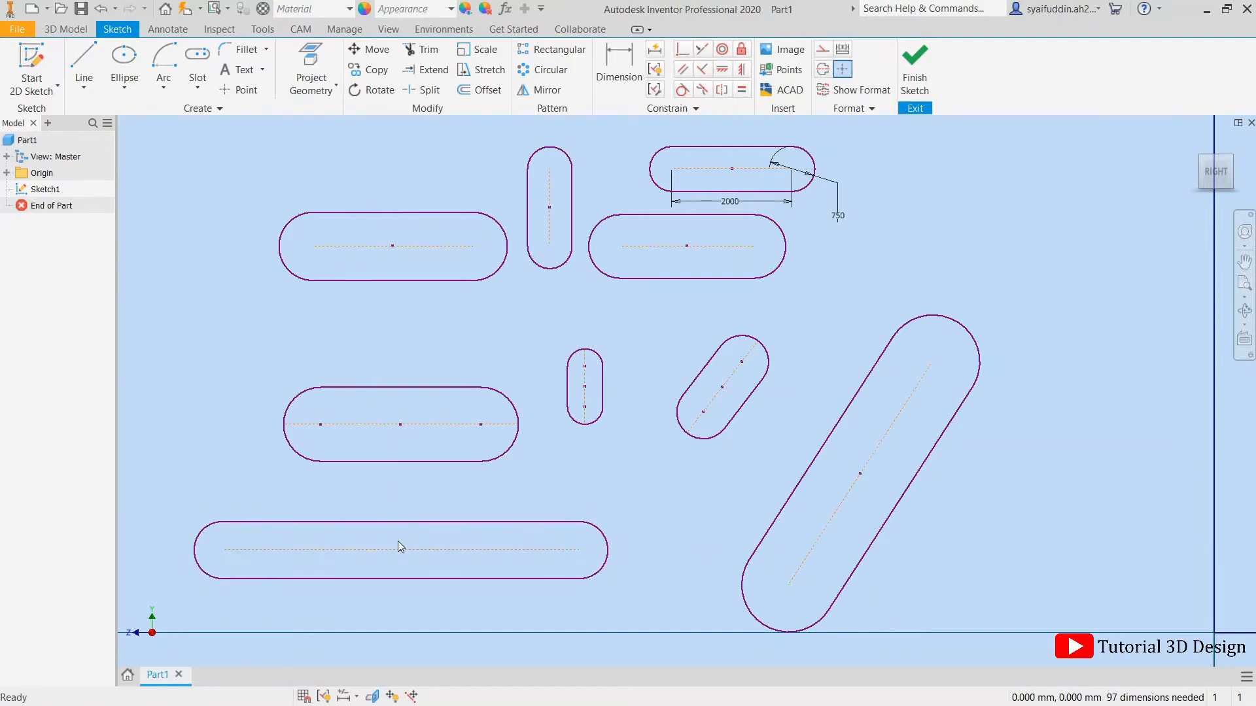
left_click_drag(579, 551, 644, 536)
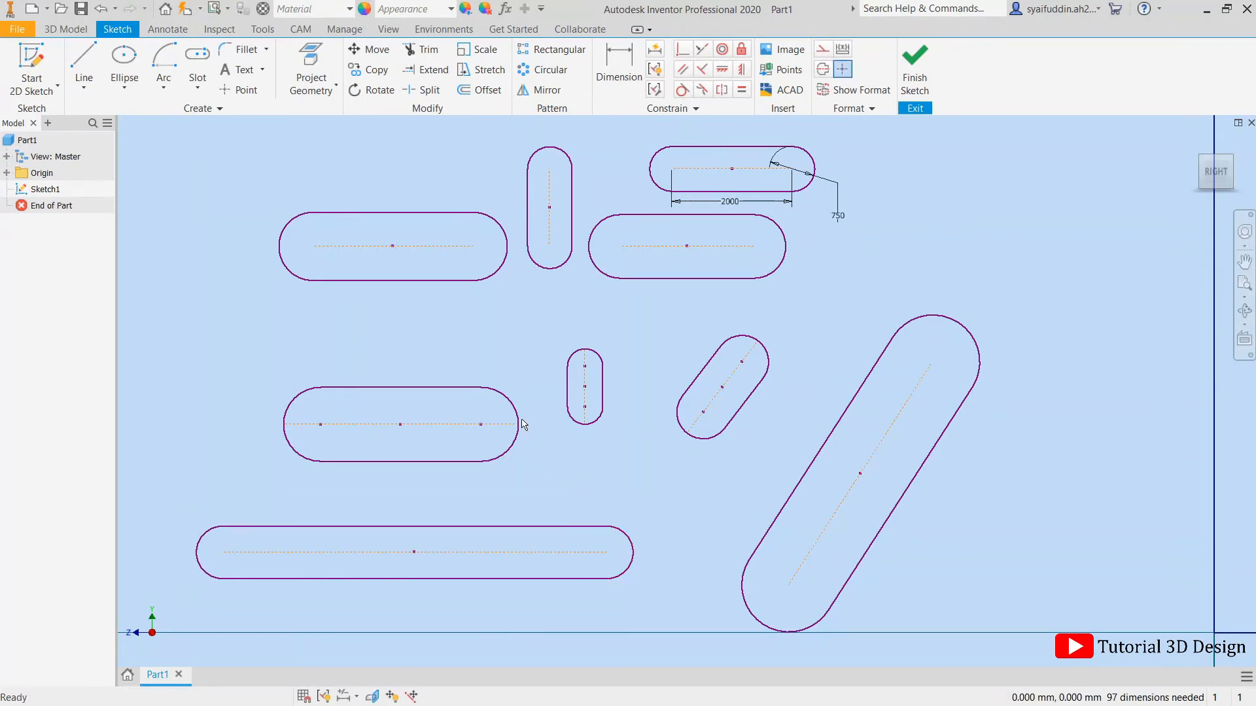